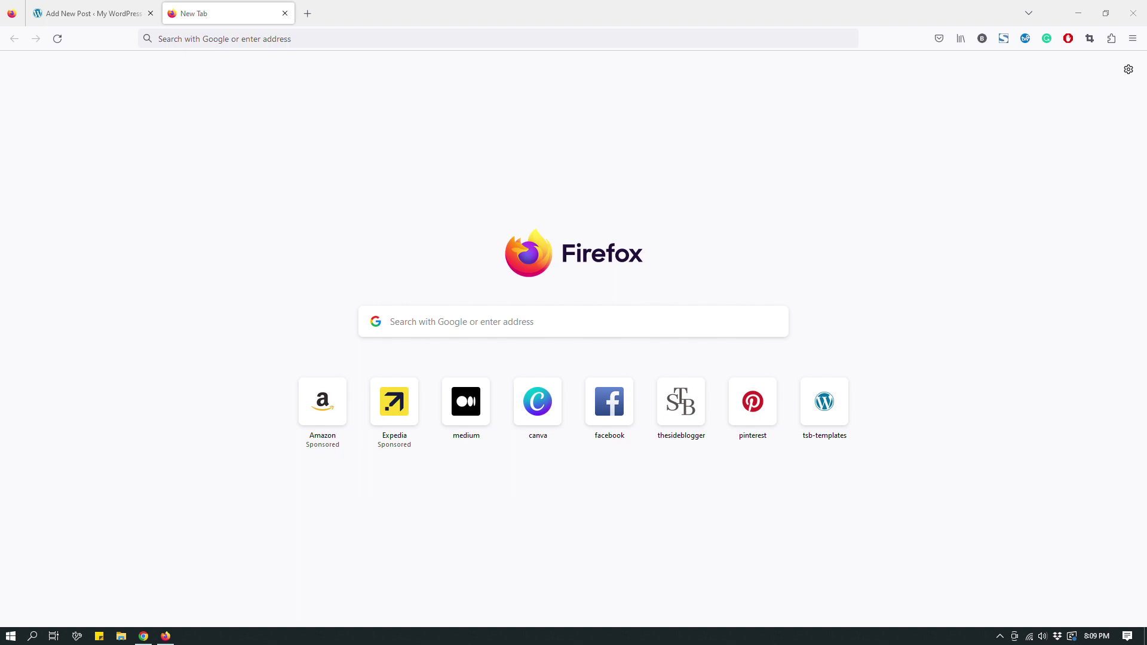
Step: Search Google for "what is a blogger media kit"
left_click(356, 38)
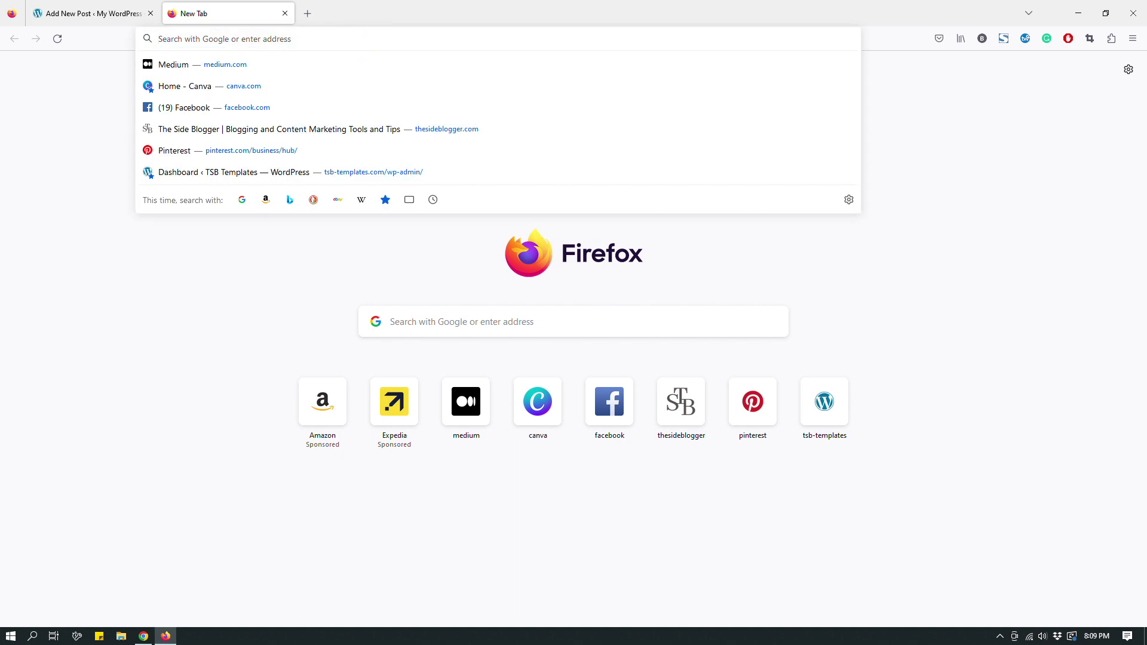
type("what is a")
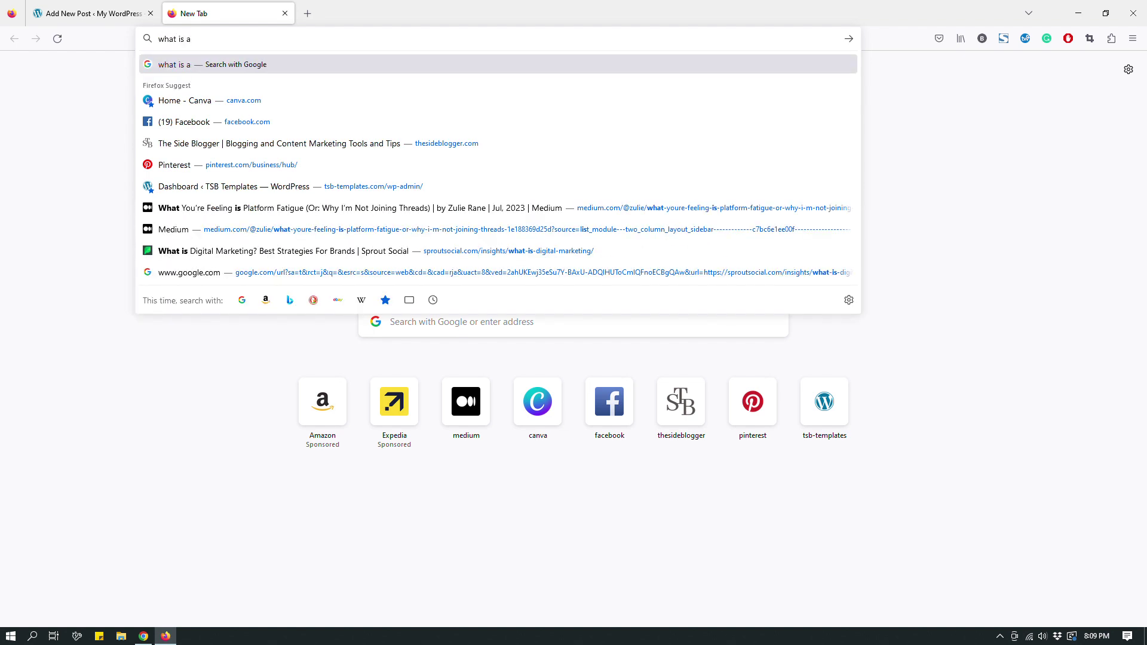
type(" blogger media kit")
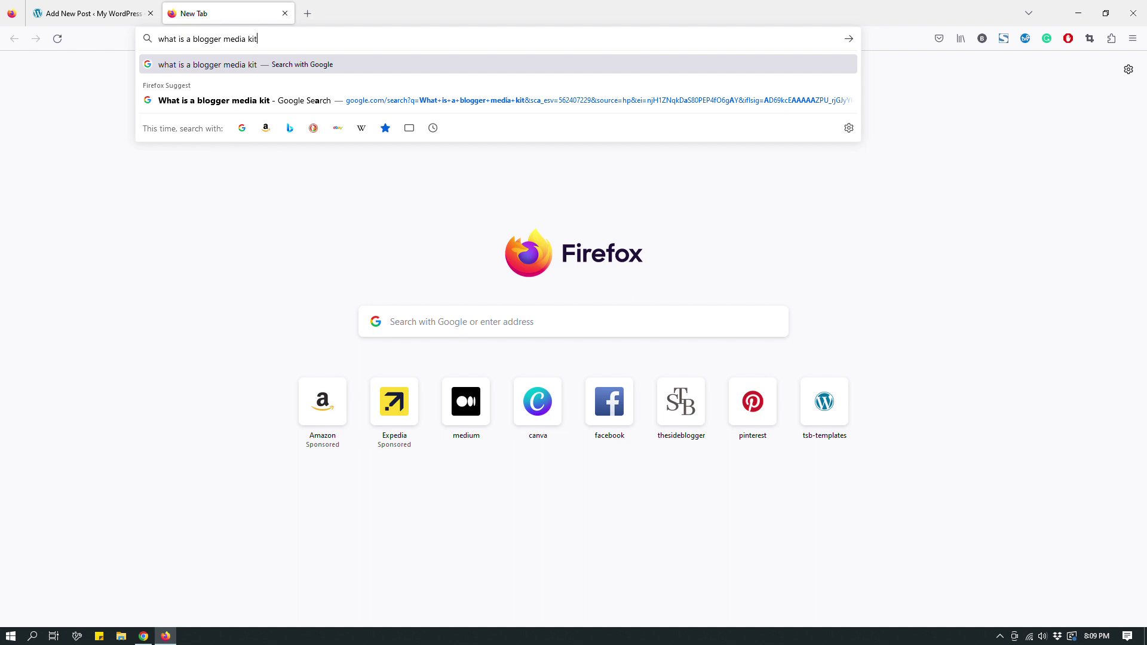
key("Return")
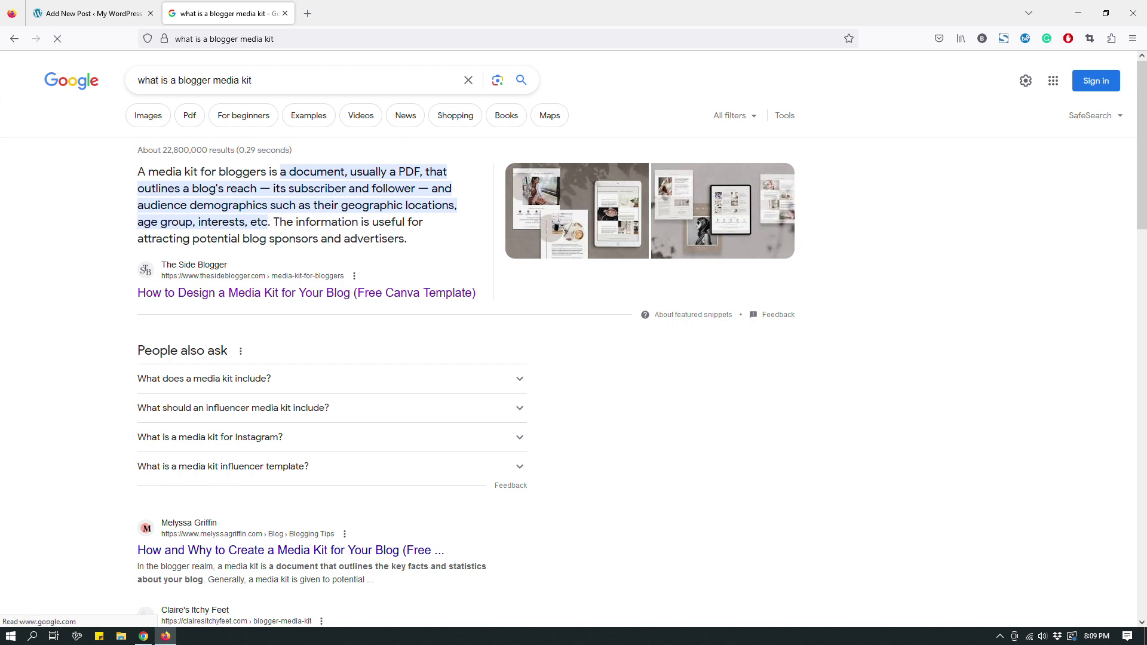
Step: Look over the search results and highlight the featured snippet's definition of a media kit for bloggers
scroll(286, 272, "down", 6)
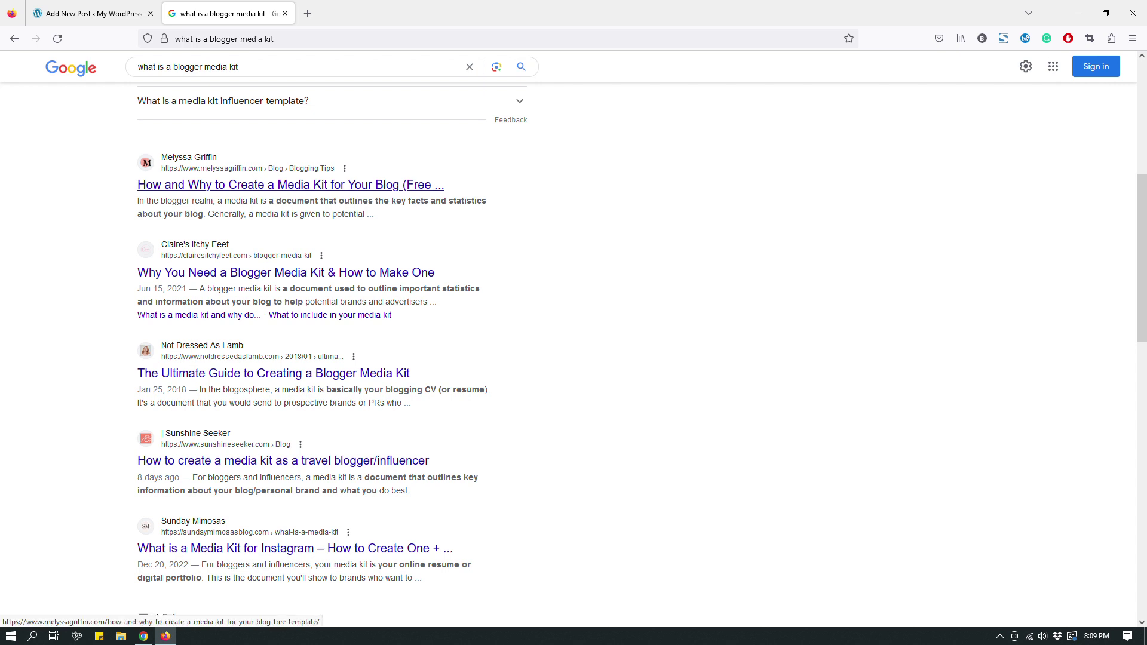
scroll(287, 257, "down", 6)
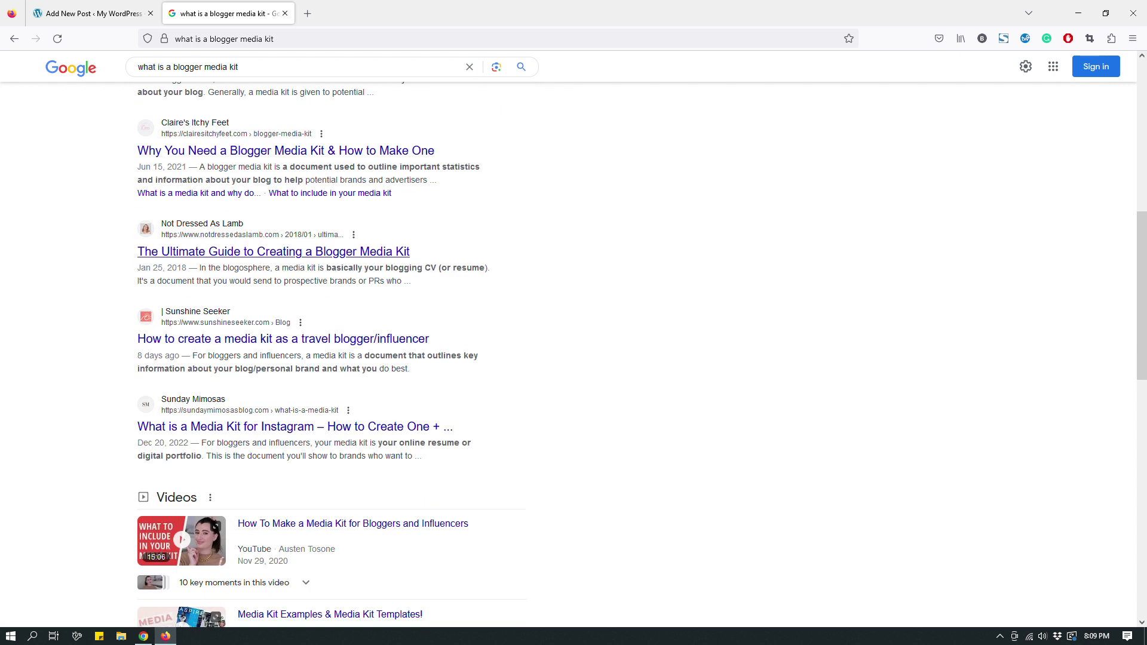
scroll(334, 358, "up", 12)
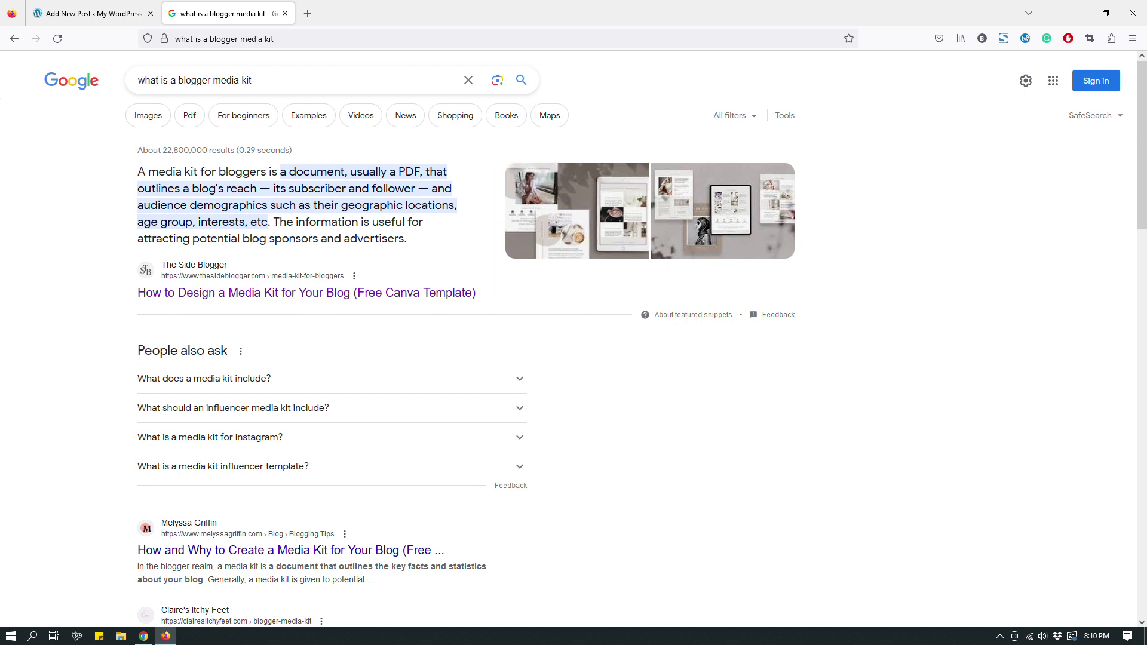
left_click_drag(136, 172, 412, 240)
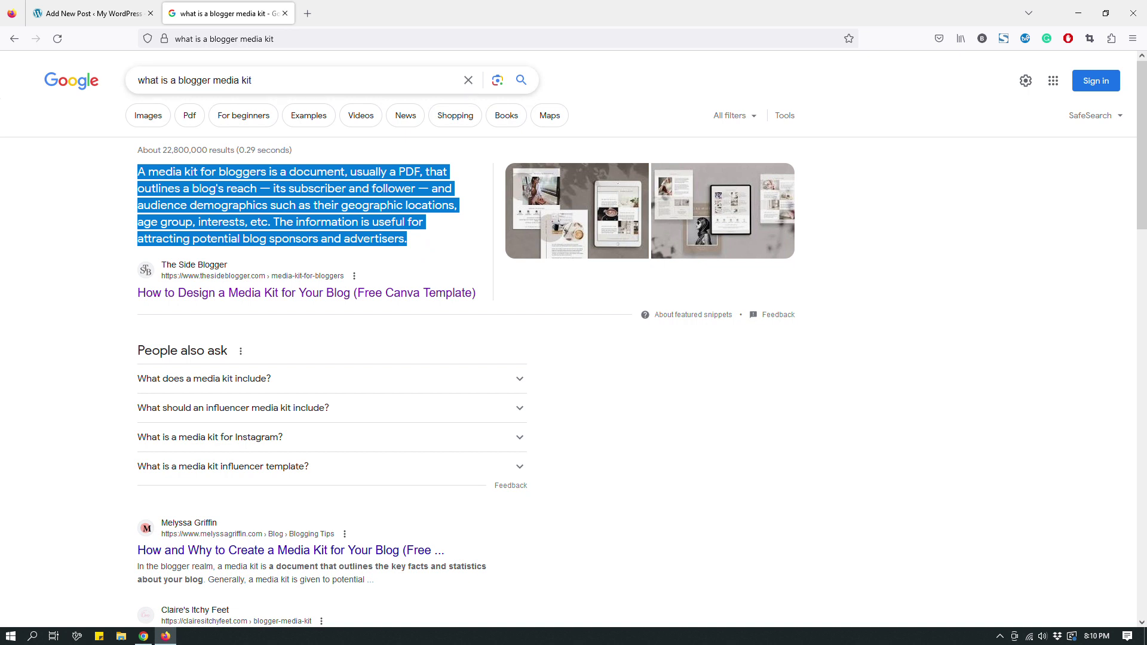
left_click(137, 173)
left_click_drag(137, 172, 410, 235)
left_click(69, 290)
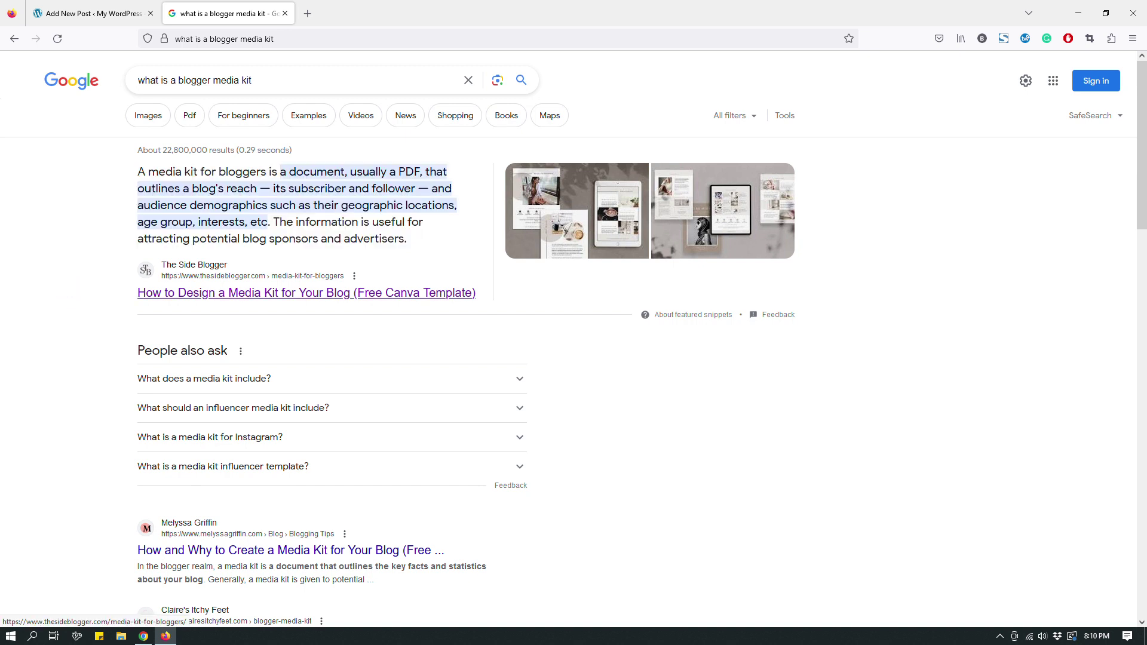
left_click_drag(173, 257, 256, 263)
left_click(602, 375)
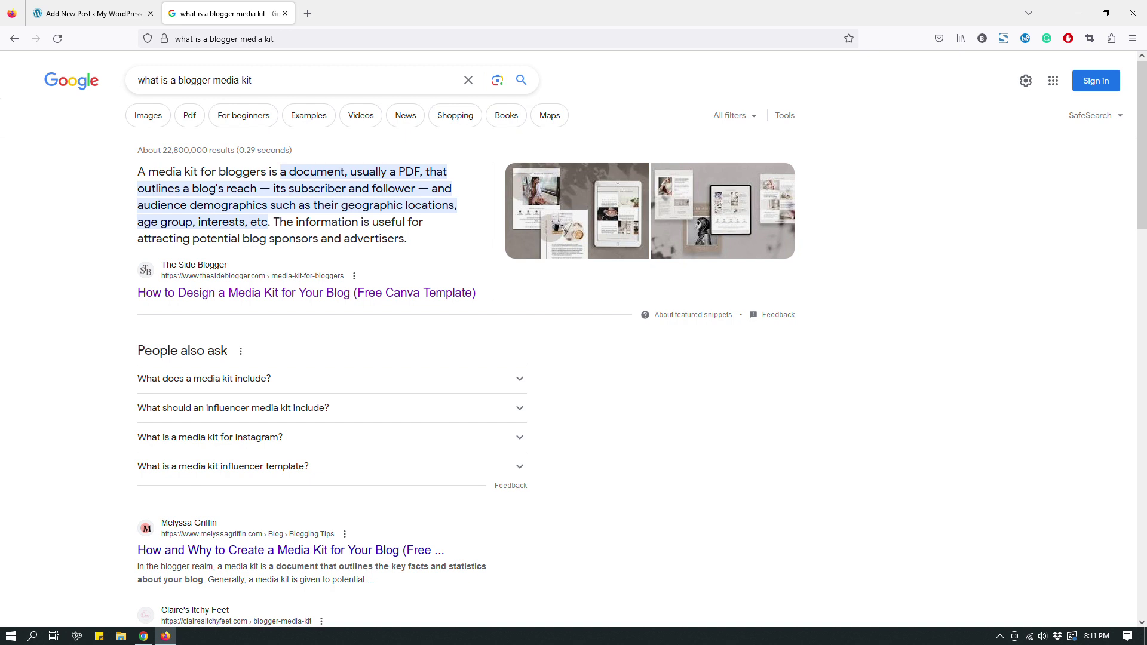
left_click_drag(138, 171, 419, 244)
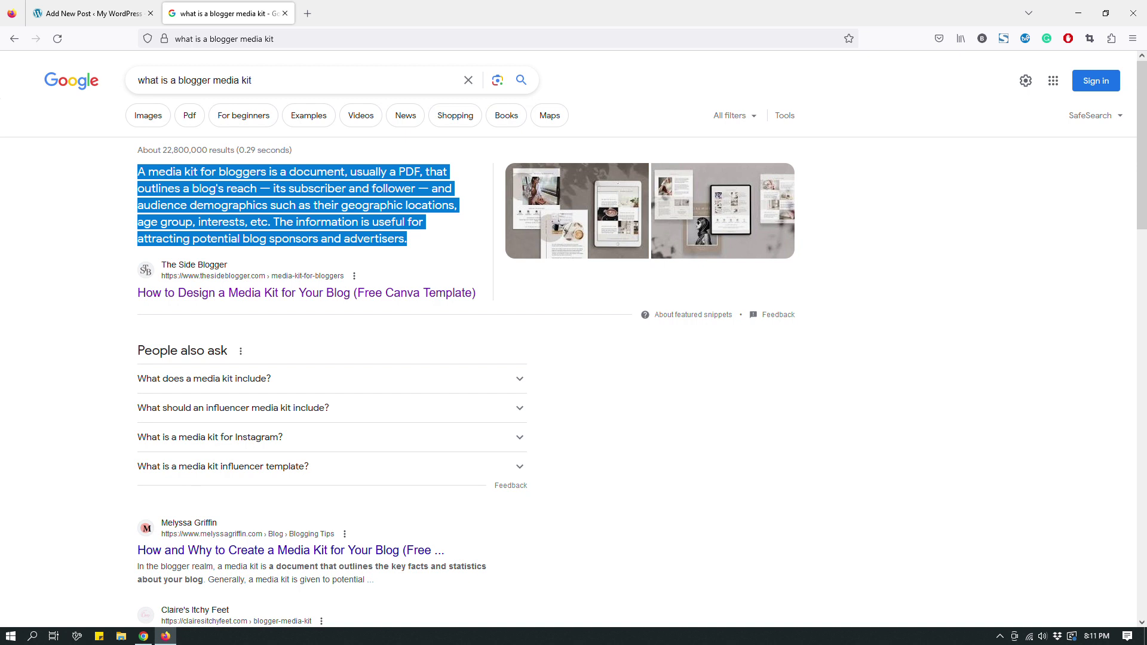
left_click(605, 363)
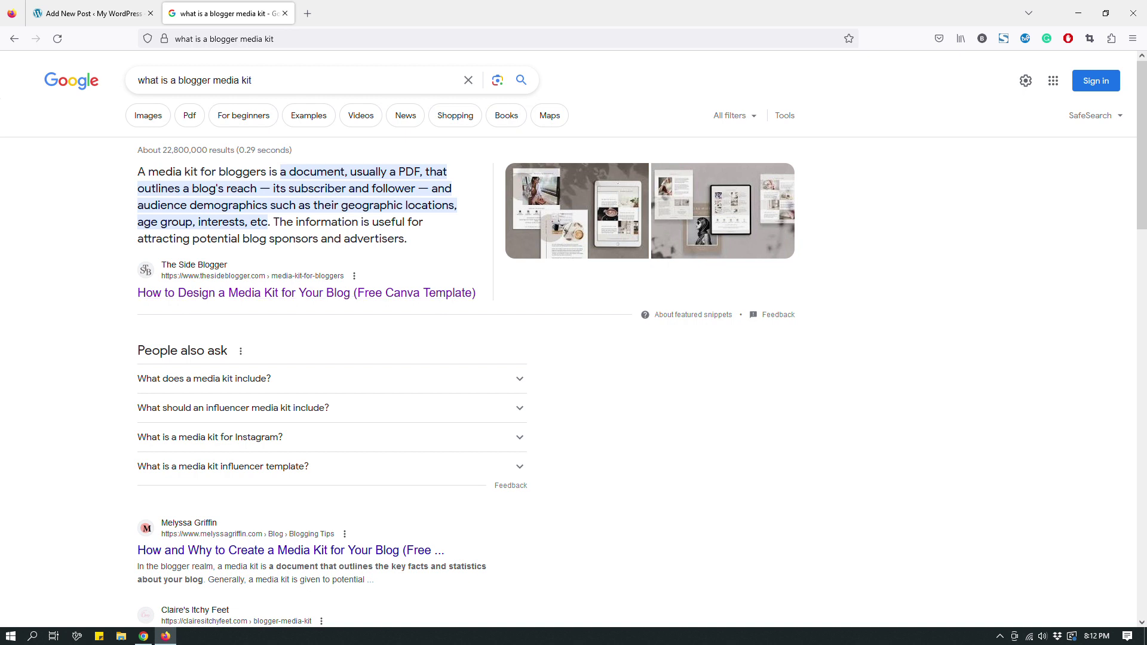
left_click_drag(137, 172, 177, 172)
left_click_drag(396, 227, 416, 250)
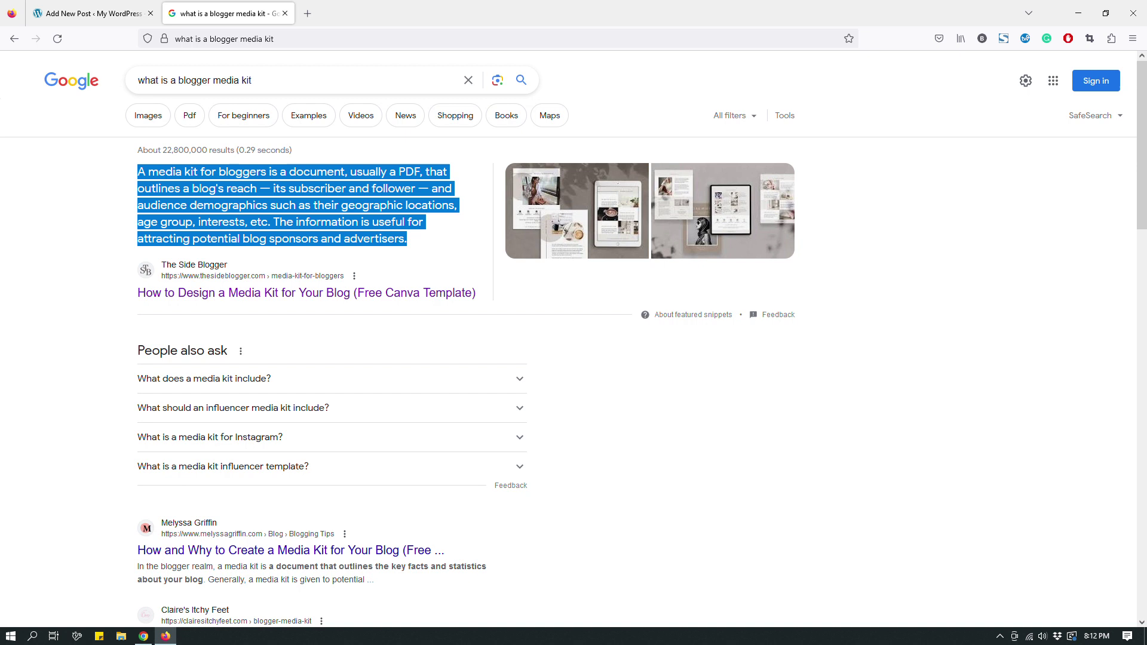
left_click(111, 183)
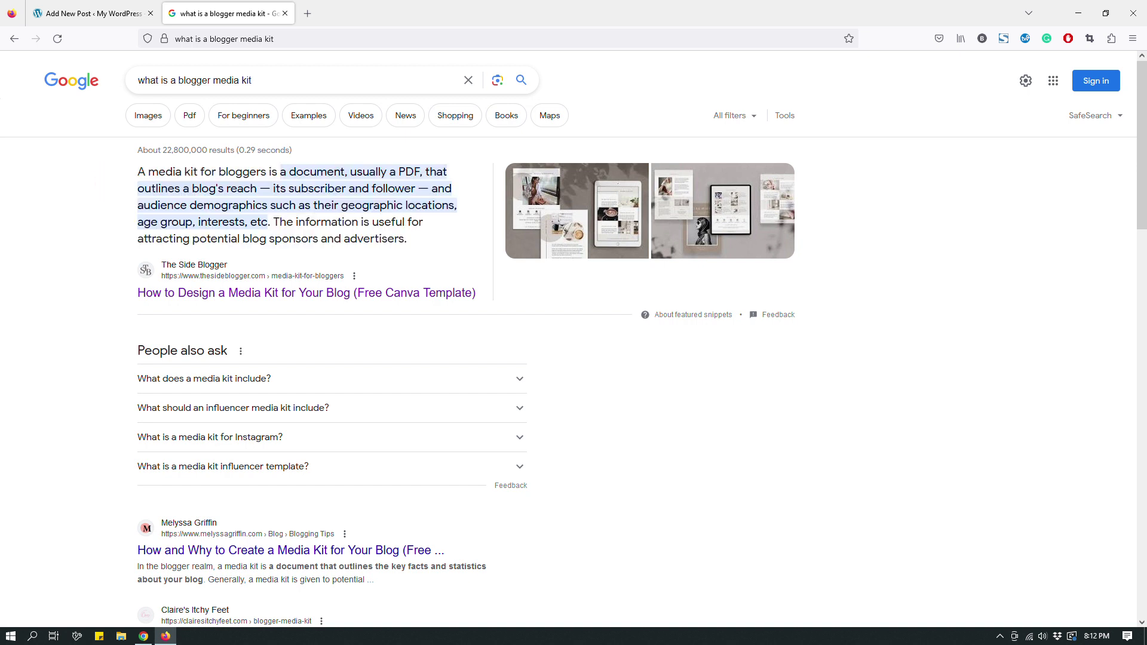
left_click_drag(138, 172, 417, 239)
left_click(44, 298)
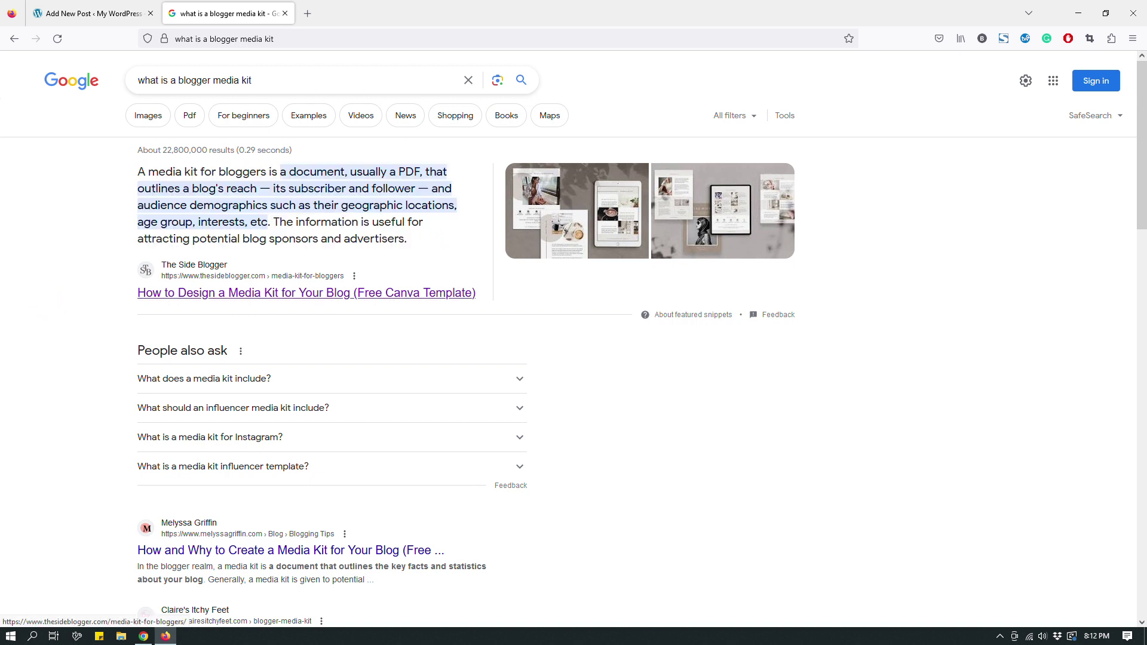
Step: Open The Side Blogger's featured media kit article in a new tab and find its "What is a Blogger Media Kit" section
right_click(197, 296)
left_click(197, 299)
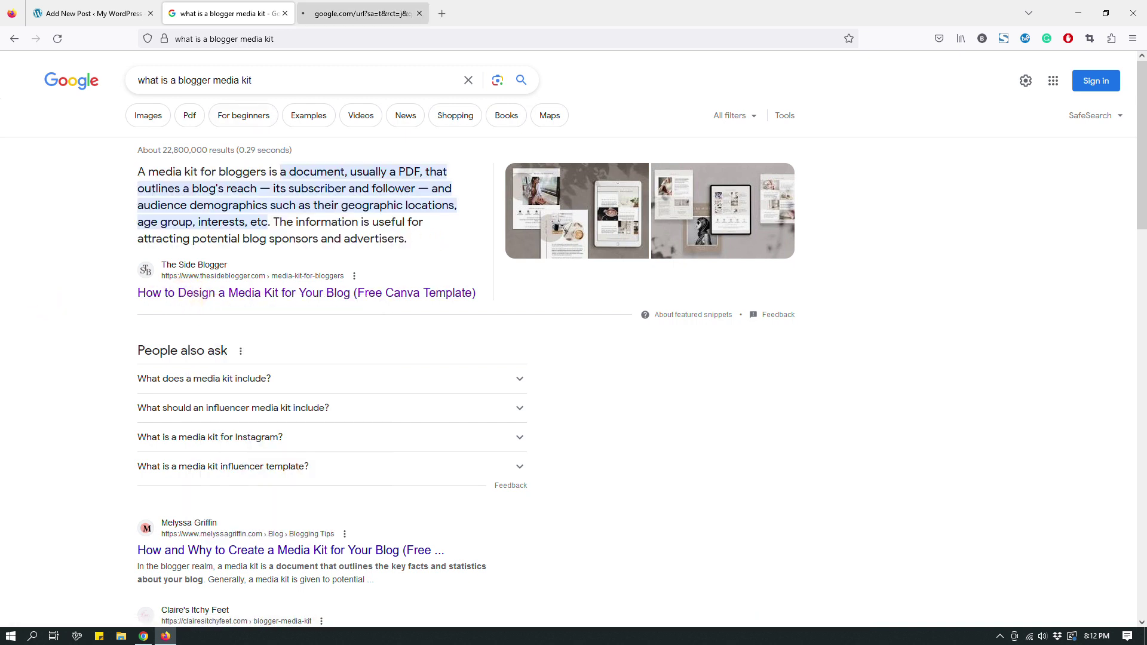
left_click(320, 13)
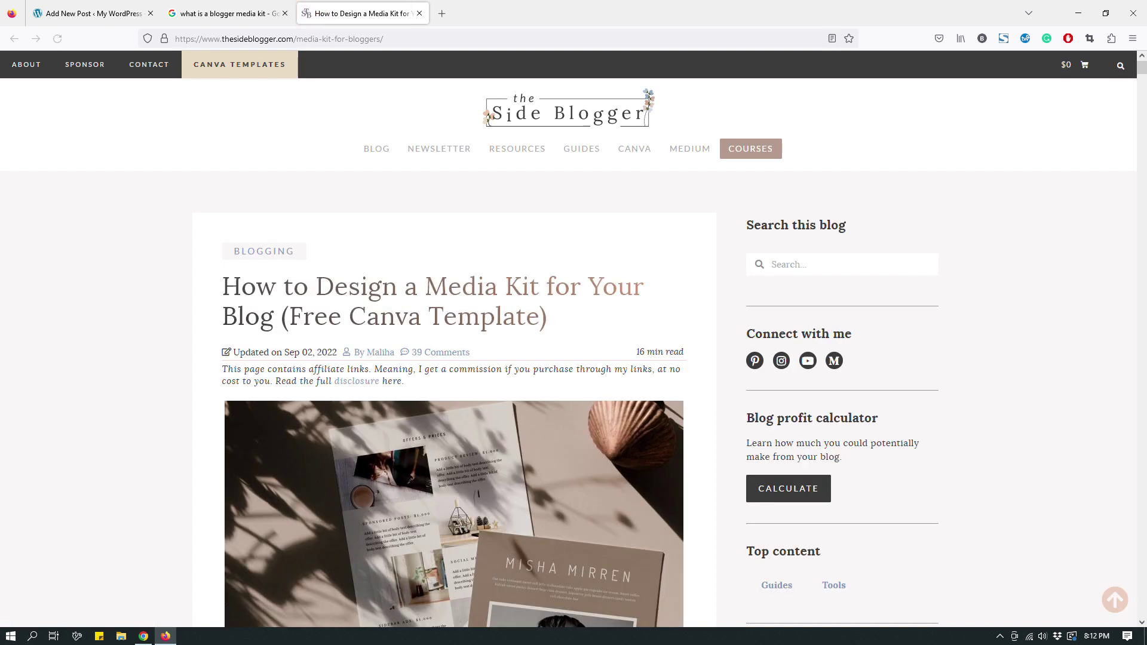
scroll(251, 571, "down", 5)
scroll(251, 571, "down", 18)
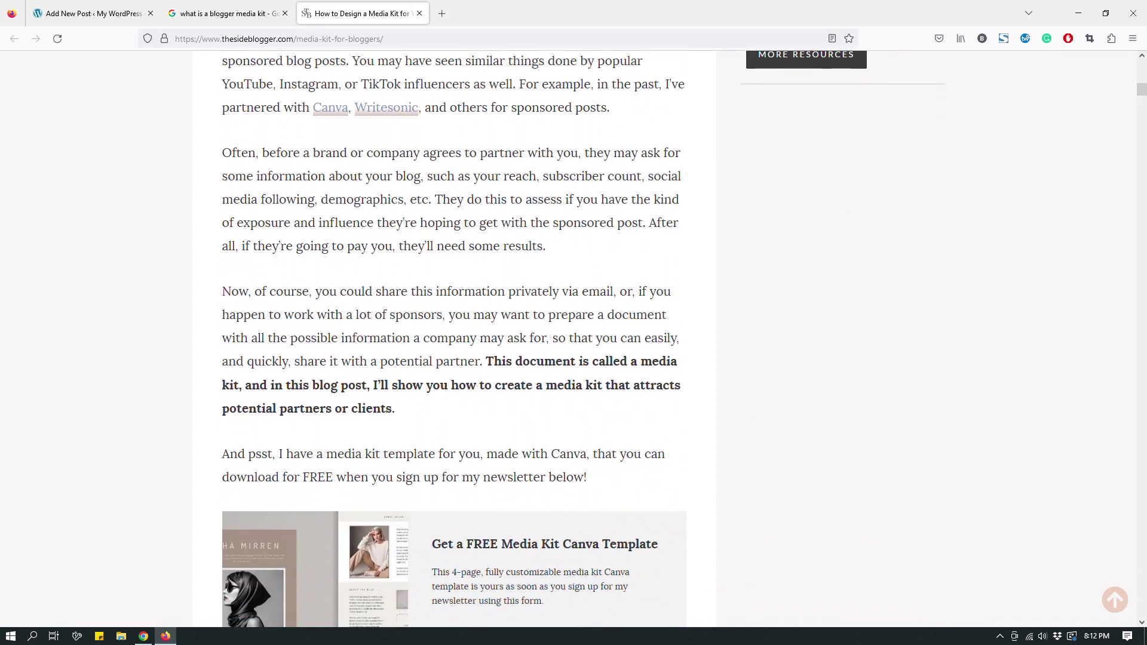
scroll(453, 335, "down", 13)
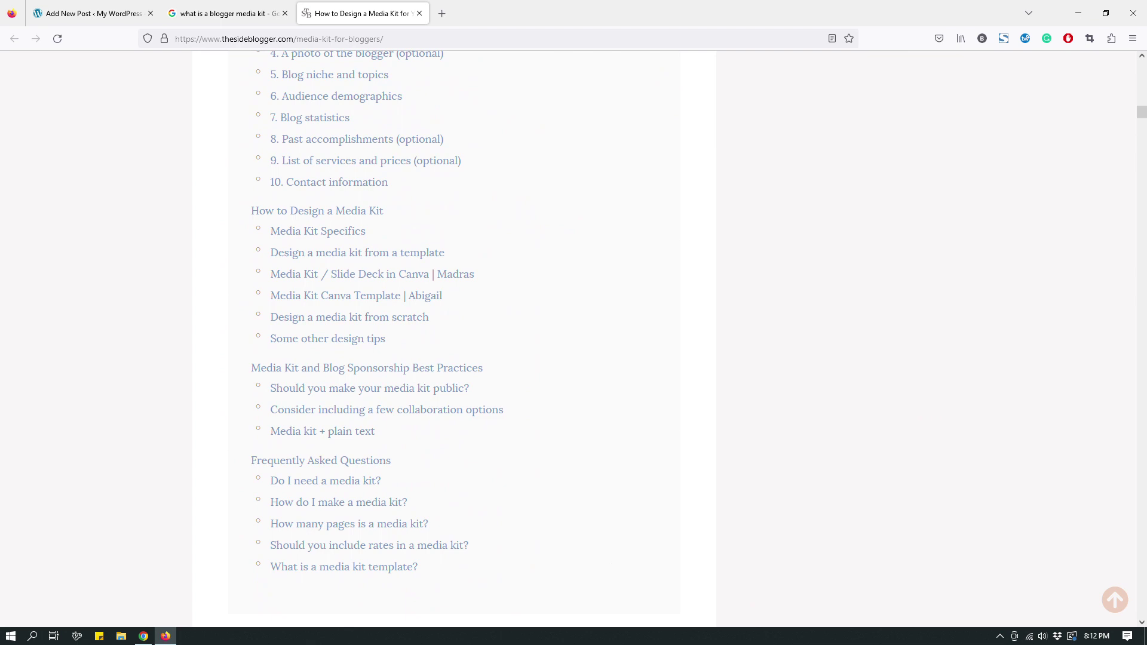
scroll(454, 335, "down", 4)
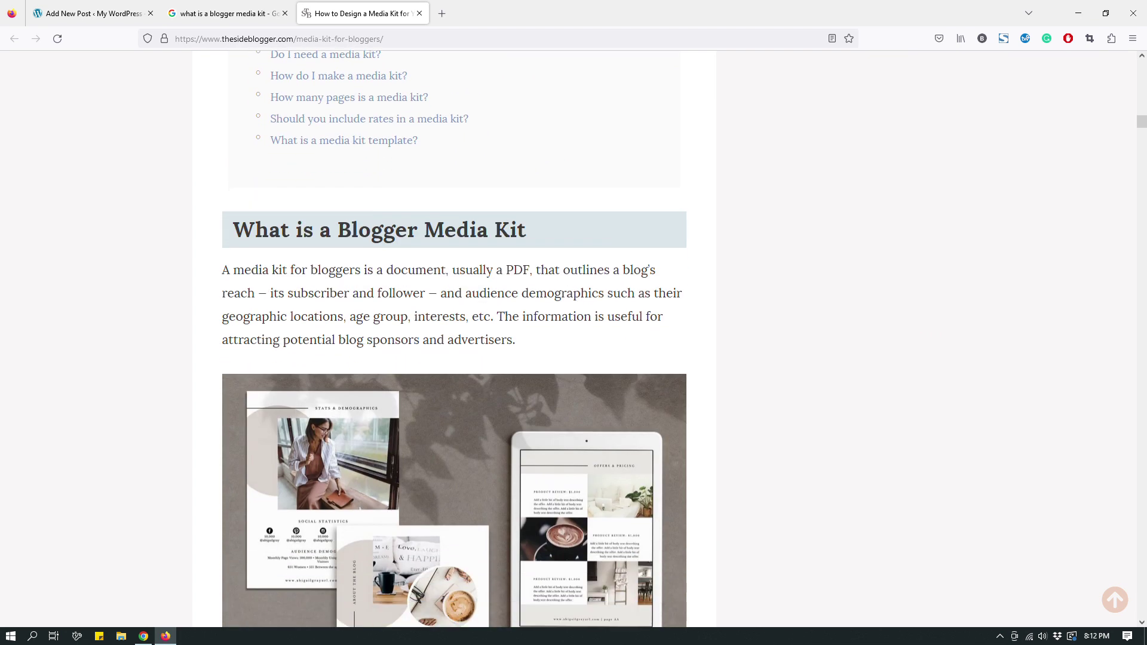
scroll(454, 334, "down", 1)
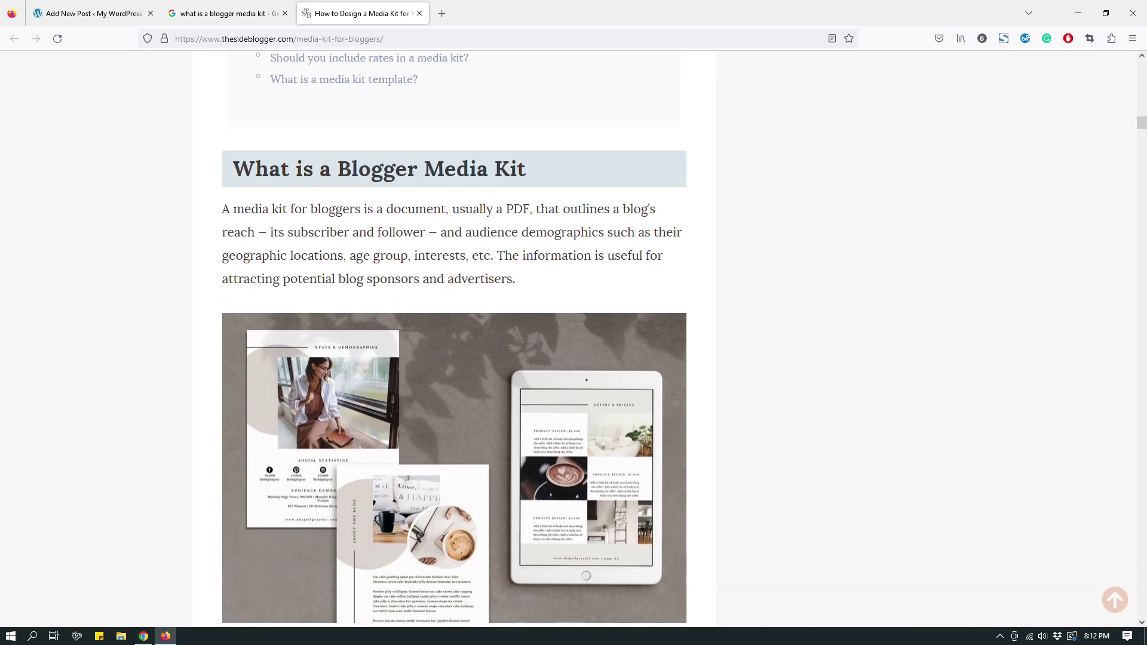
Step: Highlight the "What is a Blogger Media Kit" heading and the definition paragraph below it to examine how they answer the query
left_click_drag(234, 169, 561, 167)
left_click(203, 174)
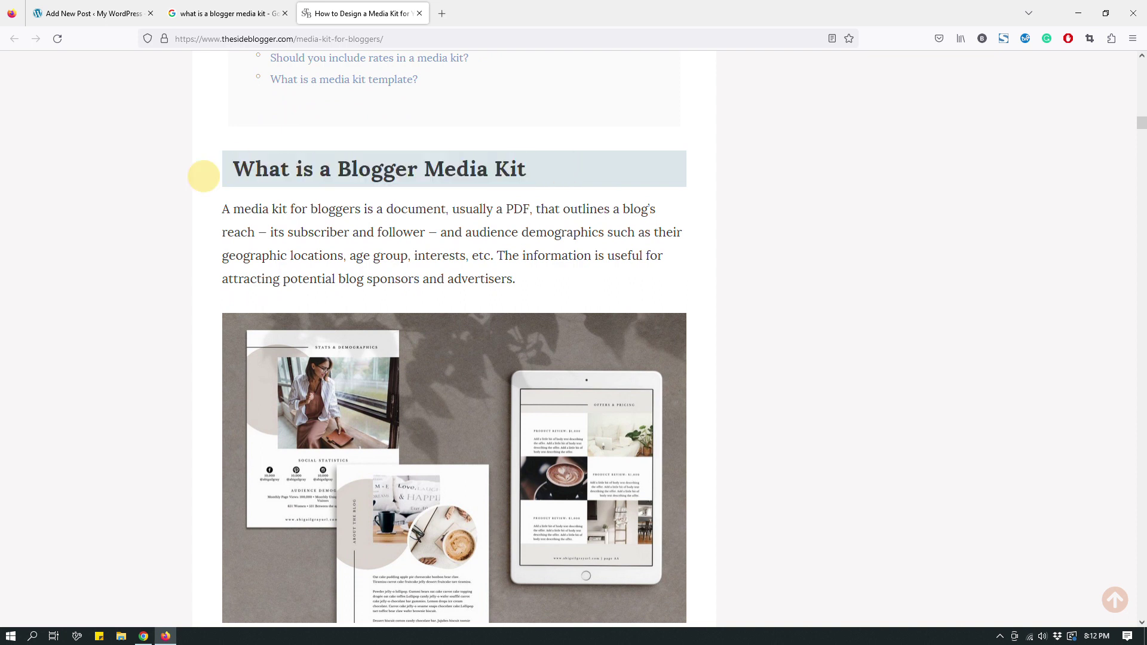
left_click_drag(235, 169, 564, 173)
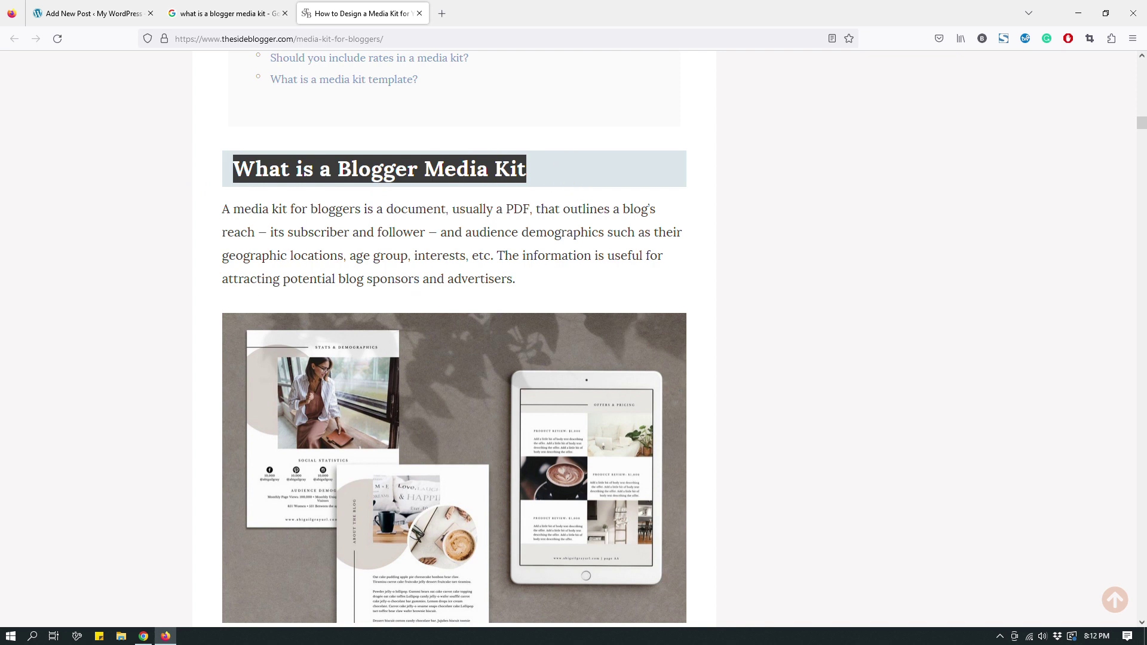
left_click_drag(221, 209, 529, 276)
left_click(553, 292)
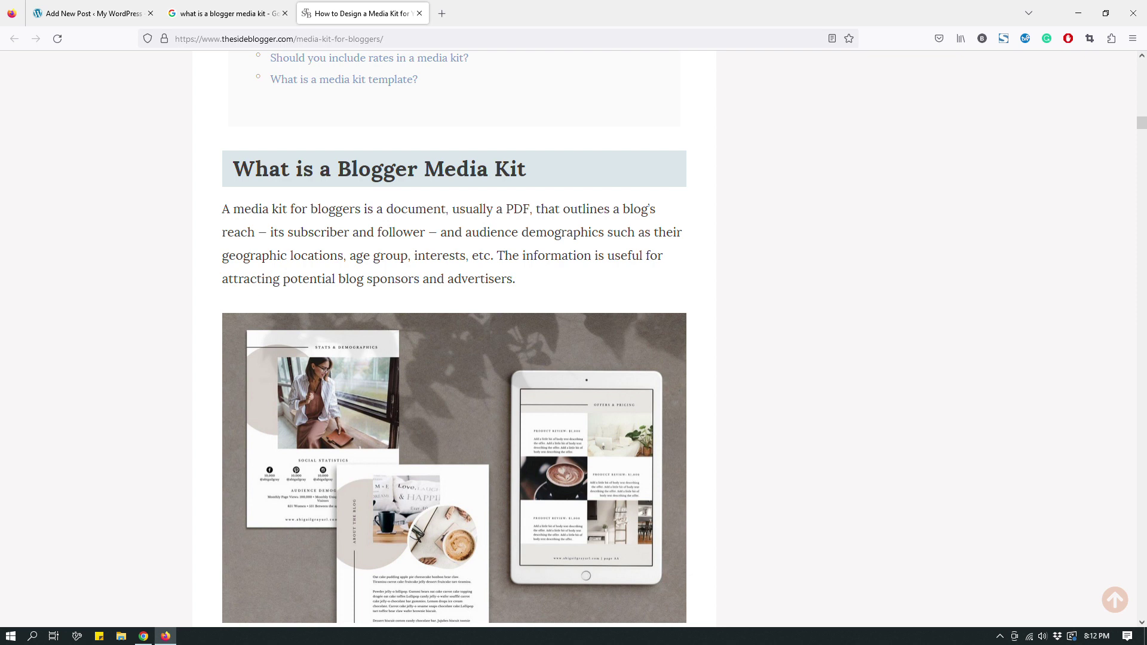
left_click_drag(538, 169, 232, 169)
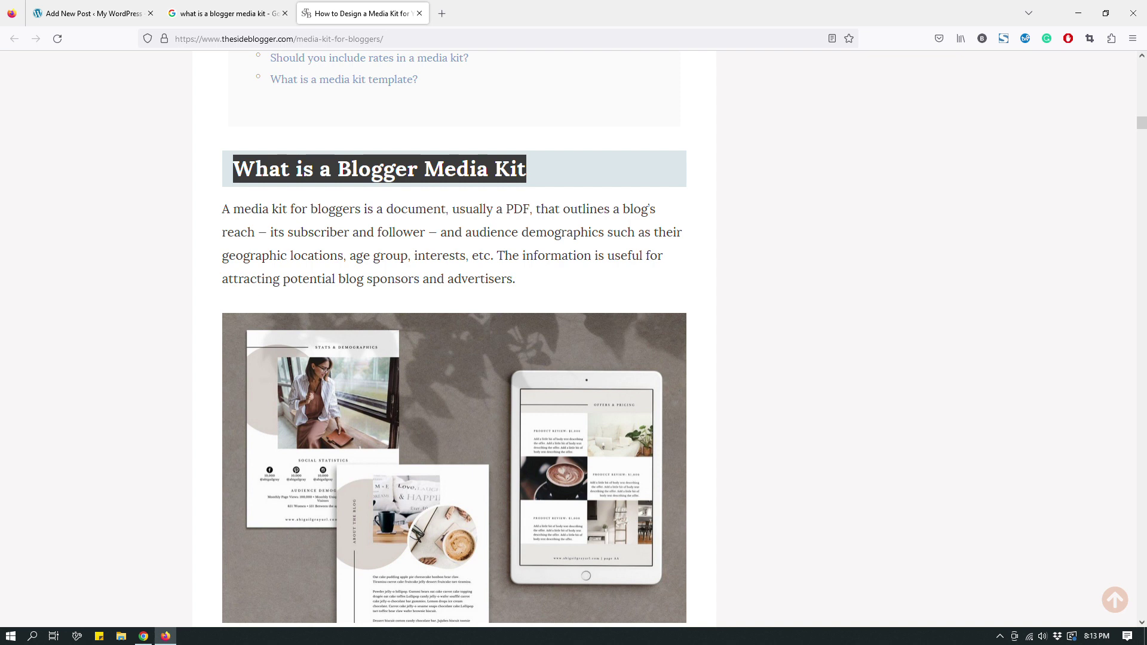
left_click(548, 189)
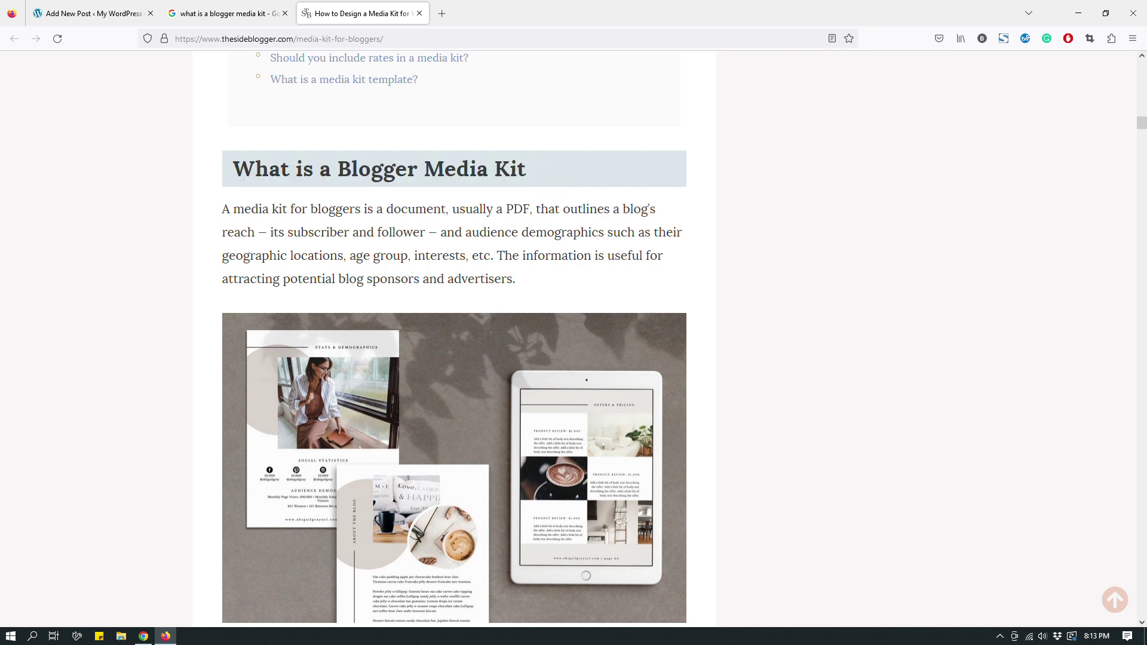
left_click_drag(525, 279, 222, 210)
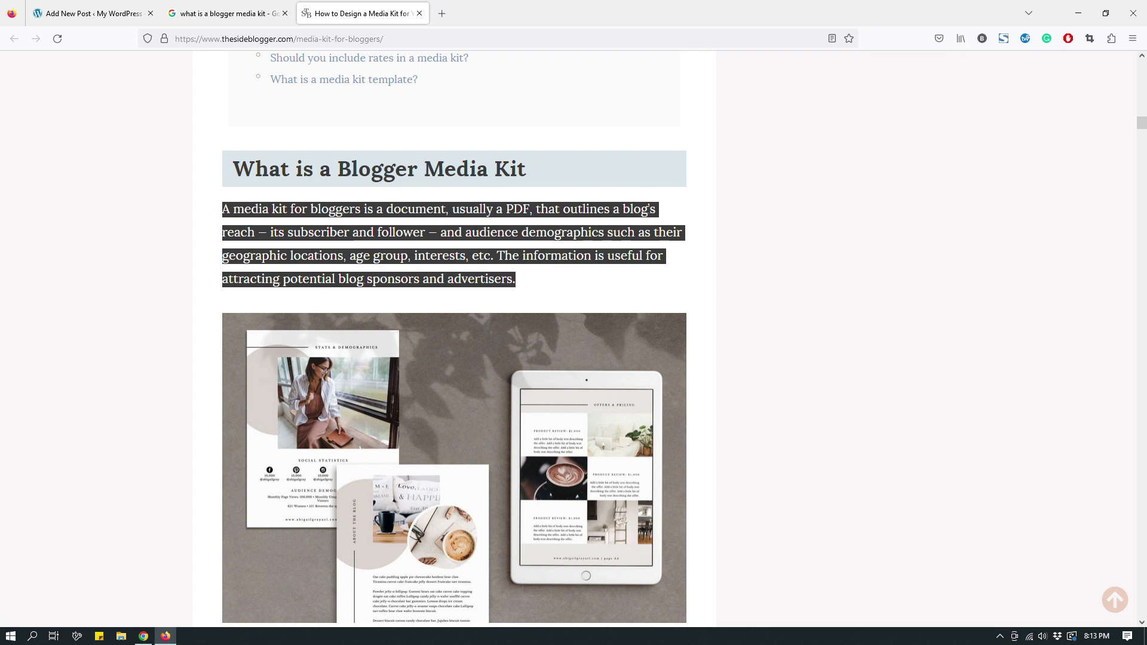
left_click(529, 281)
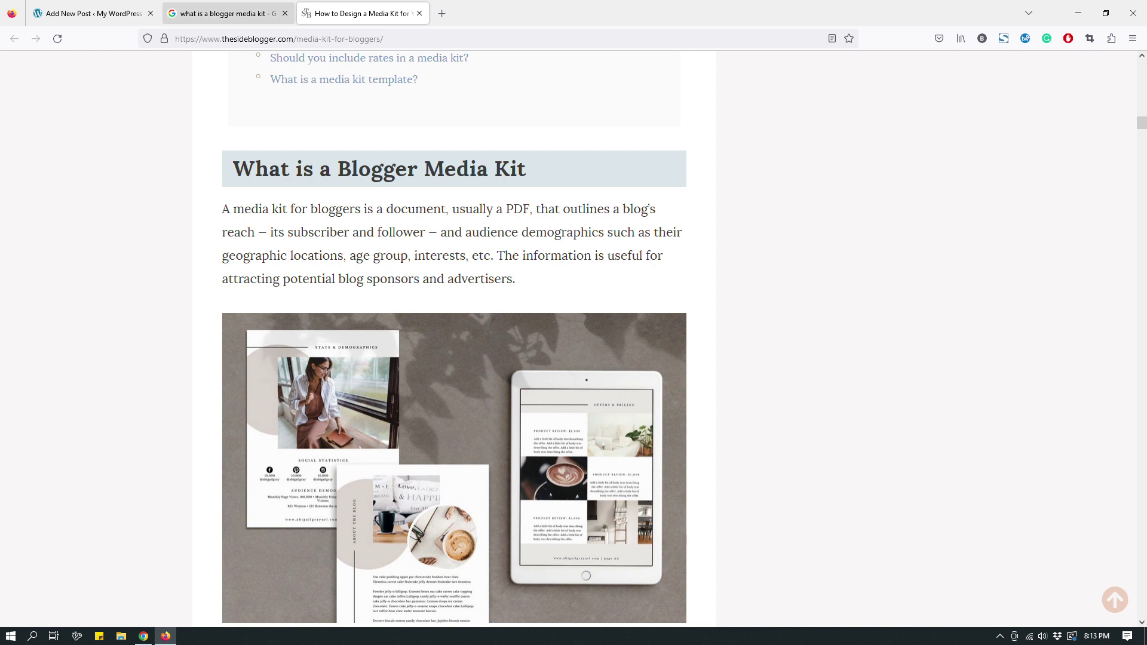
Step: Search Google in a new tab for "what information should I include in a blogger media kit" and examine the featured snippet's list
left_click(227, 13)
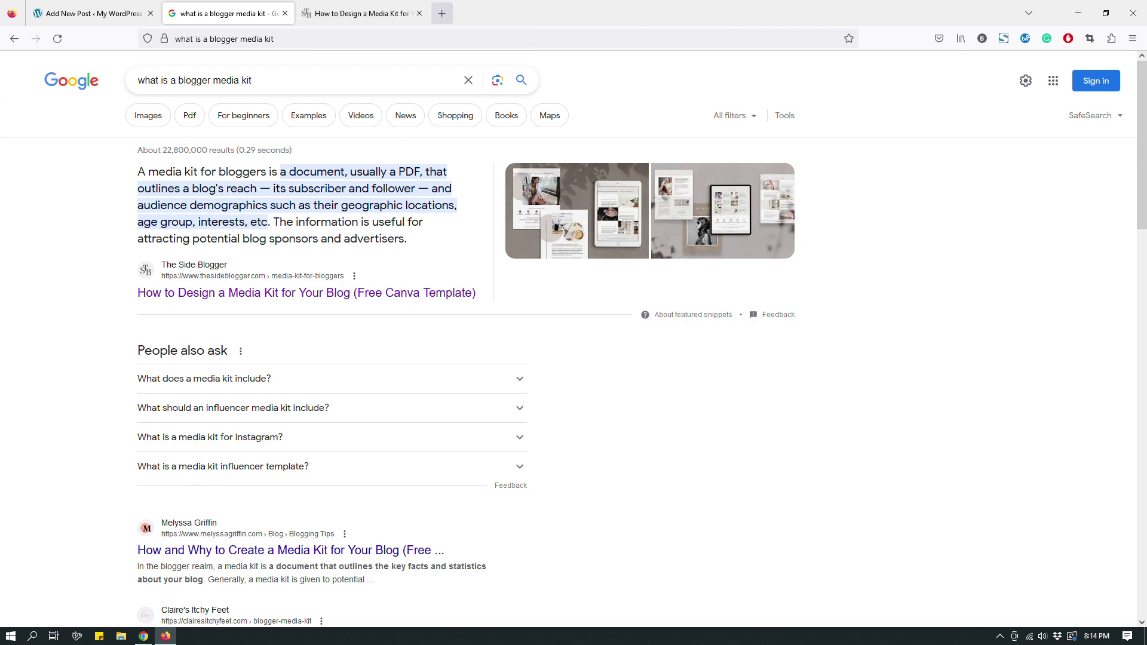
left_click(442, 14)
left_click(227, 13)
left_click(472, 13)
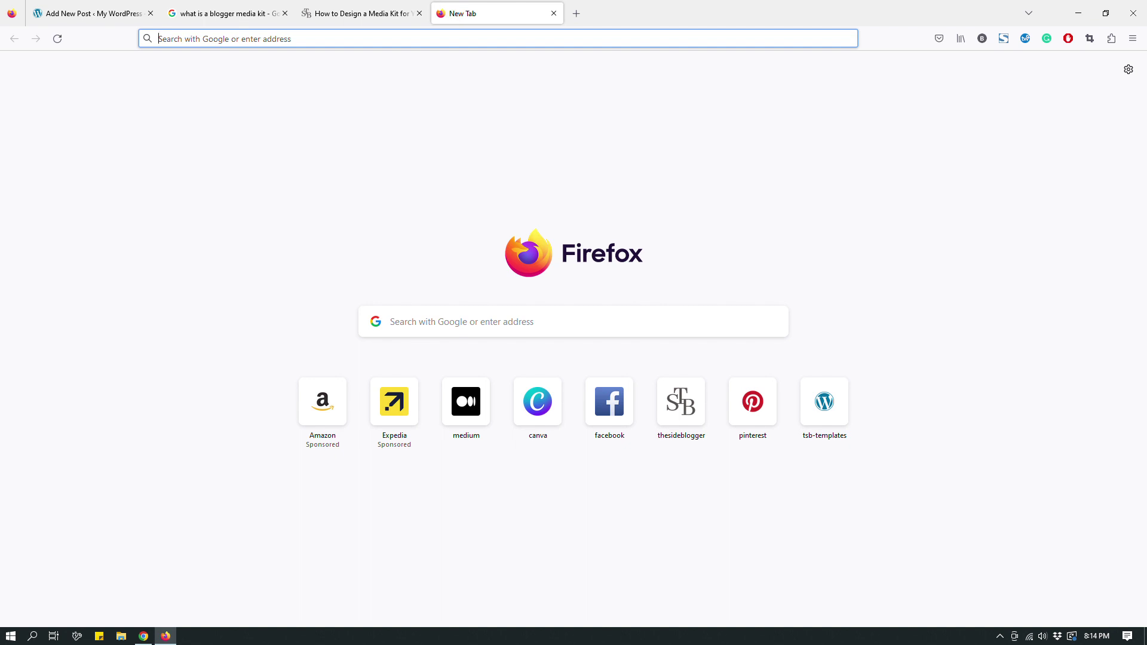
type("what information should I include in a blogger media kit")
key("Return")
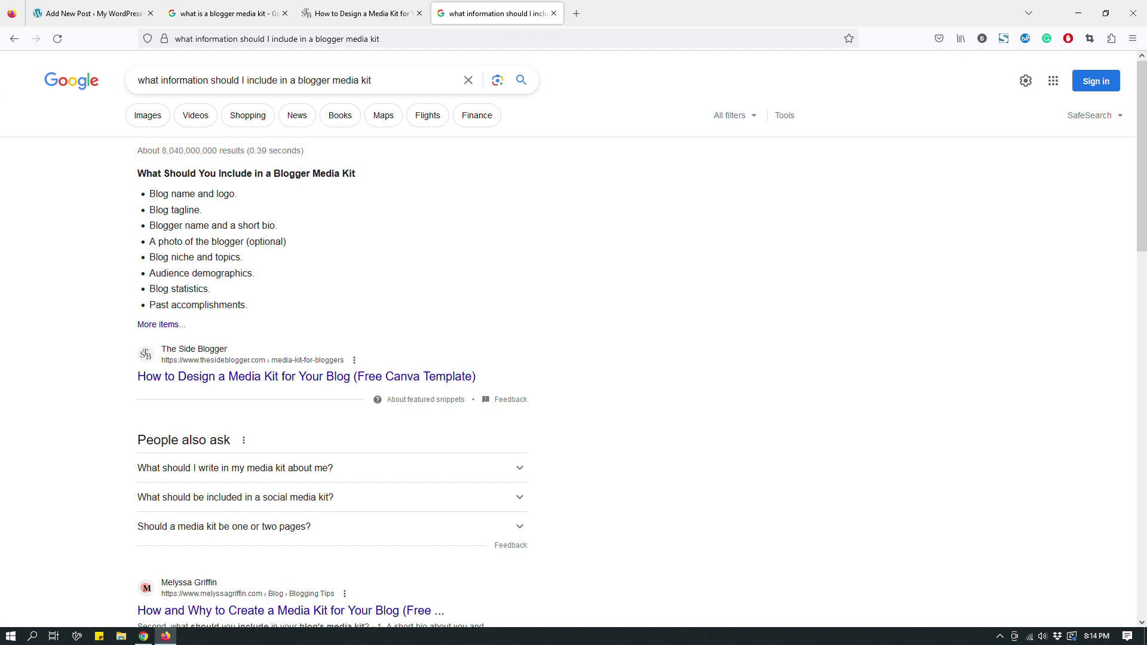
left_click_drag(138, 174, 280, 309)
left_click(280, 309)
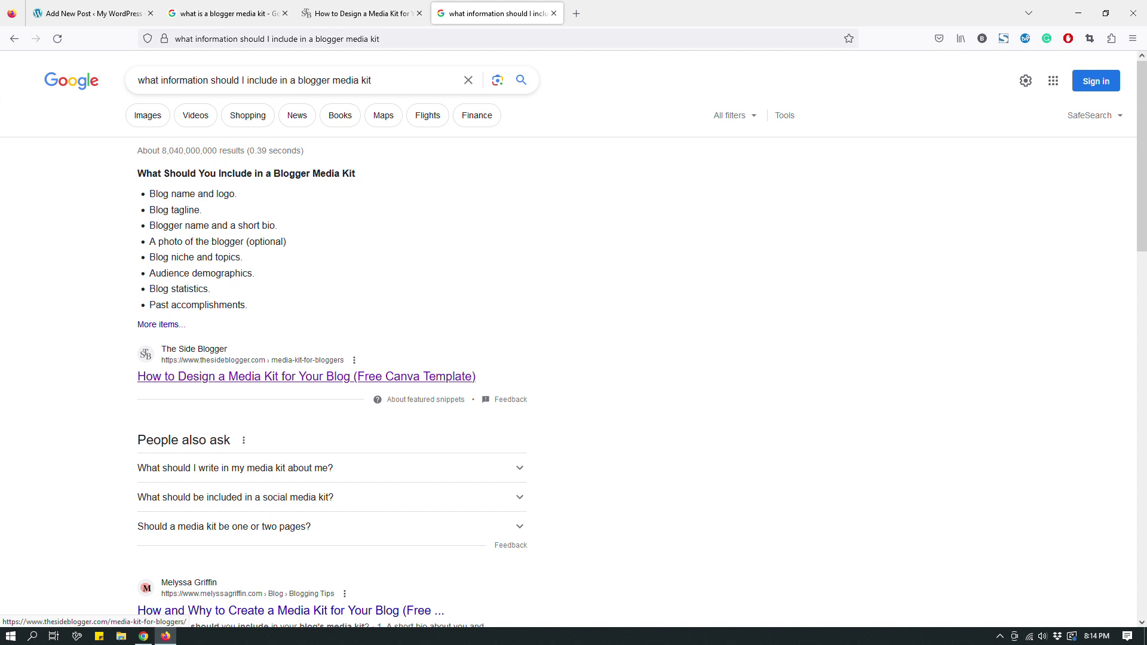
Step: Open the featured article in another tab and find its "What Should You Include in a Blogger Media Kit" section
right_click(302, 380)
left_click(326, 389)
key("ctrl+Tab")
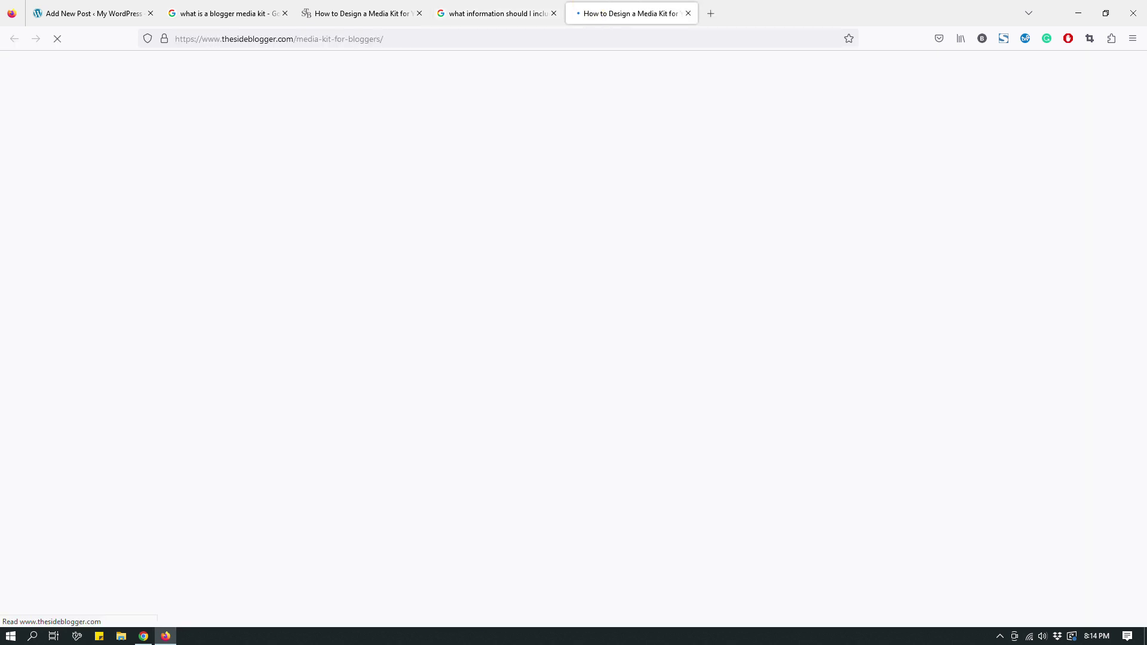
scroll(454, 334, "down", 12)
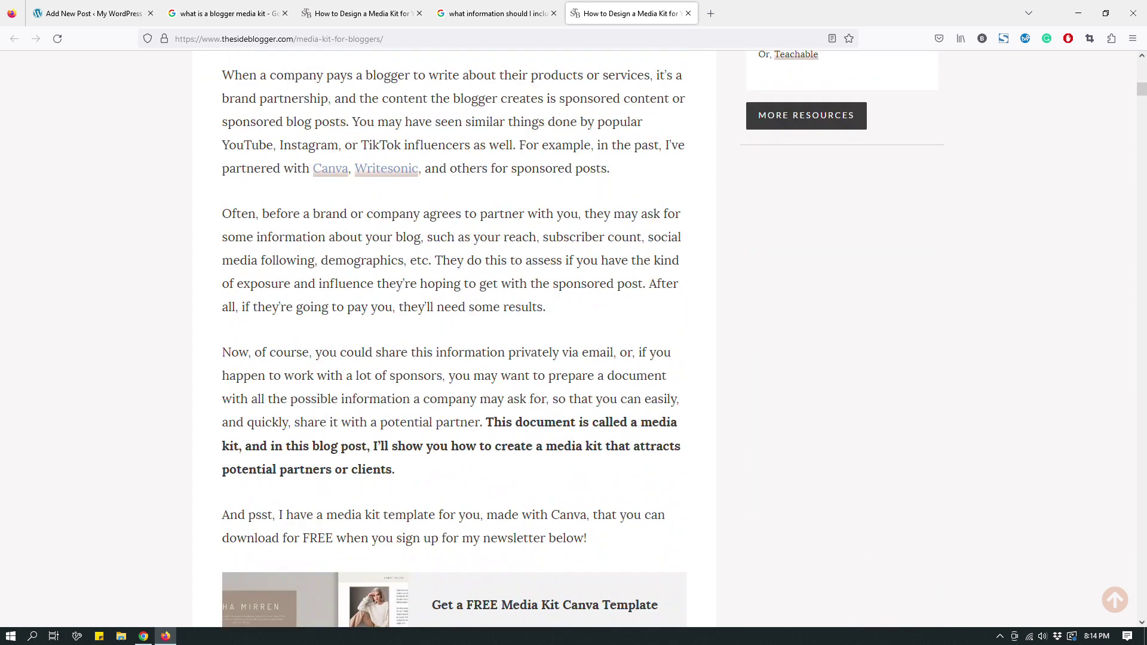
scroll(463, 274, "down", 10)
left_click(463, 274)
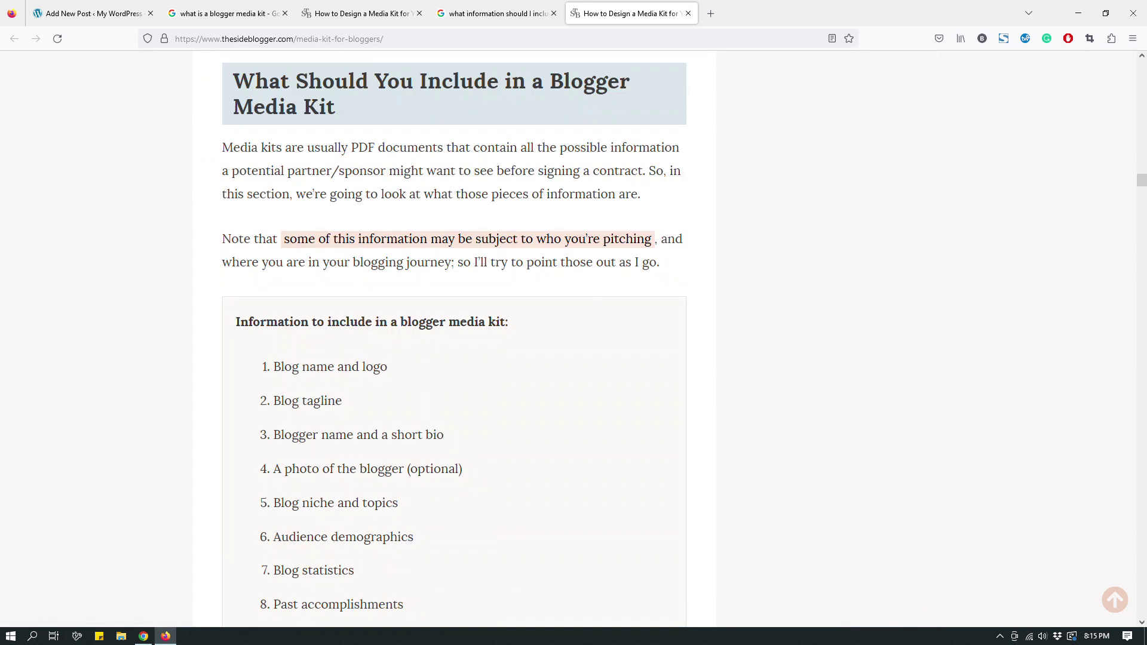
Step: Highlight the label "Information to include in a blogger media kit:" and the numbered list below it in the article
scroll(454, 339, "down", 3)
left_click_drag(236, 139, 531, 139)
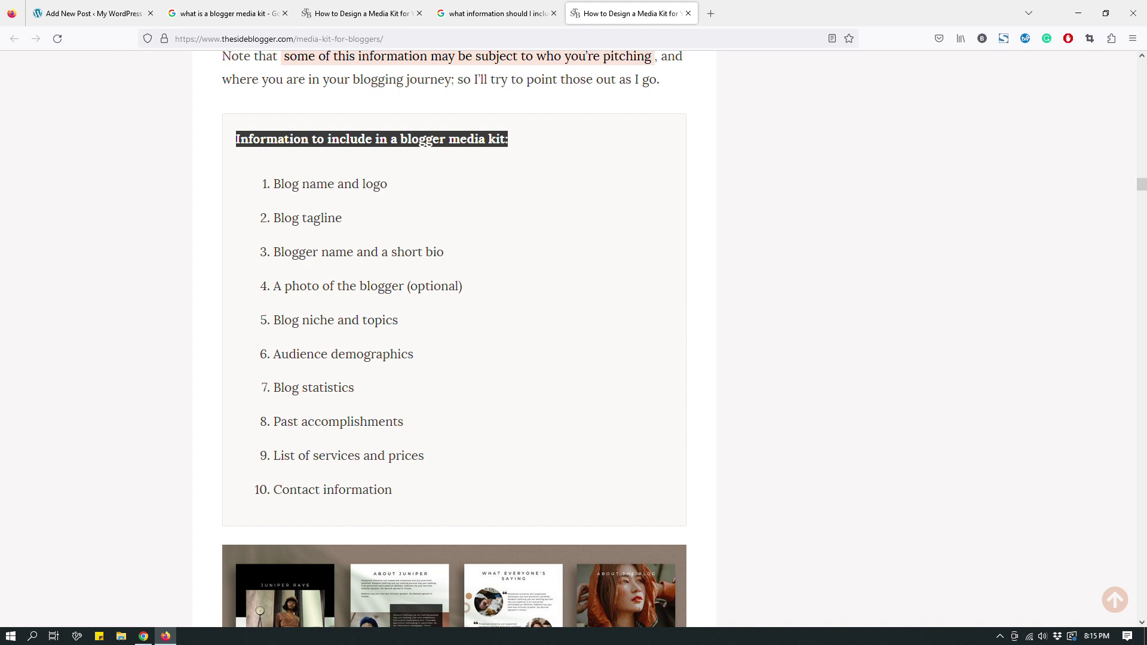
left_click_drag(393, 490, 271, 190)
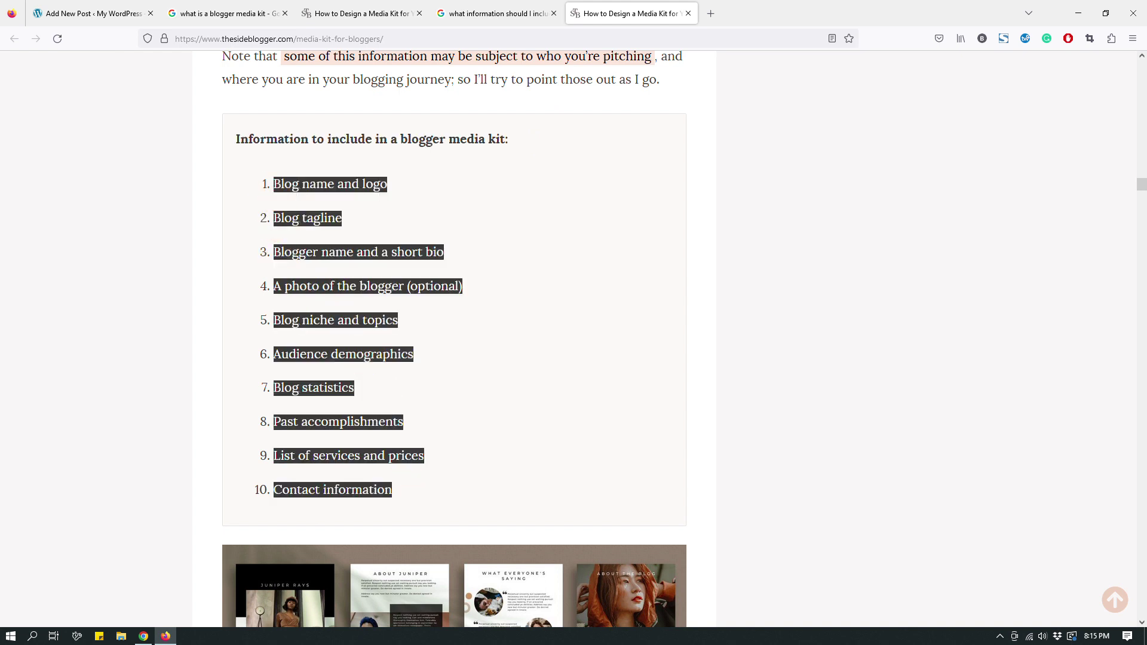
left_click(422, 199)
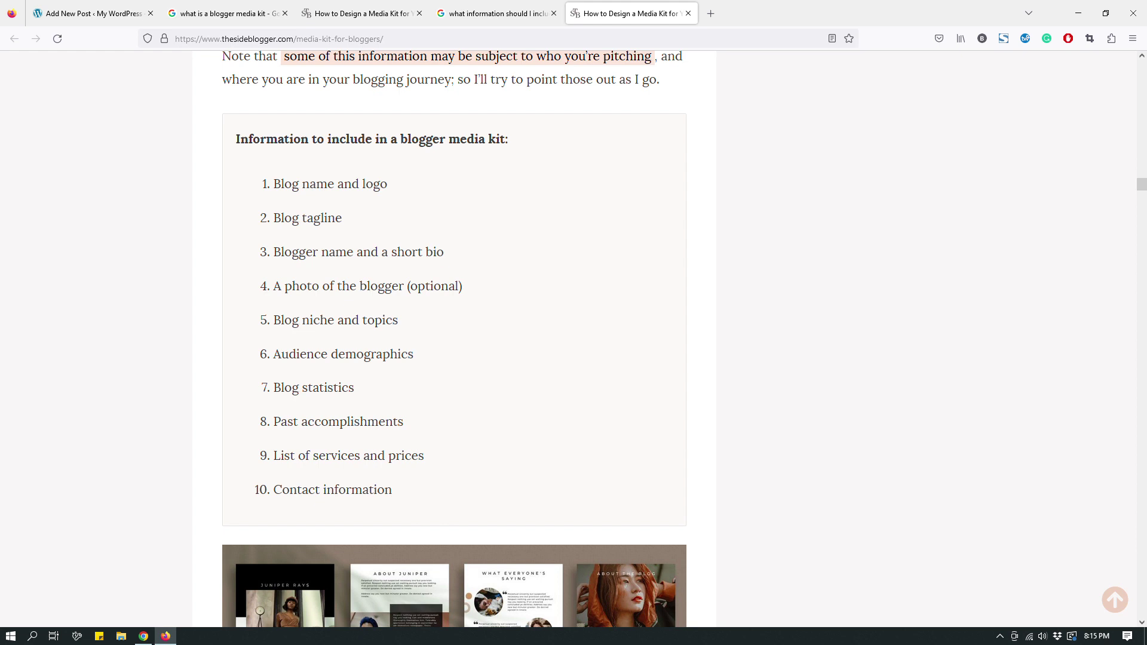
Step: Return to the Google results and highlight the featured snippet's heading "What Should You Include in a Blogger Media Kit"
left_click(490, 13)
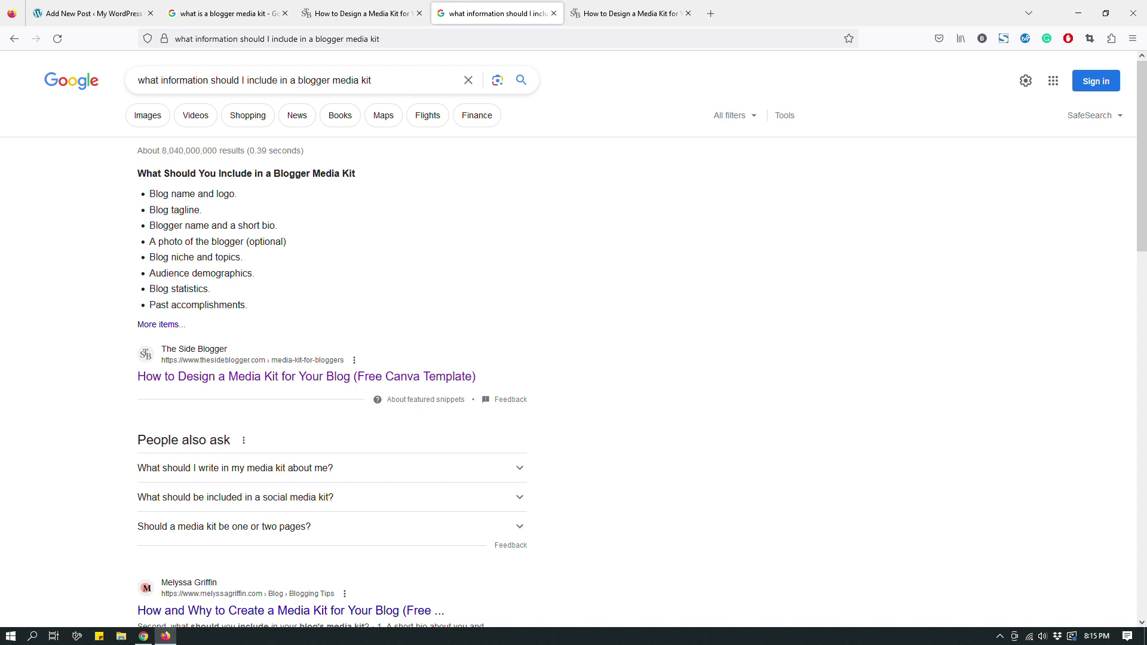
left_click_drag(139, 173, 293, 173)
left_click(362, 163)
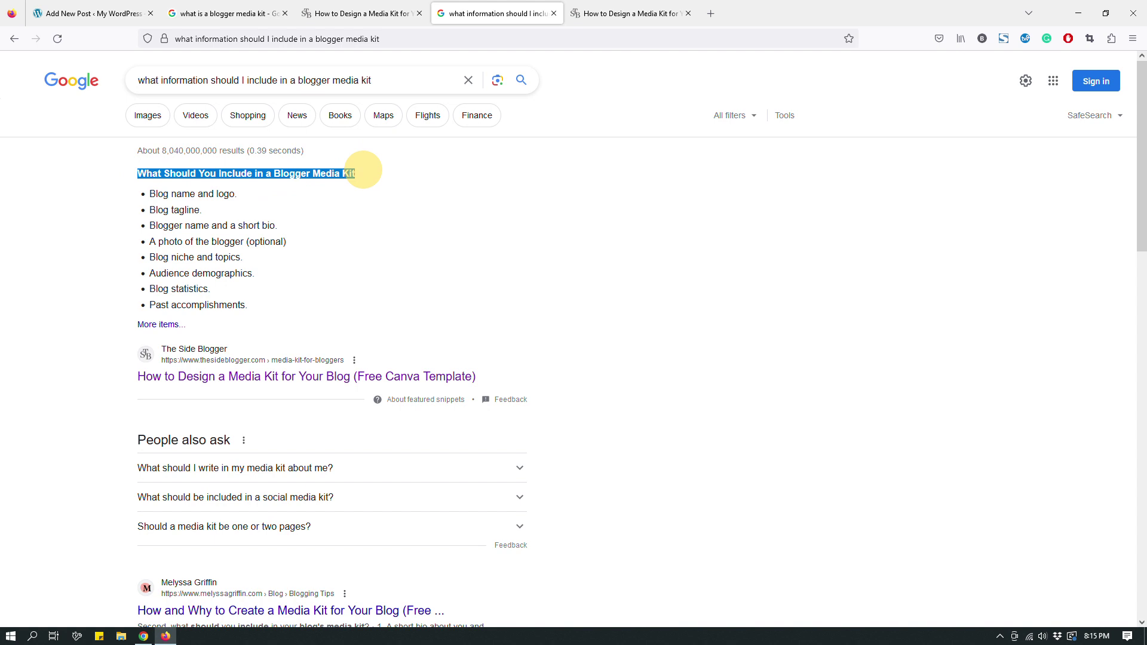
Step: Compare the snippet's heading with the article and highlight the matching "What Should You Include in a Blogger Media Kit" section heading
left_click(627, 13)
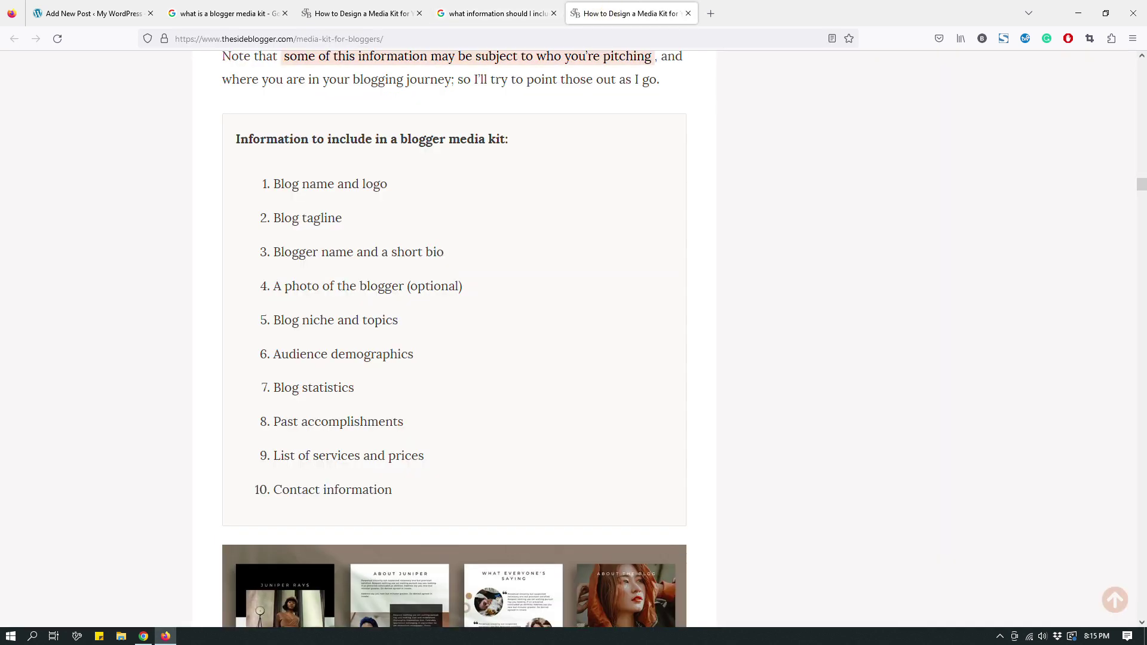
scroll(454, 338, "up", 2)
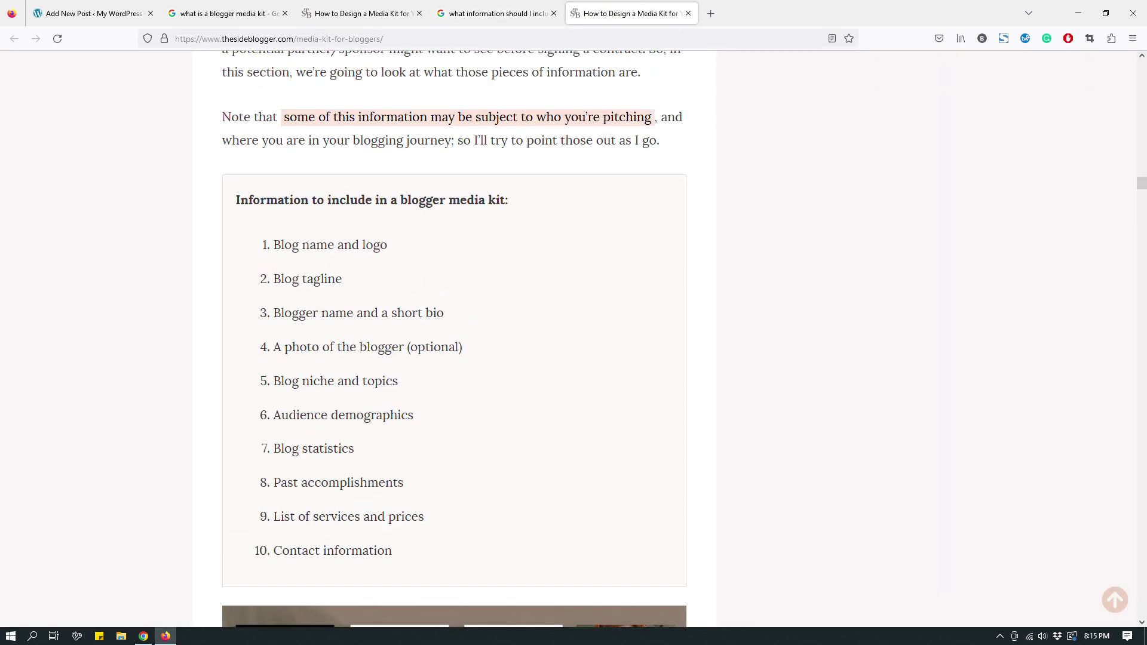
scroll(454, 338, "up", 5)
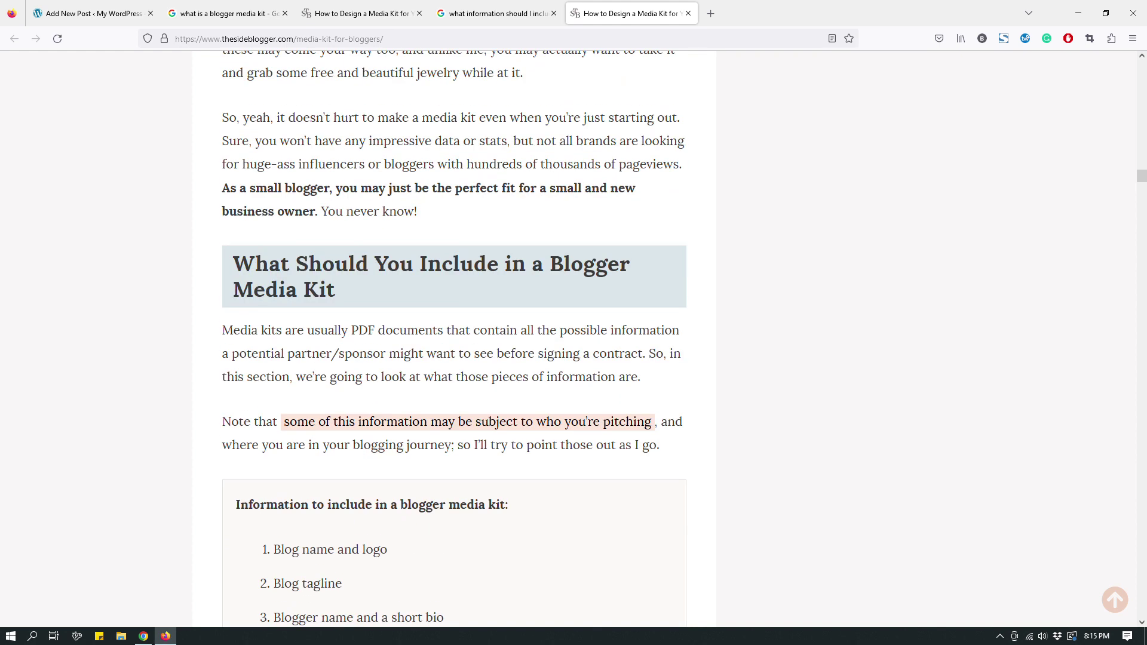
scroll(454, 339, "down", 1)
left_click(498, 13)
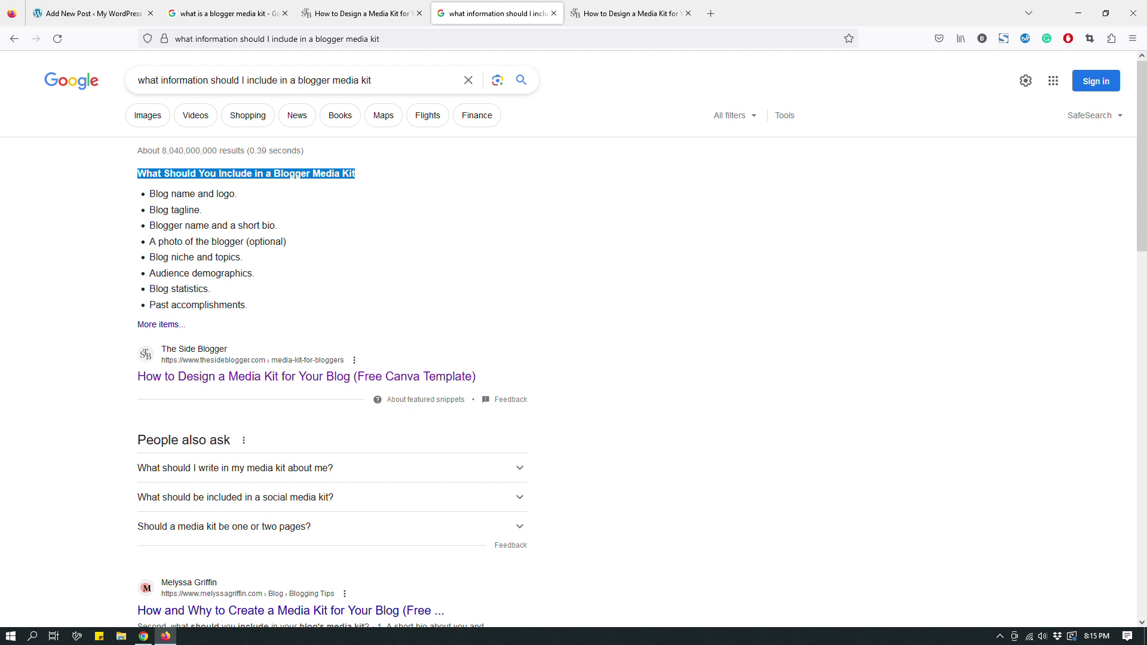
key("ctrl+Tab")
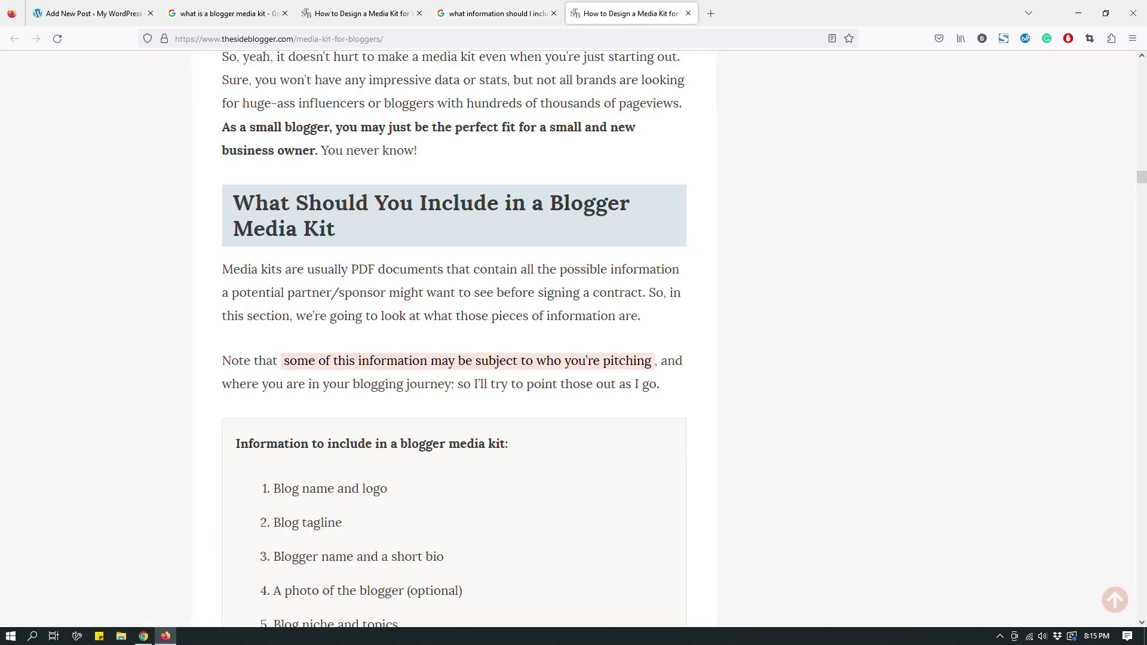
mouse_move(335, 228)
left_mouse_down()
mouse_move(236, 203)
mouse_move(349, 227)
left_mouse_up()
left_click(233, 201)
scroll(350, 227, "down", 2)
left_click_drag(237, 82, 366, 103)
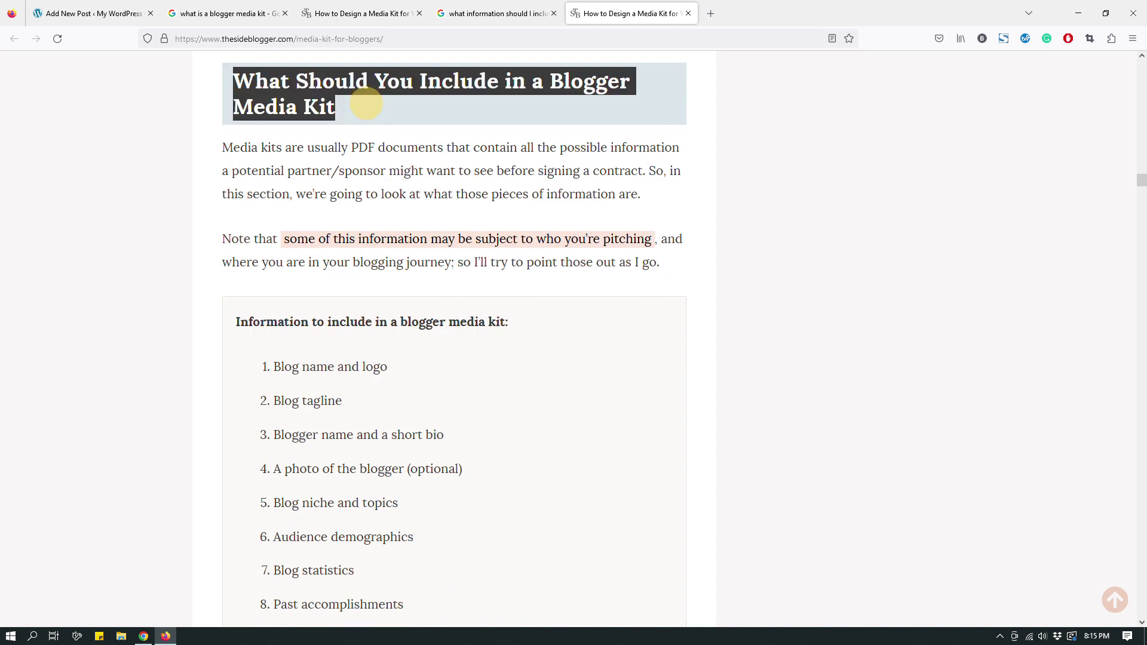
Step: Highlight the article's "Information to include in a blogger media kit:" label and its numbered items, and compare them with the Google snippet
left_click_drag(508, 322, 232, 322)
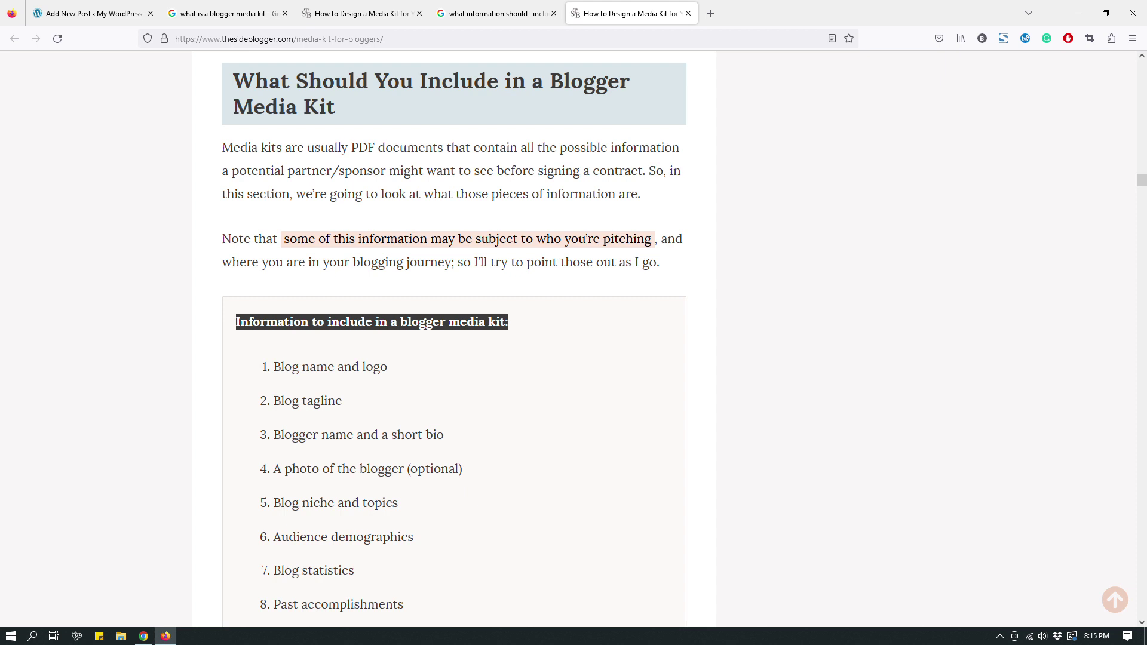
scroll(454, 334, "down", 3)
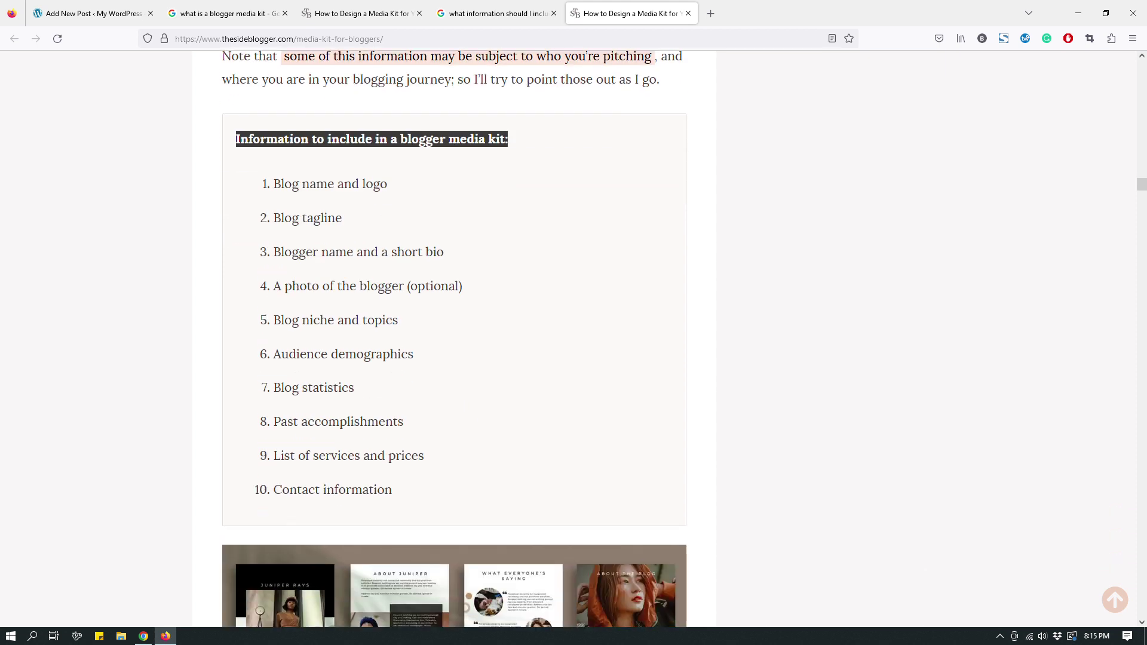
scroll(454, 334, "up", 3)
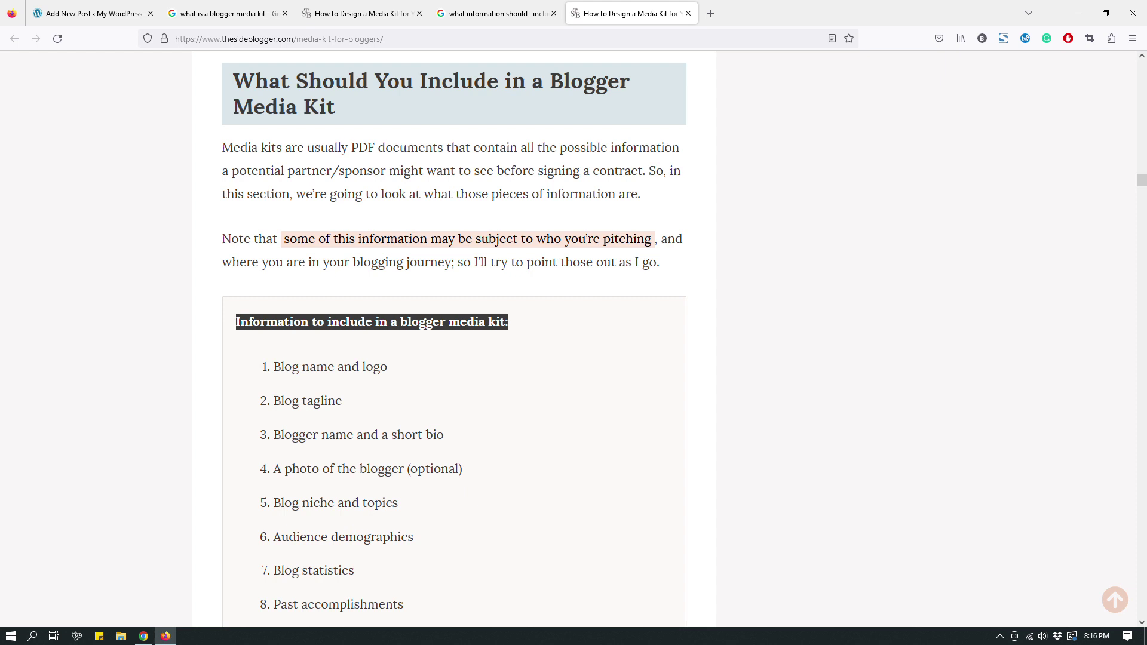
scroll(454, 334, "down", 2)
mouse_move(410, 550)
left_mouse_down()
mouse_move(275, 246)
mouse_move(417, 487)
mouse_move(422, 562)
left_mouse_up()
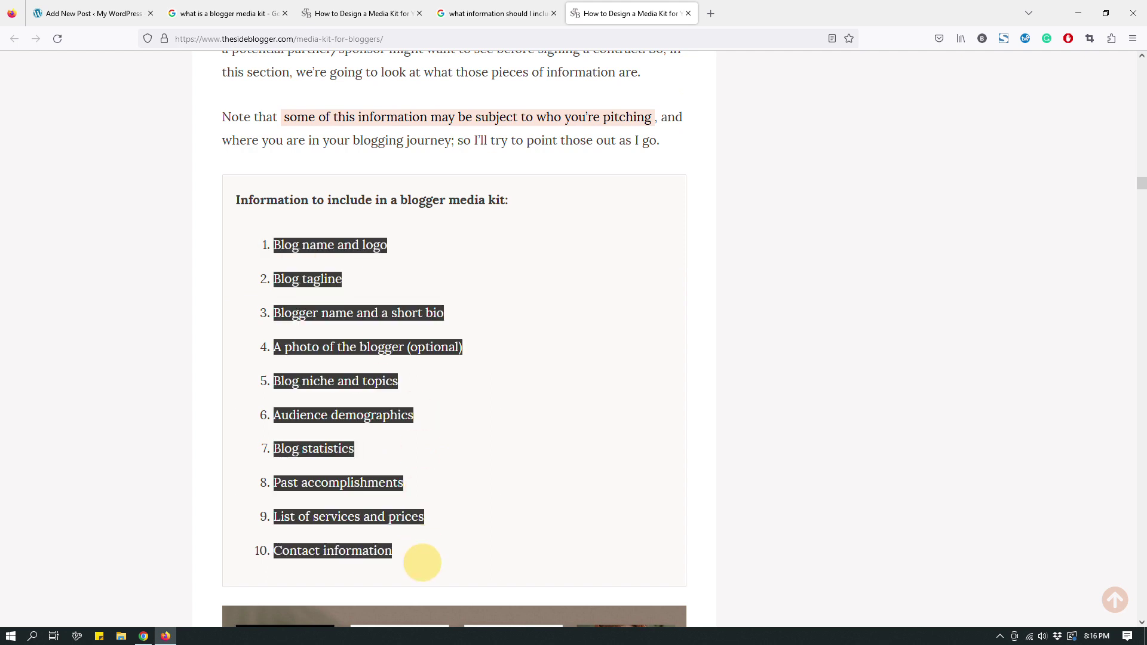
scroll(421, 562, "up", 3)
left_click(457, 11)
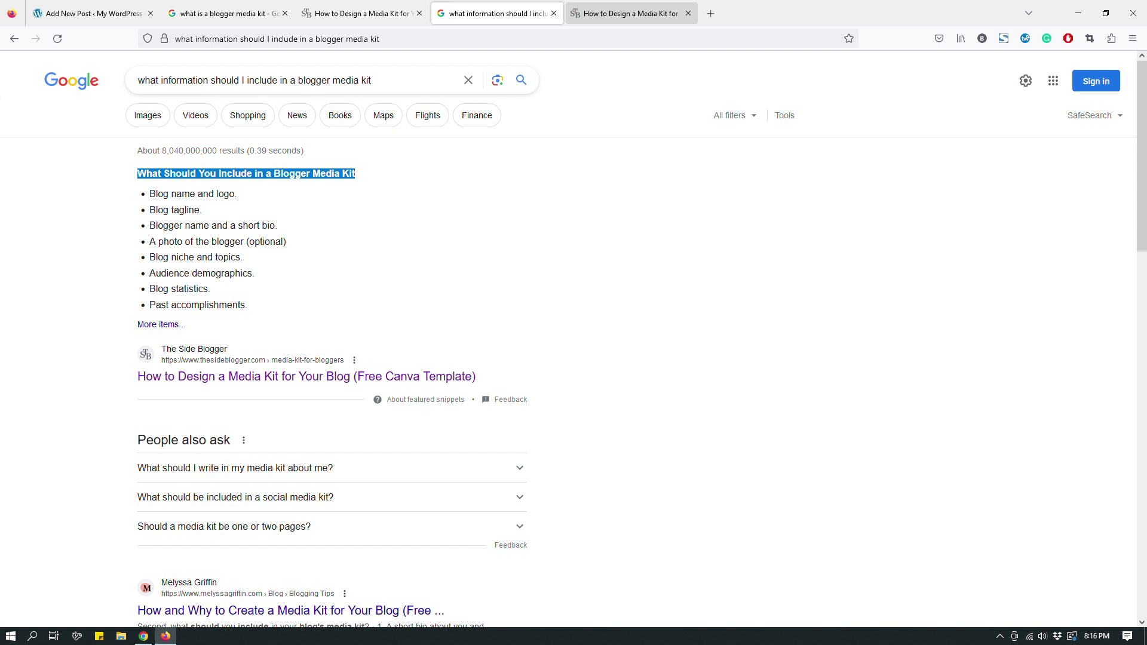
Step: Search Google in a new tab for "digital marketing" and examine its featured snippet
left_click(711, 13)
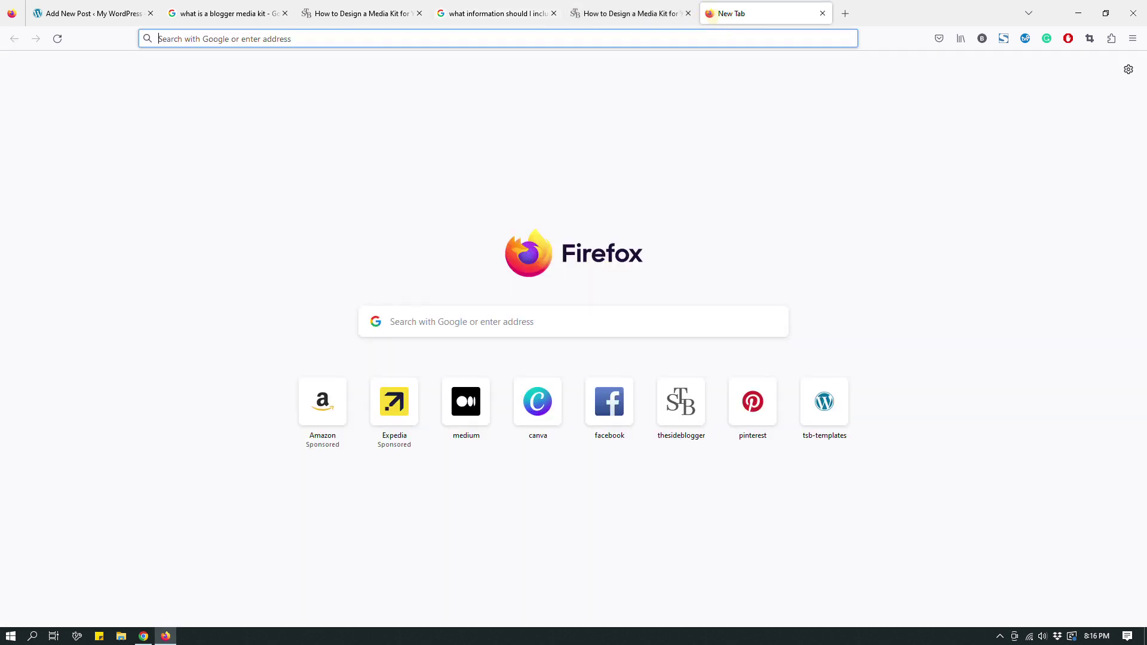
left_click(712, 37)
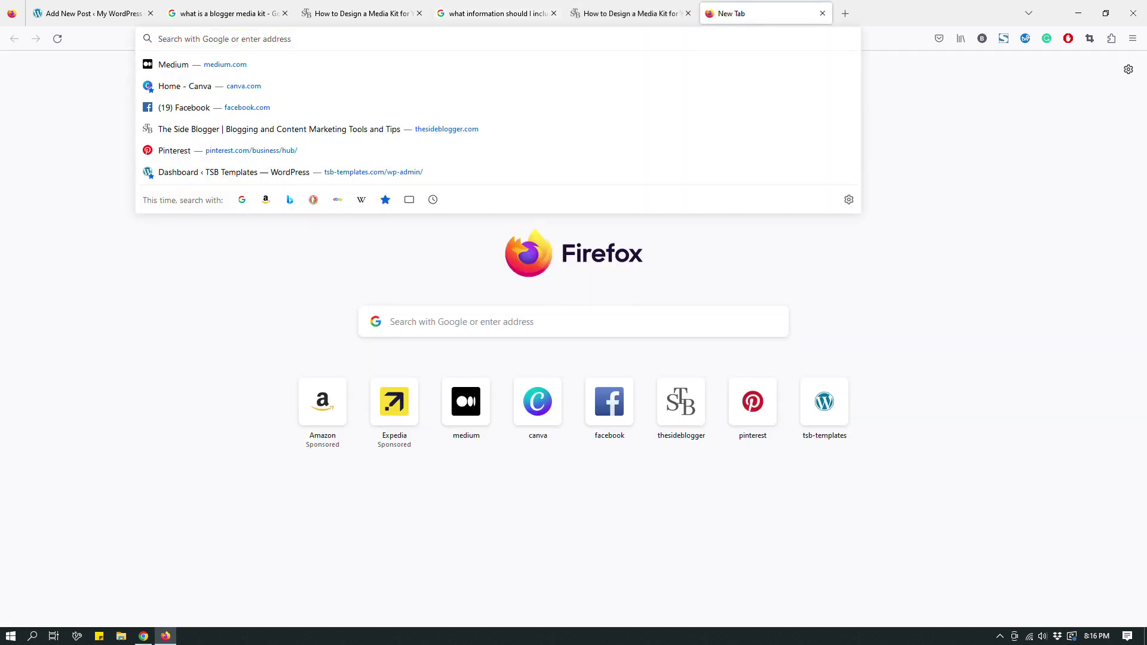
type("digita")
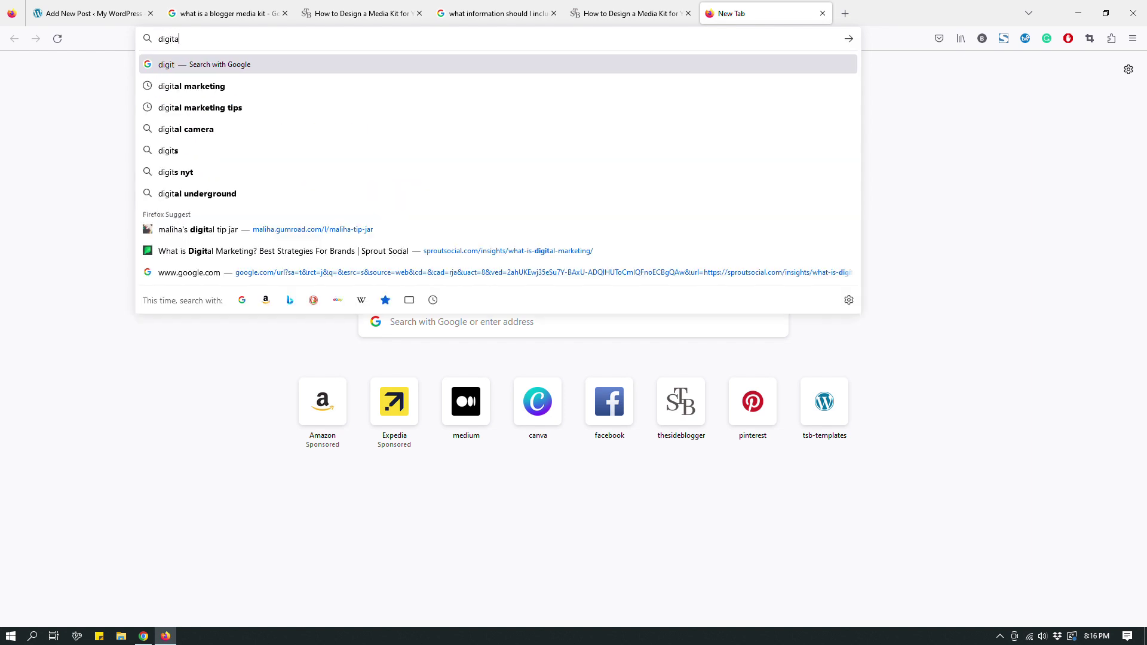
type("l marketing")
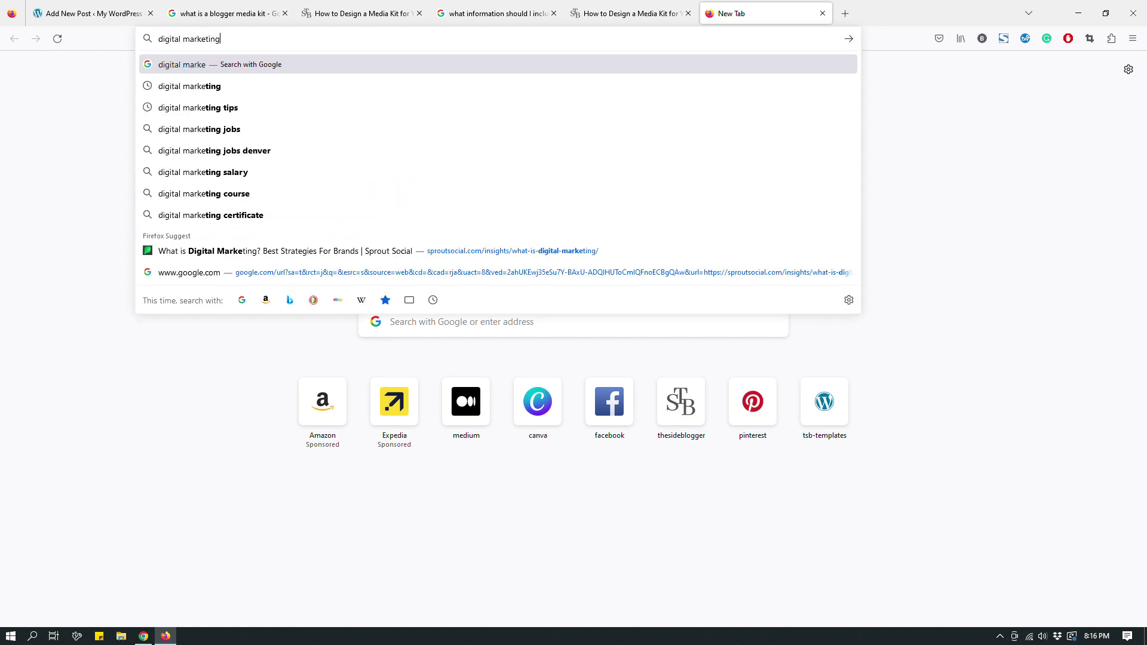
key("Return")
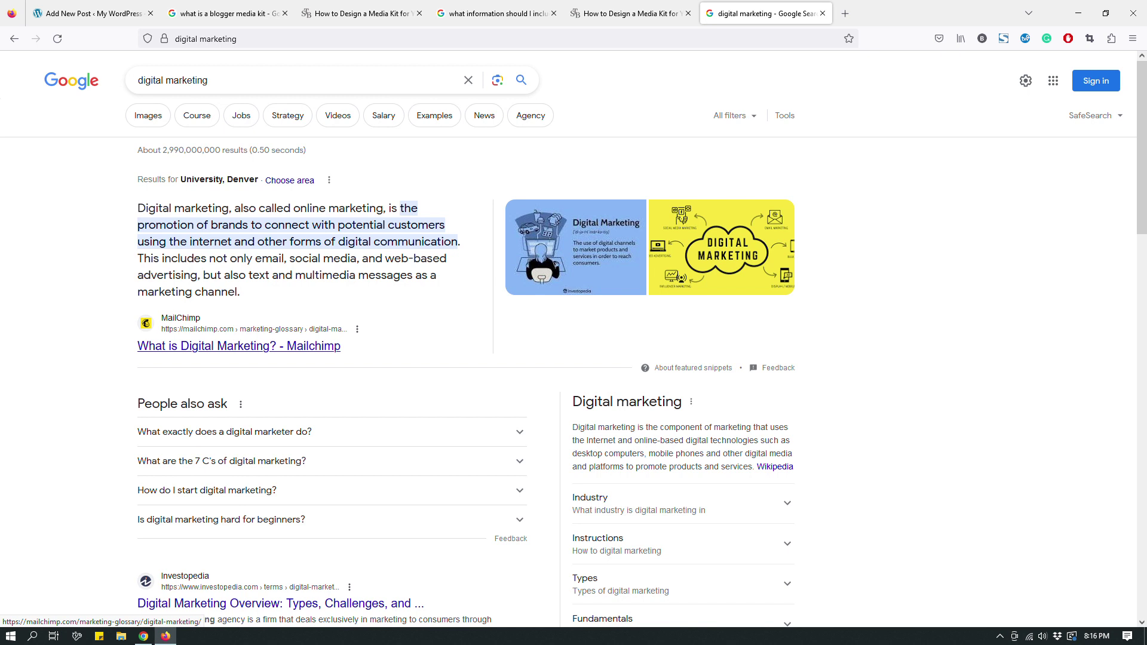
Step: Open the featured Mailchimp article in a new tab and find its "What is digital marketing?" section
right_click(306, 339)
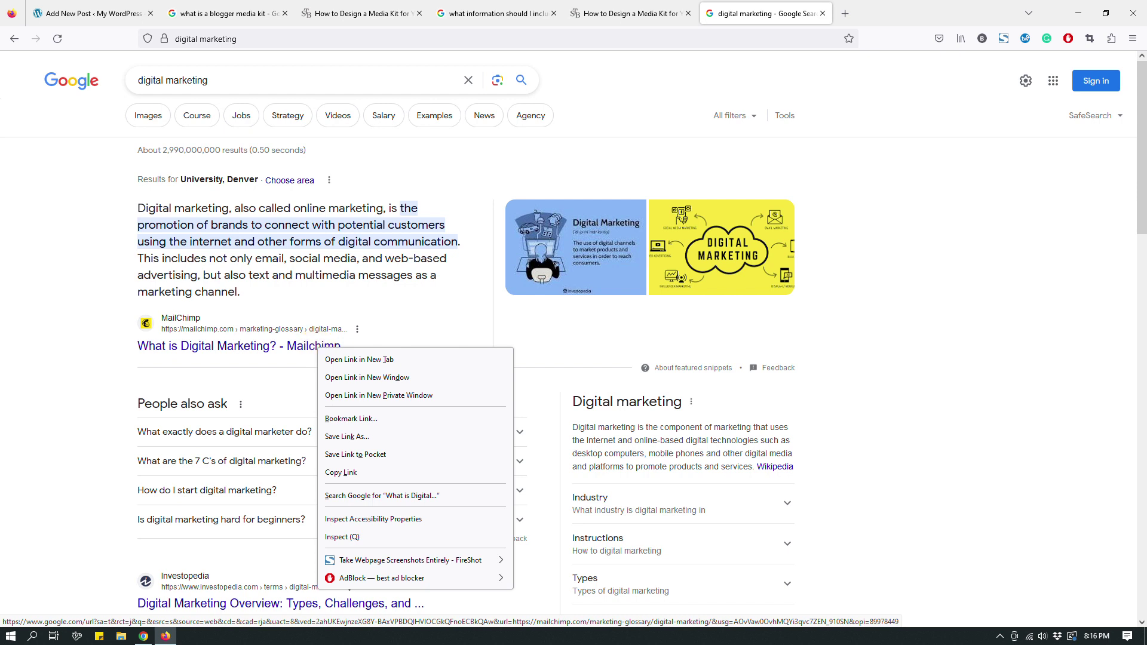
left_click(347, 352)
left_click(865, 13)
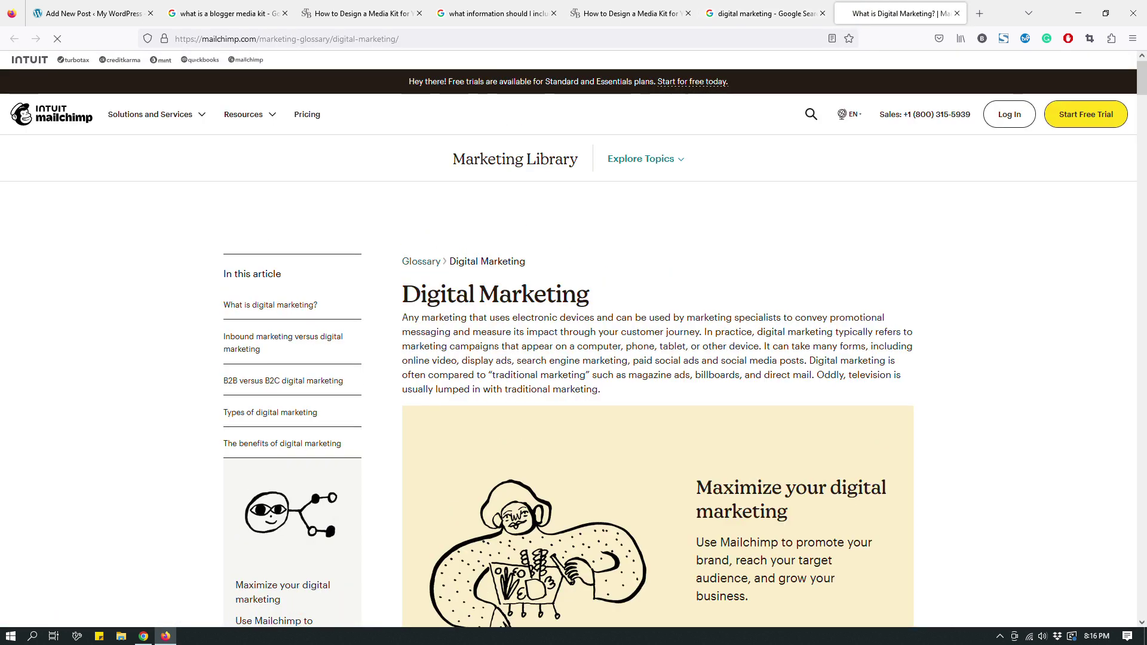
scroll(656, 382, "down", 5)
scroll(657, 382, "down", 6)
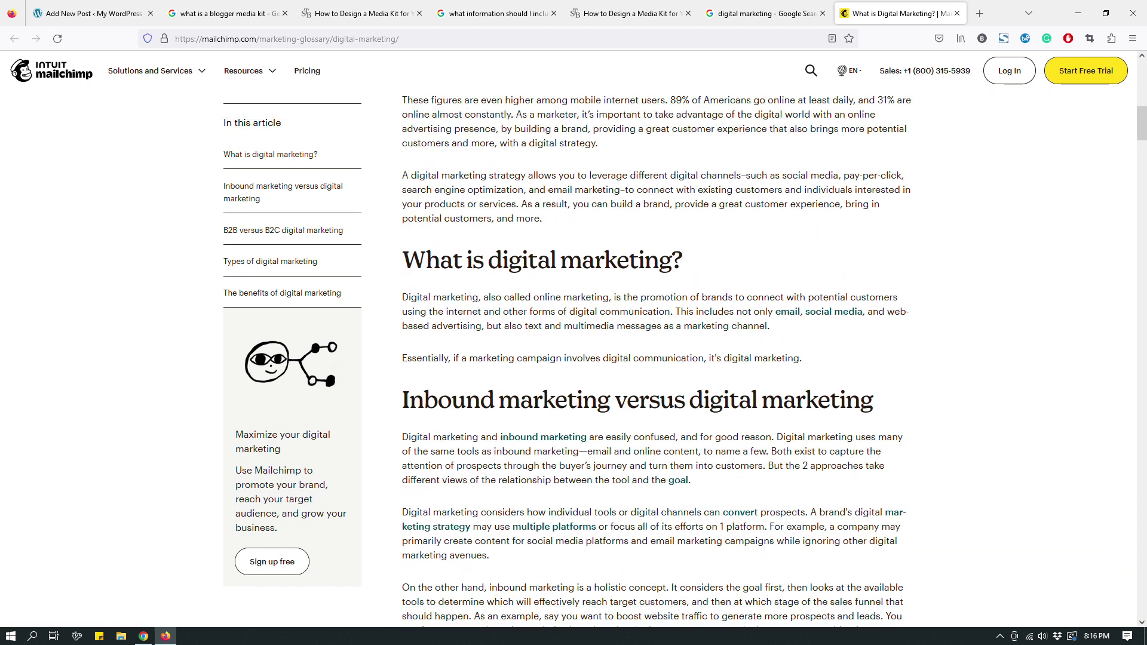
Step: Highlight Mailchimp's digital marketing definition and The Side Blogger's blogger media kit definition to compare how both answer directly below their headings
left_click_drag(402, 259, 703, 244)
left_click_drag(409, 296, 805, 322)
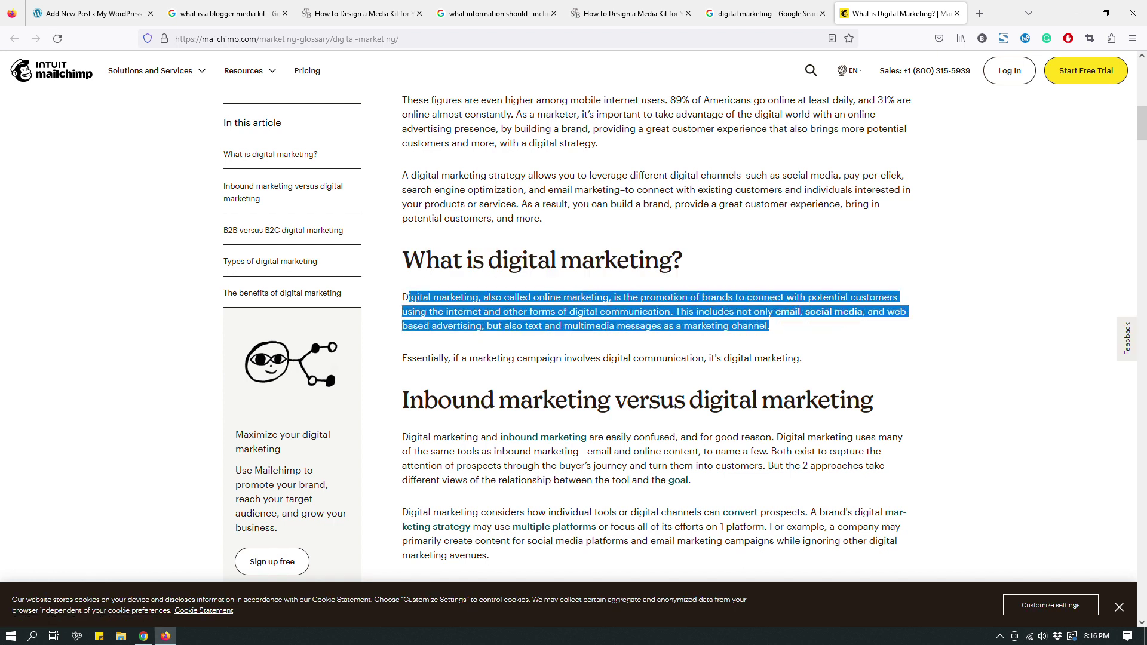
left_click(334, 14)
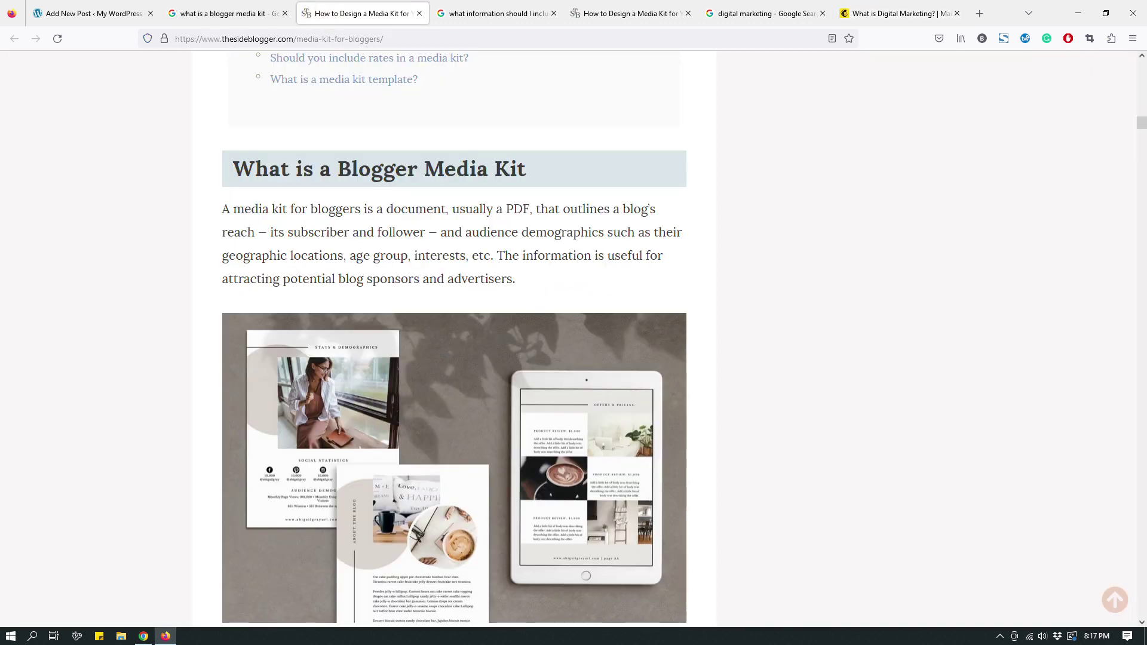
left_click_drag(525, 281, 213, 204)
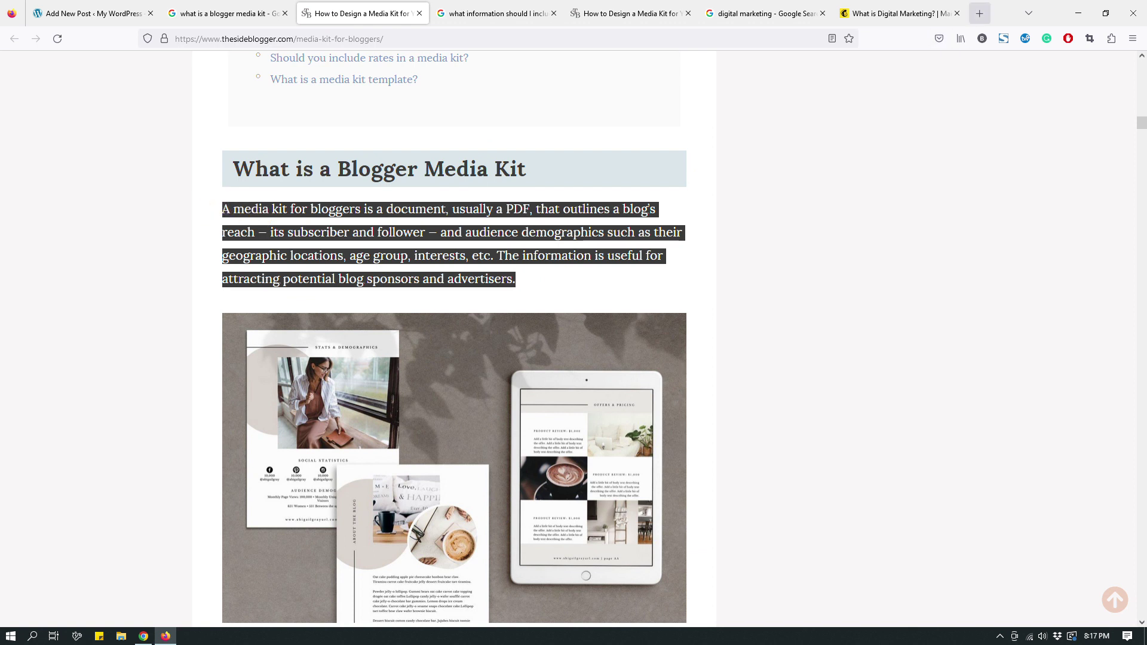
Step: Search Google in a new tab for "digital marketing tips" to bring up its featured snippet
left_click(980, 13)
left_click(367, 34)
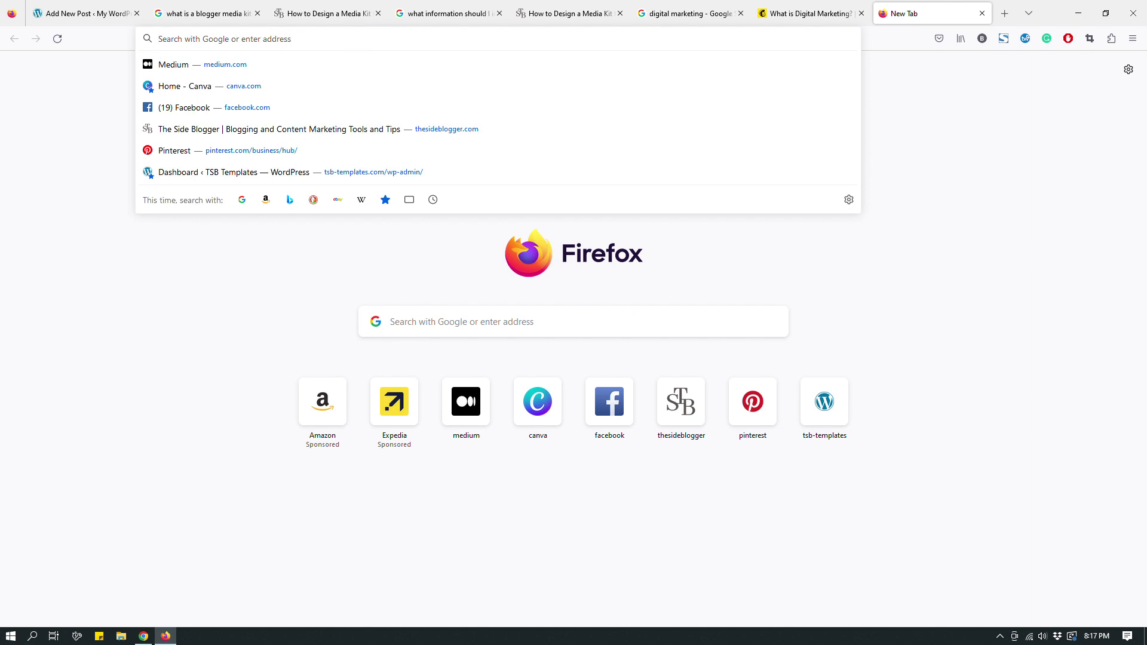
type("d")
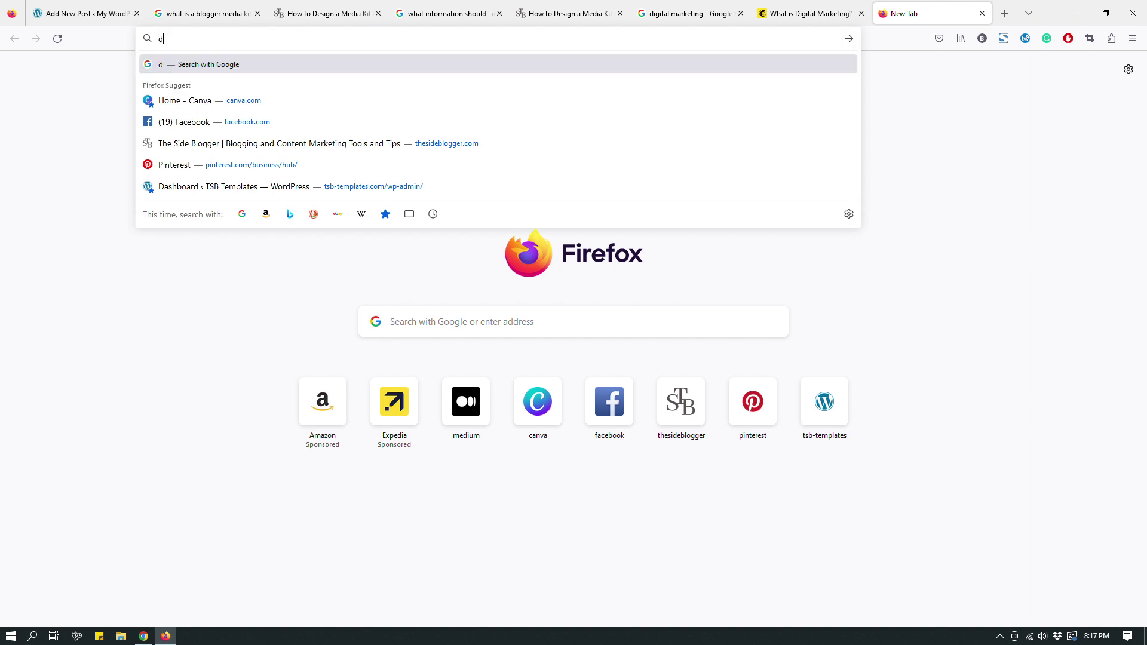
type("igital marketin")
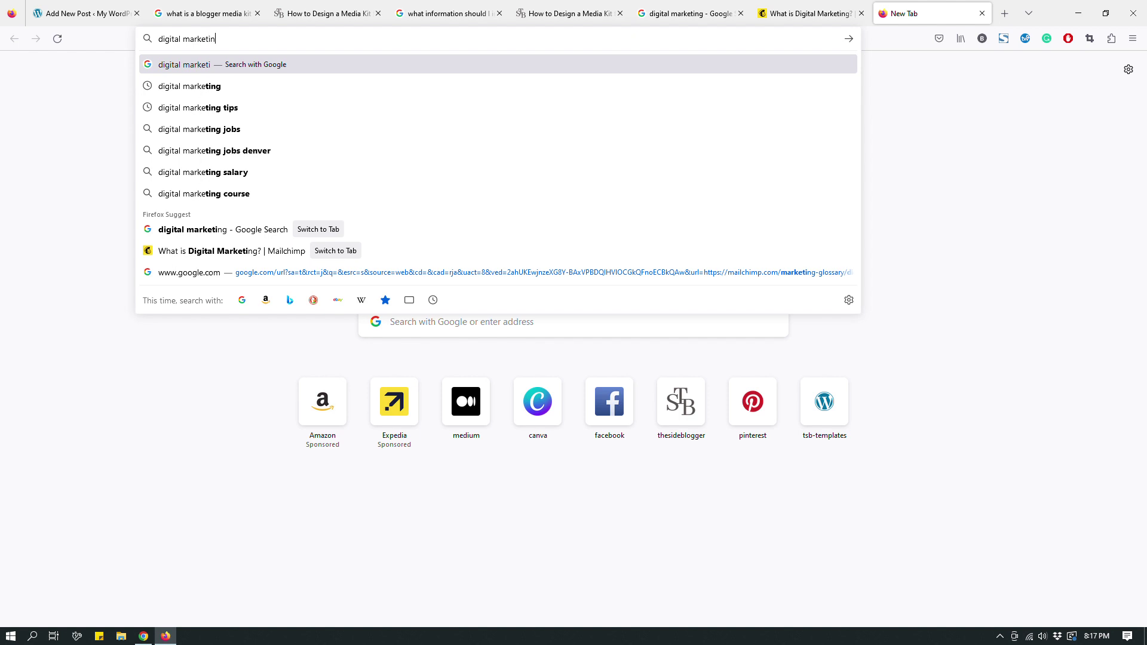
type("g tips")
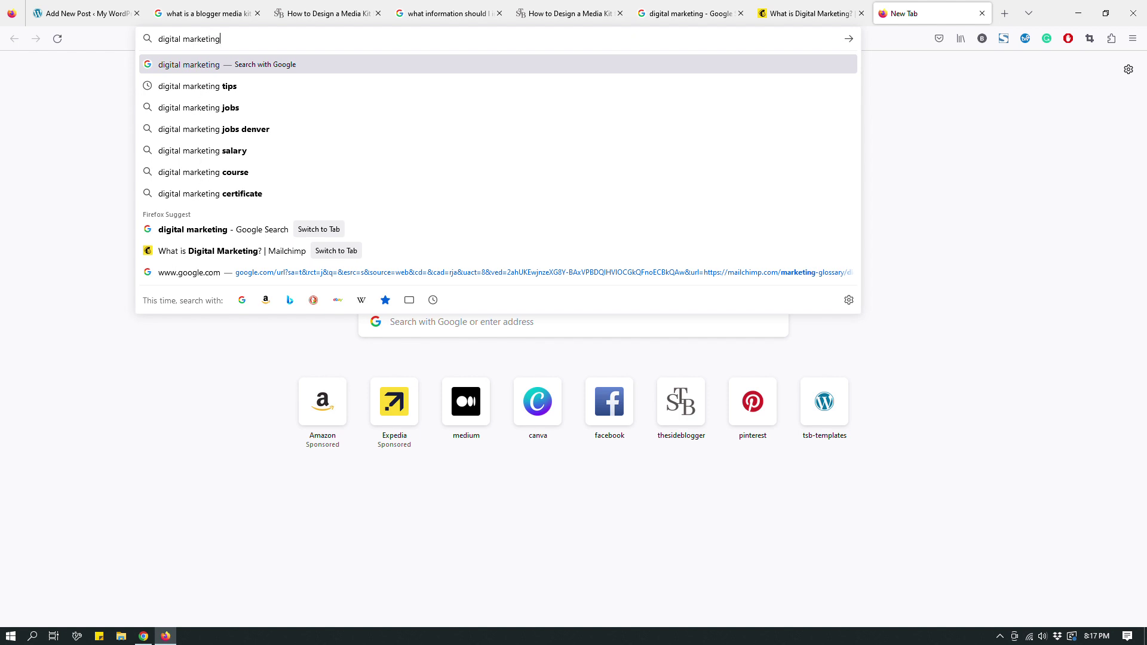
key("Return")
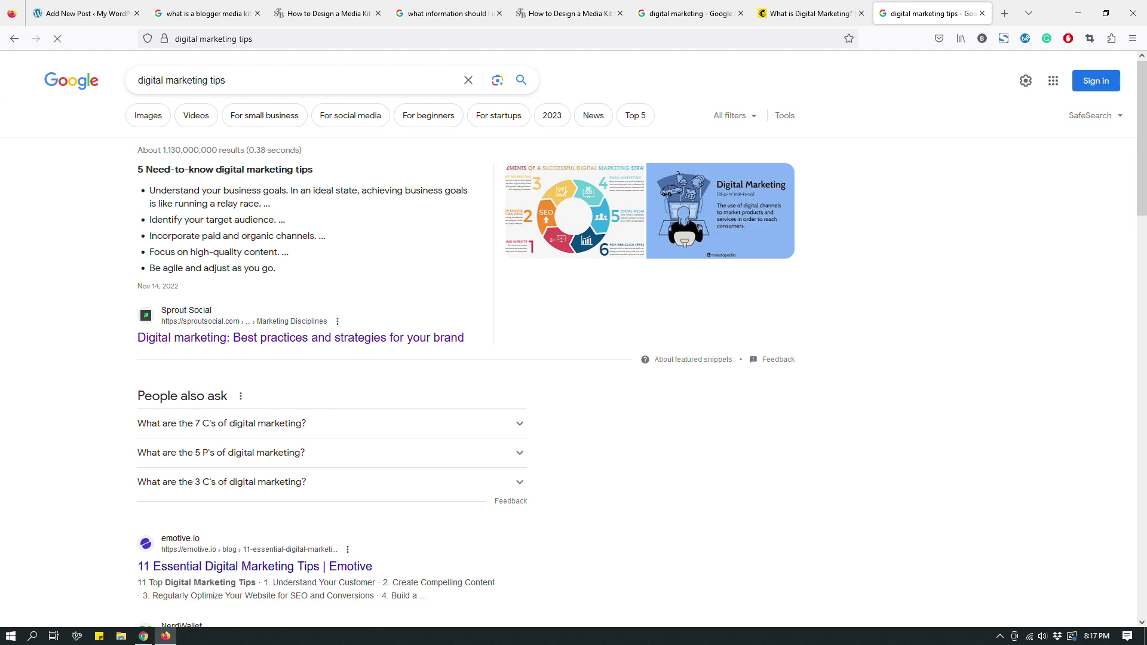
Step: Highlight the list snippet for "digital marketing tips" and the paragraph snippet for "digital marketing" to compare the two formats
left_click_drag(281, 268, 137, 170)
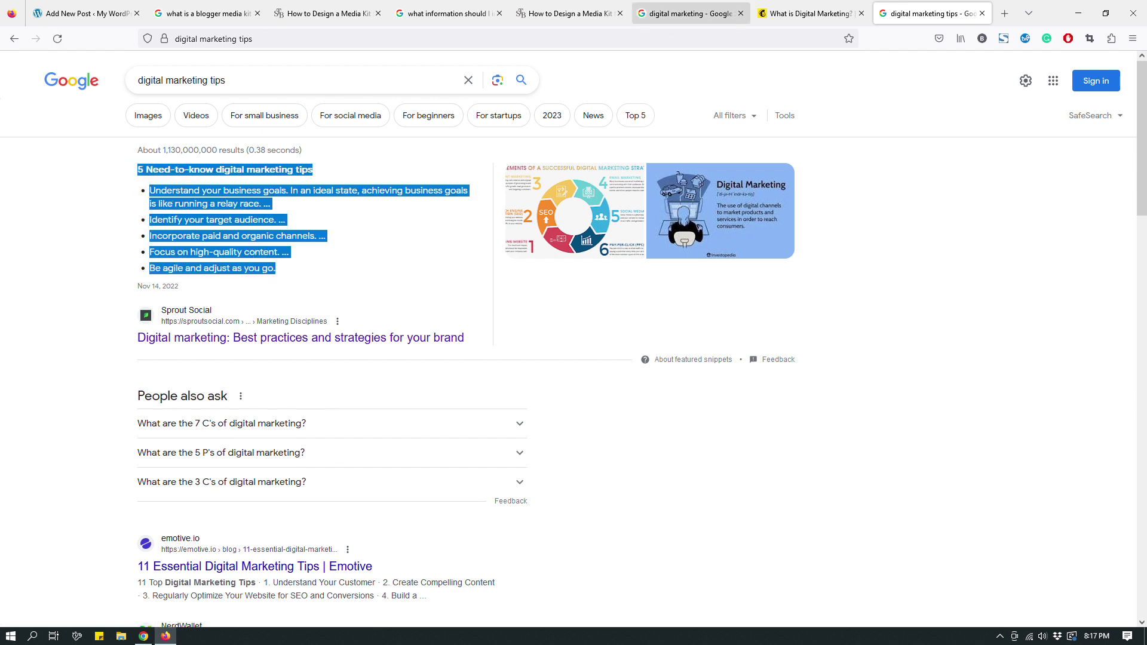
left_click(687, 13)
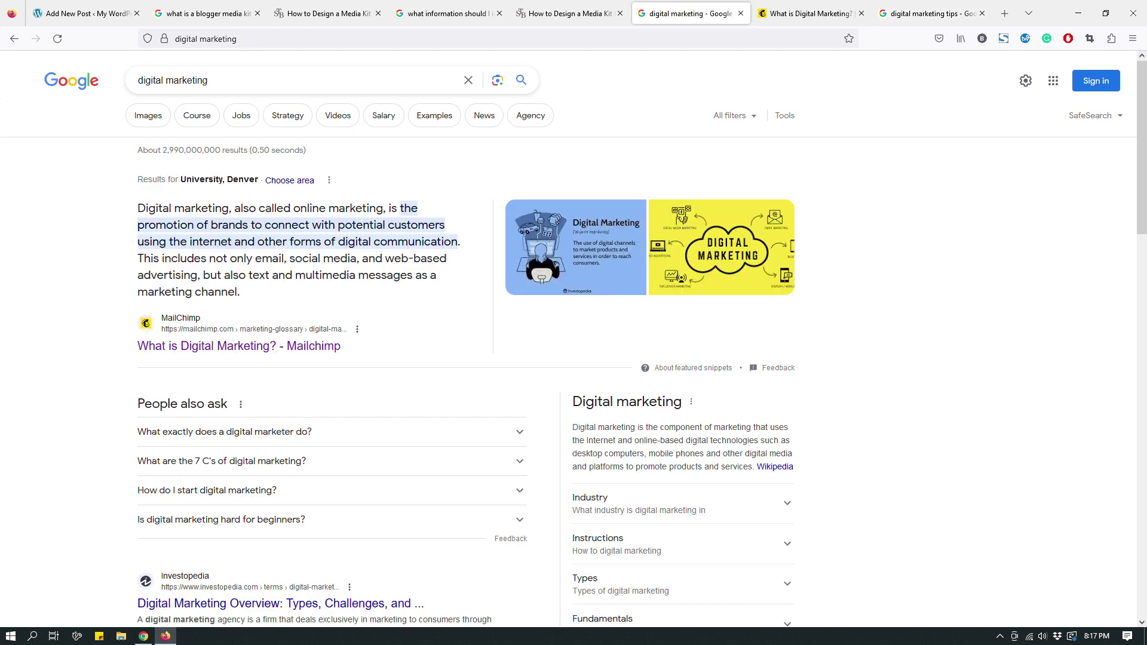
left_click_drag(239, 291, 138, 208)
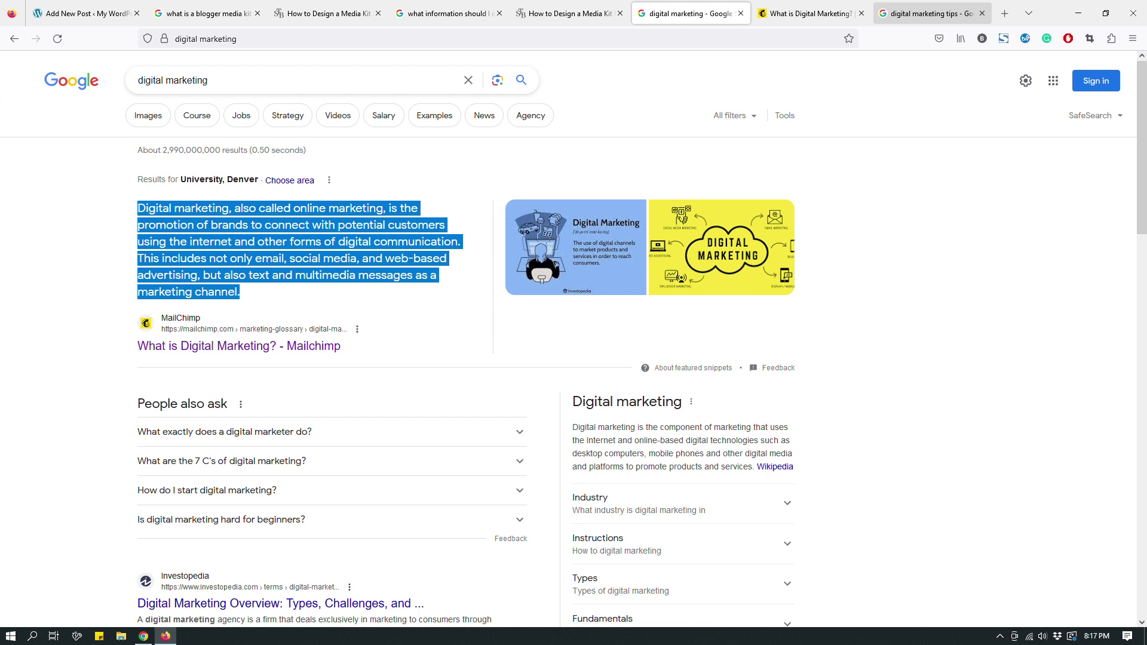
Step: Highlight the "digital marketing tips" list snippet and open its Sprout Social source article in a new tab
left_click(926, 13)
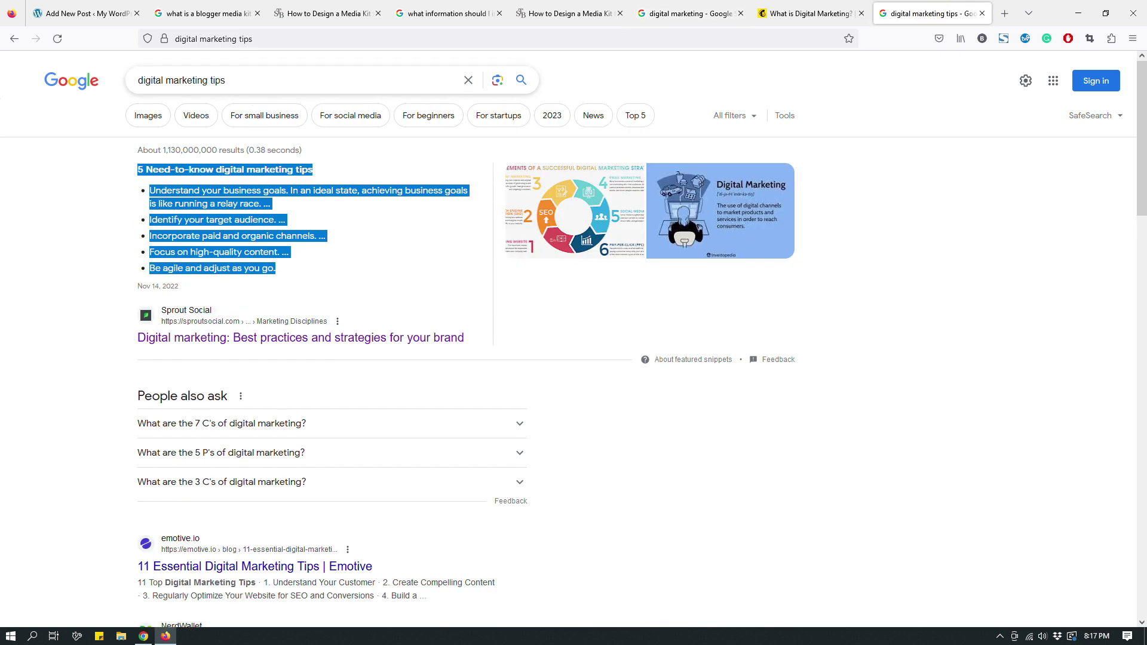
left_click_drag(287, 270, 111, 170)
right_click(292, 336)
left_click(335, 32)
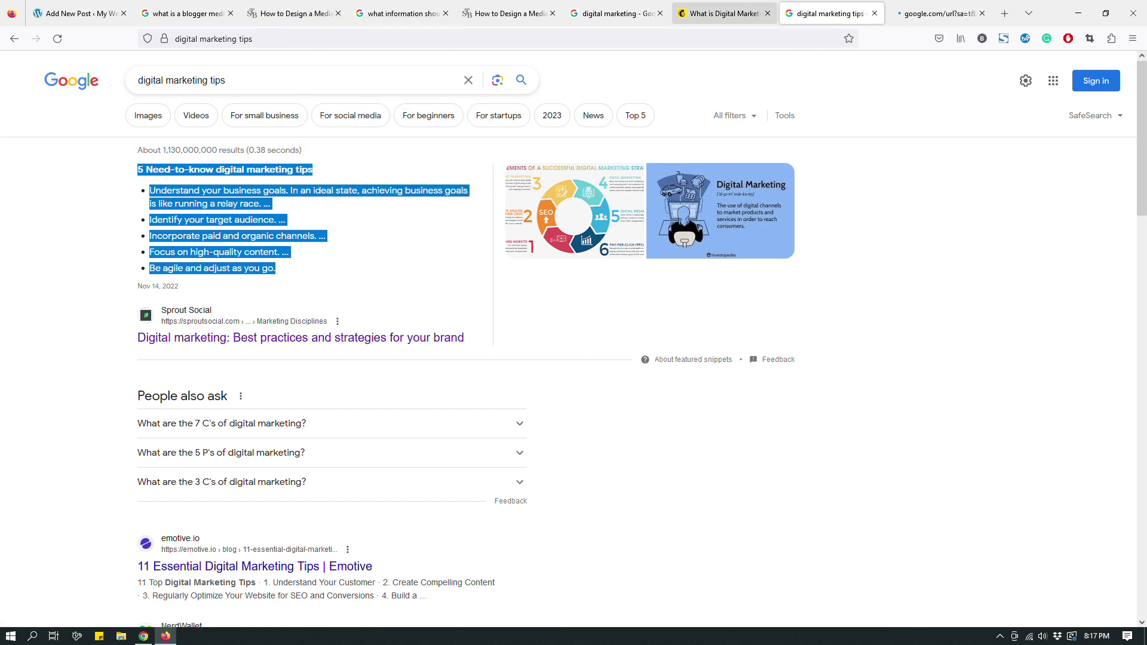
left_click(934, 13)
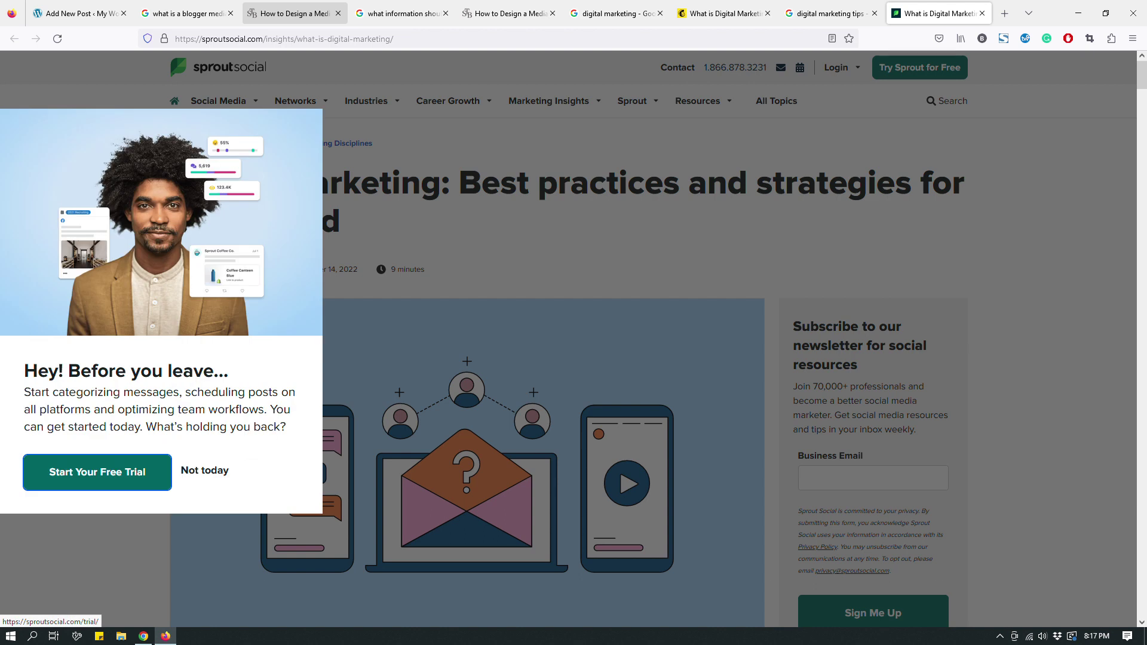
Step: Highlight the definition paragraph under "What is a Blogger Media Kit" in The Side Blogger's article
left_click(292, 14)
left_click(597, 286)
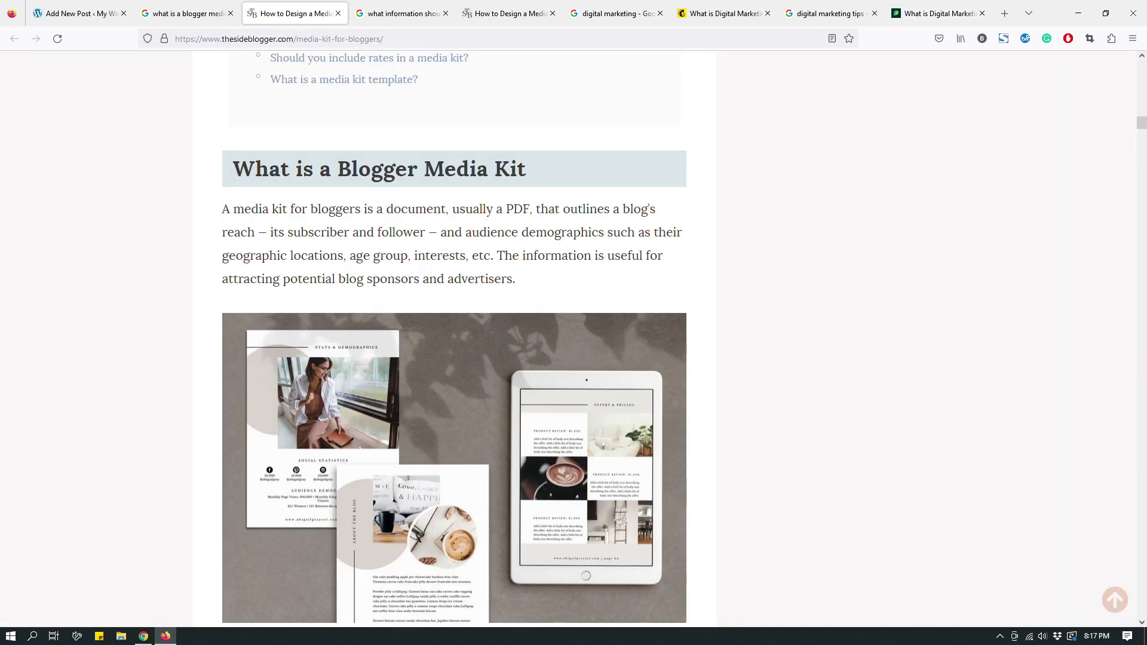
left_click_drag(233, 169, 528, 163)
left_click_drag(515, 279, 230, 169)
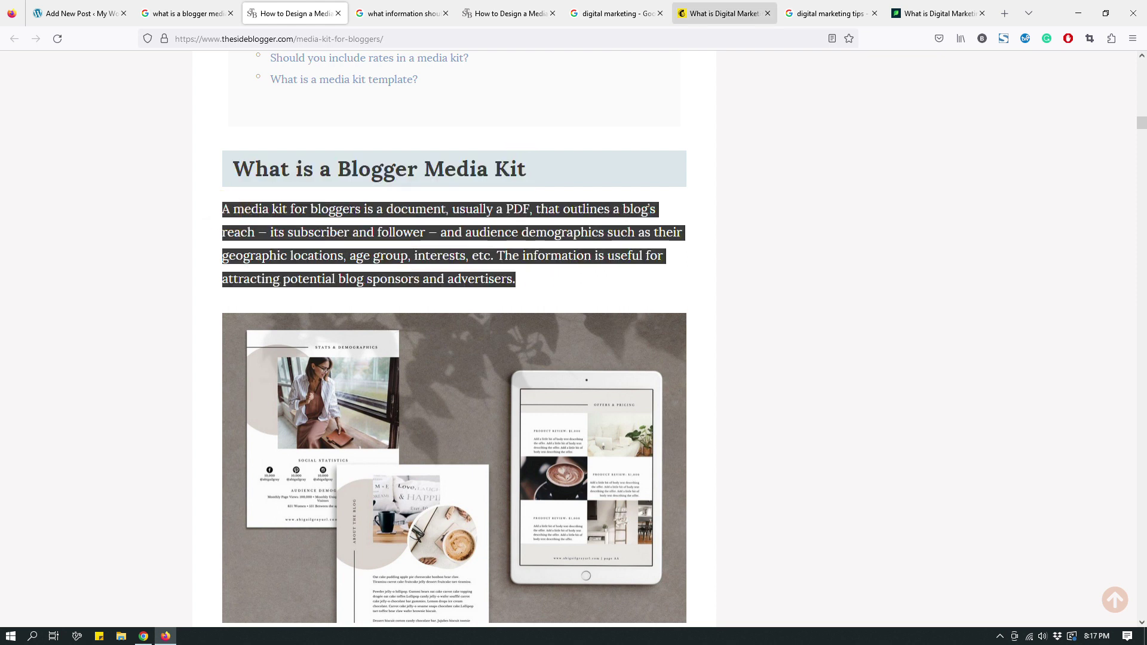
Step: Examine how Mailchimp's definition directly follows its "What is digital marketing?" heading
left_click(735, 13)
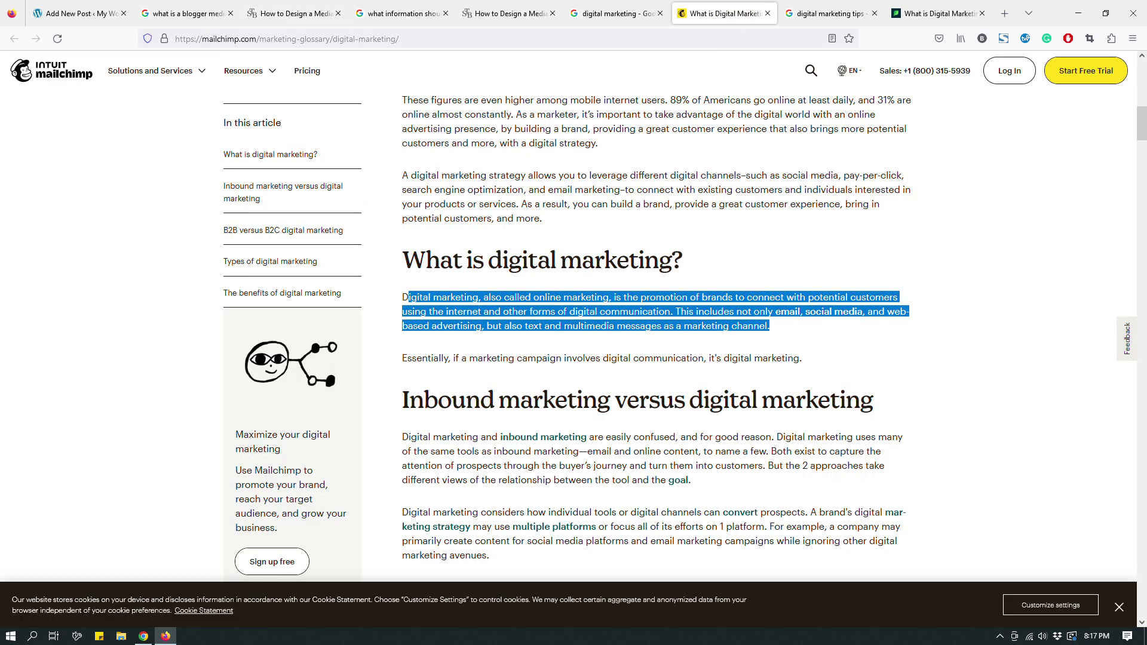
left_click(802, 338)
left_click_drag(687, 262, 772, 326)
left_click(399, 299)
left_click(882, 328)
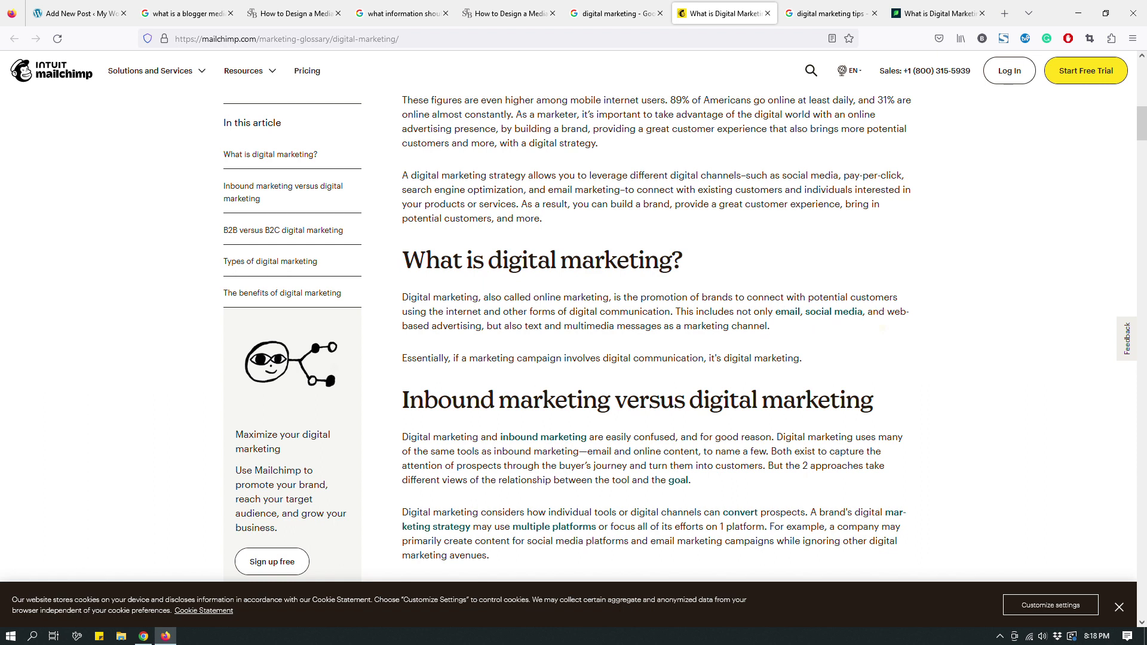
Step: Find the "Information to include in a blogger media kit" list in The Side Blogger's article and highlight all its items
left_click(827, 13)
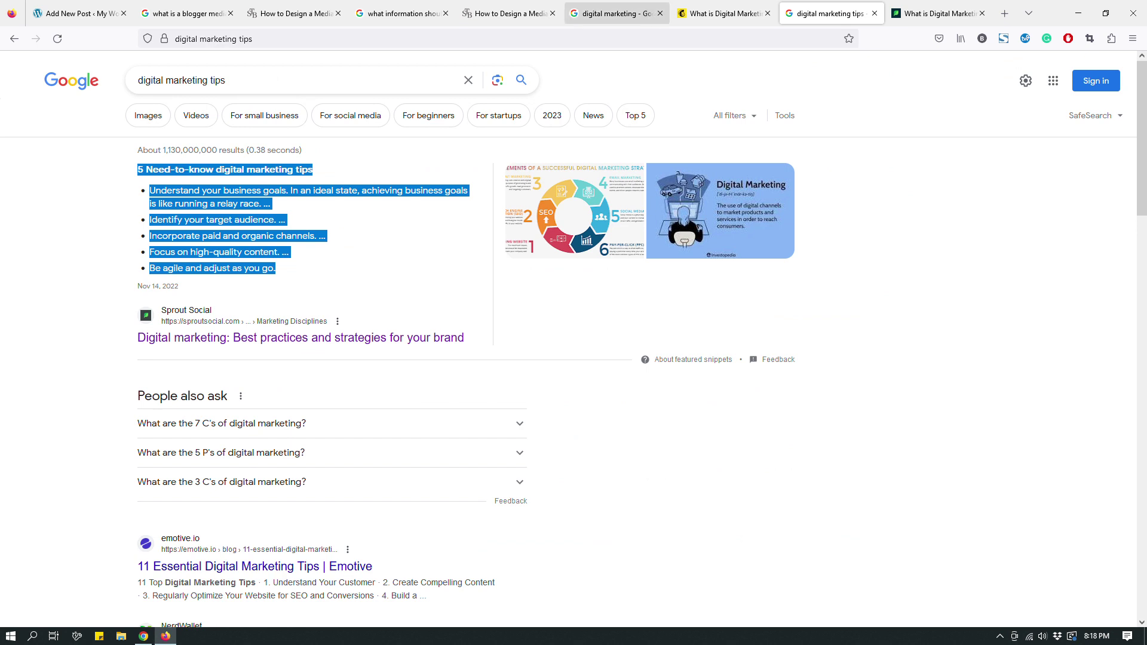
left_click(511, 13)
left_click(497, 462)
scroll(497, 461, "down", 5)
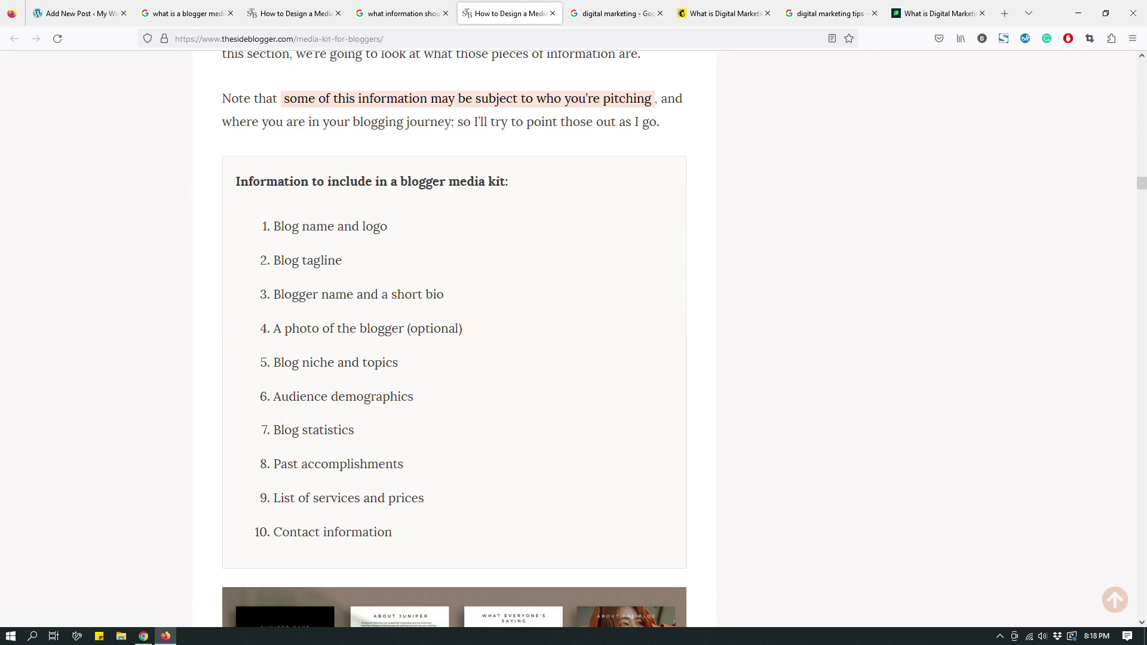
left_click_drag(392, 429, 249, 127)
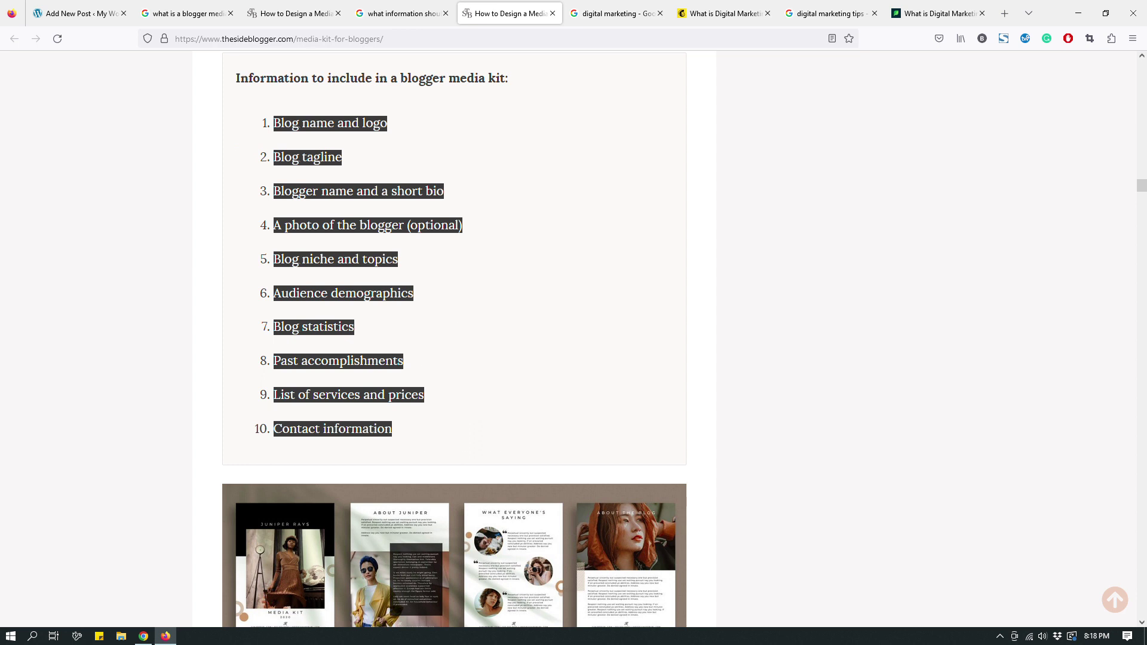
Step: Dismiss the free-trial pop-up on the Sprout Social article and recheck the "digital marketing tips" snippet, clearing its highlight
left_click(935, 13)
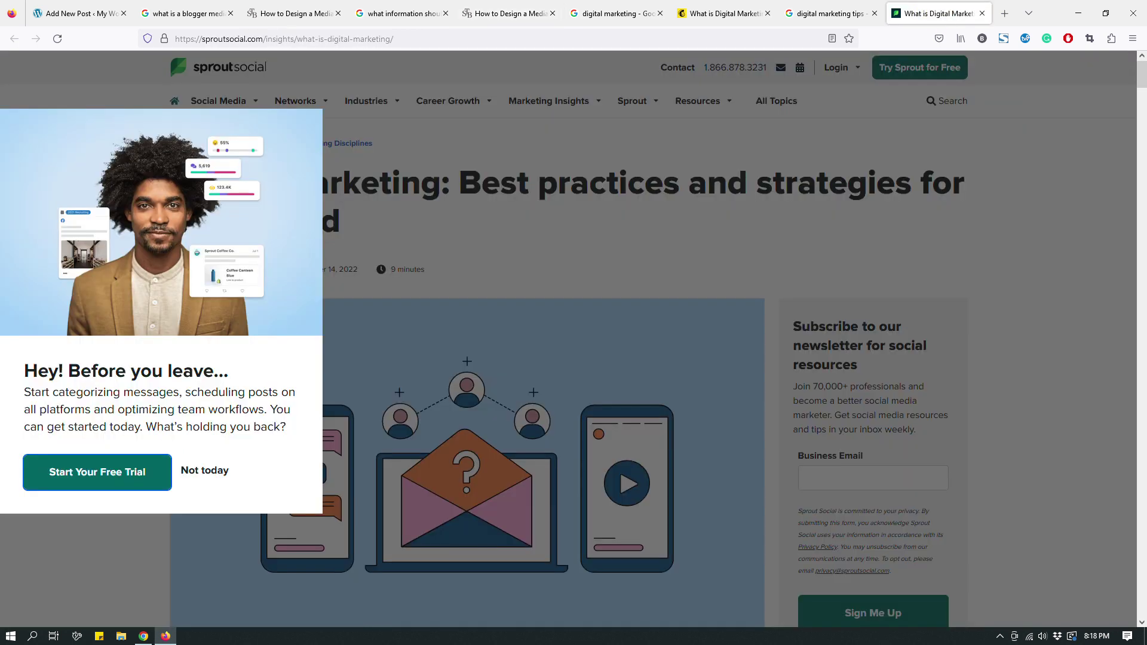
left_click(205, 471)
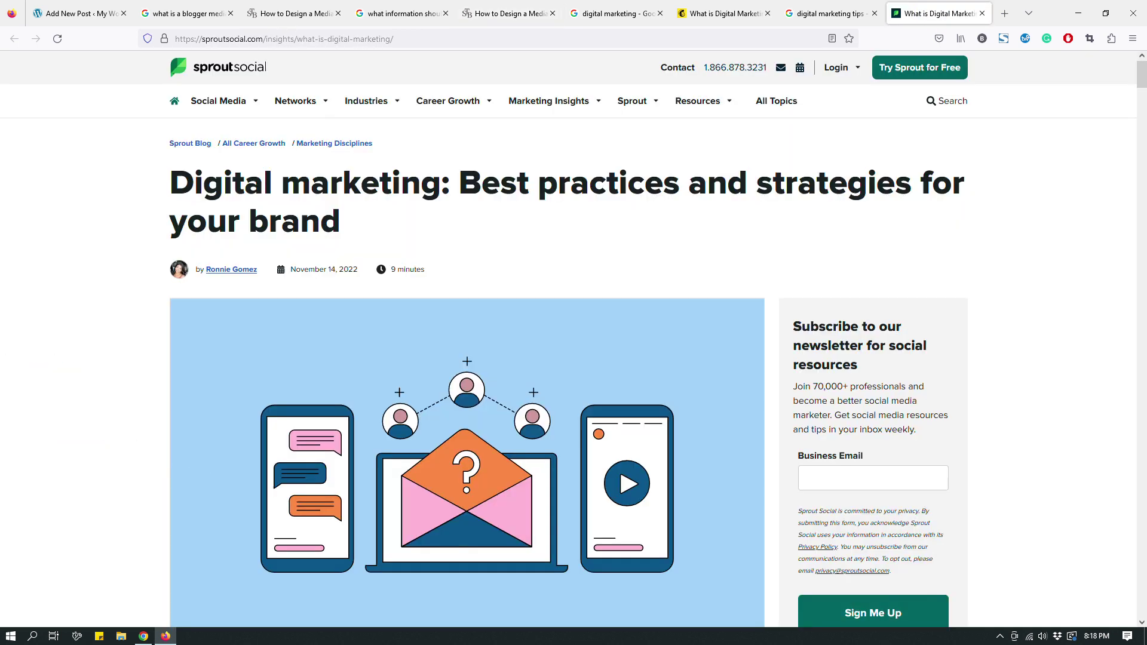
scroll(568, 358, "down", 7)
key("ctrl+shift+Tab")
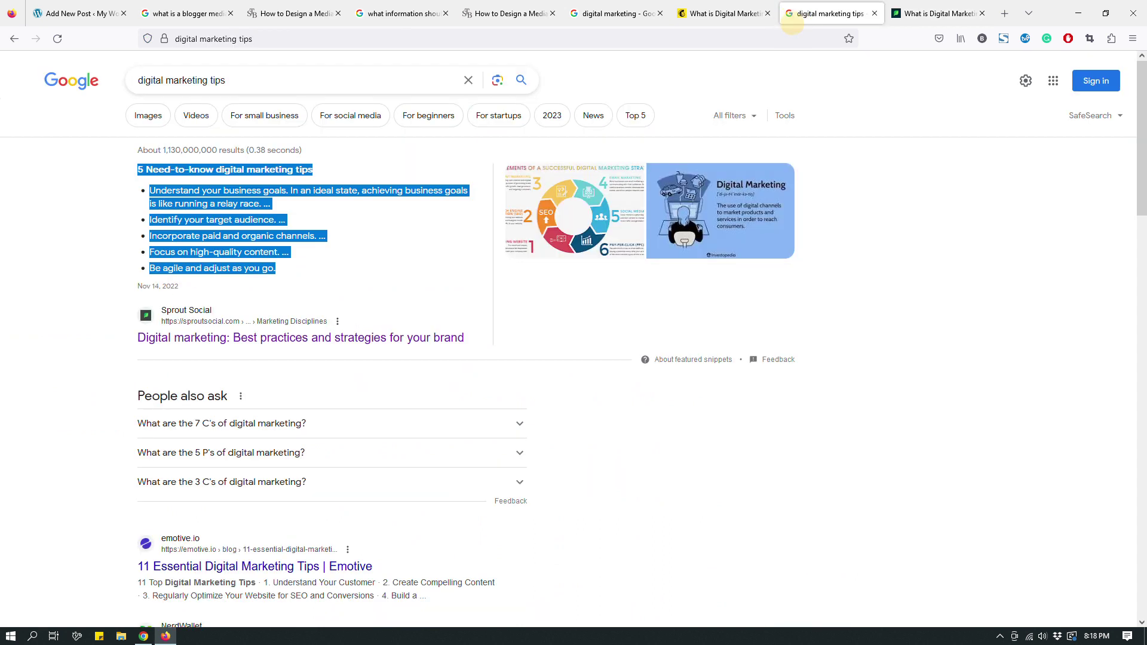
left_click(75, 199)
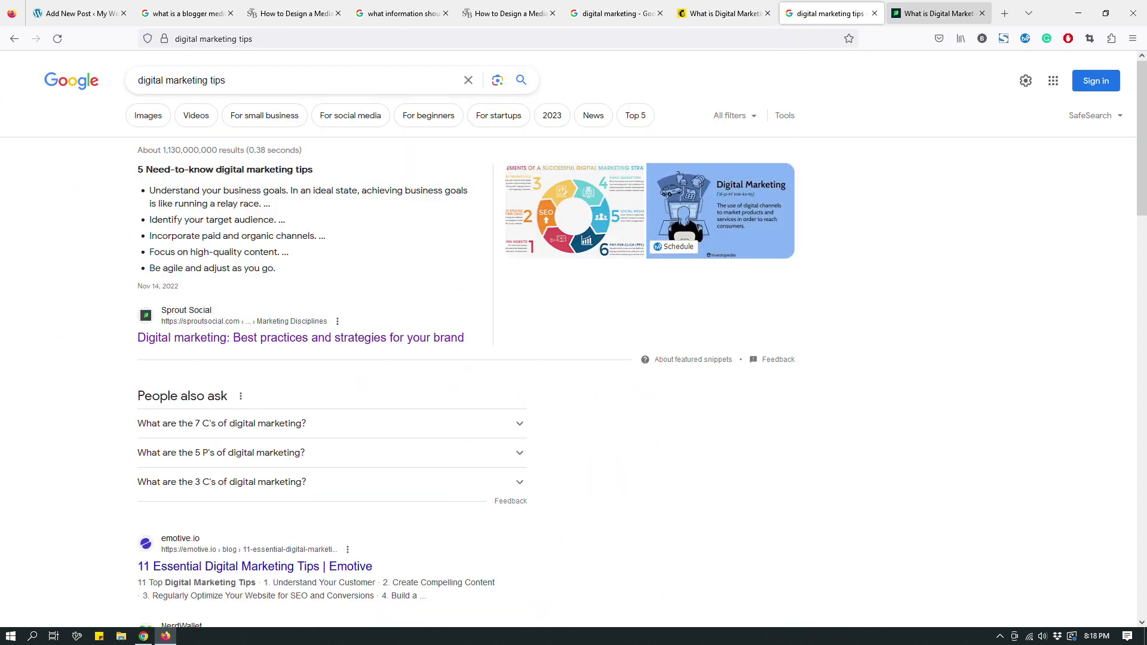
Step: Find the "5 Need-to-know digital marketing tips" section in the Sprout Social article and highlight its heading
key("ctrl+Tab")
scroll(567, 358, "down", 5)
scroll(567, 358, "down", 10)
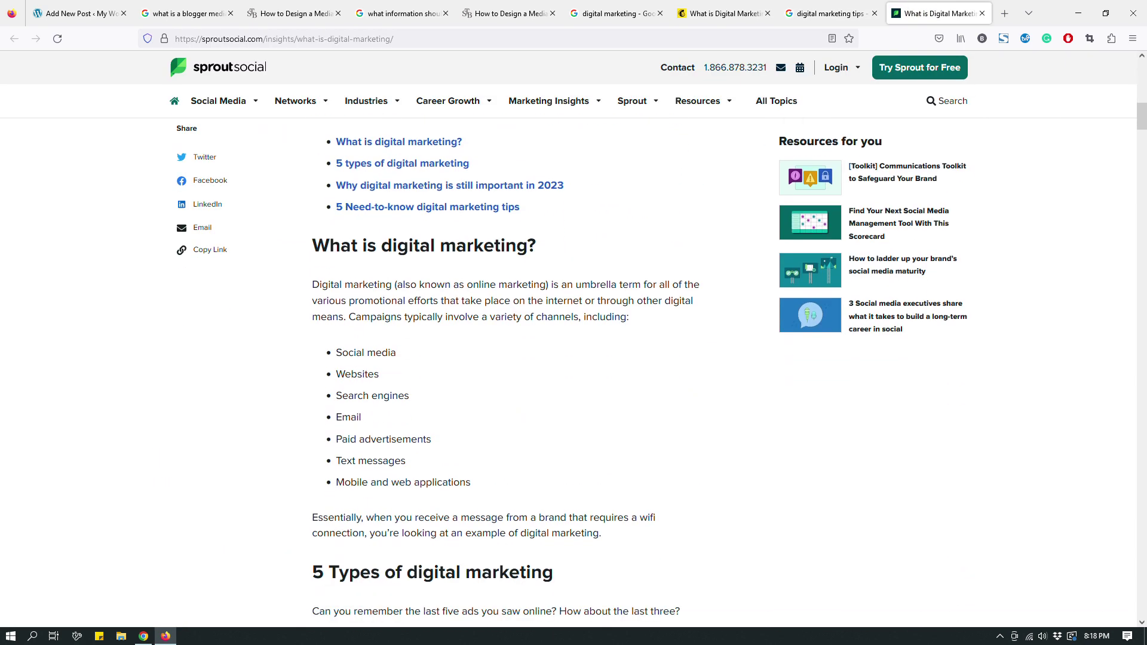
scroll(508, 371, "down", 15)
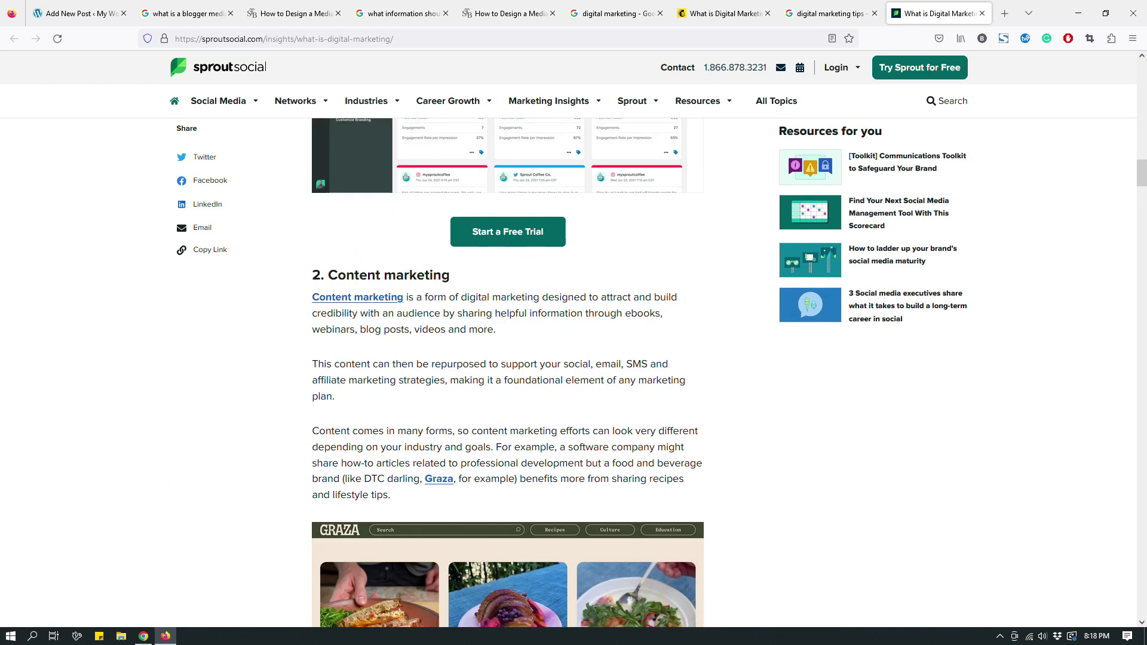
scroll(508, 371, "down", 15)
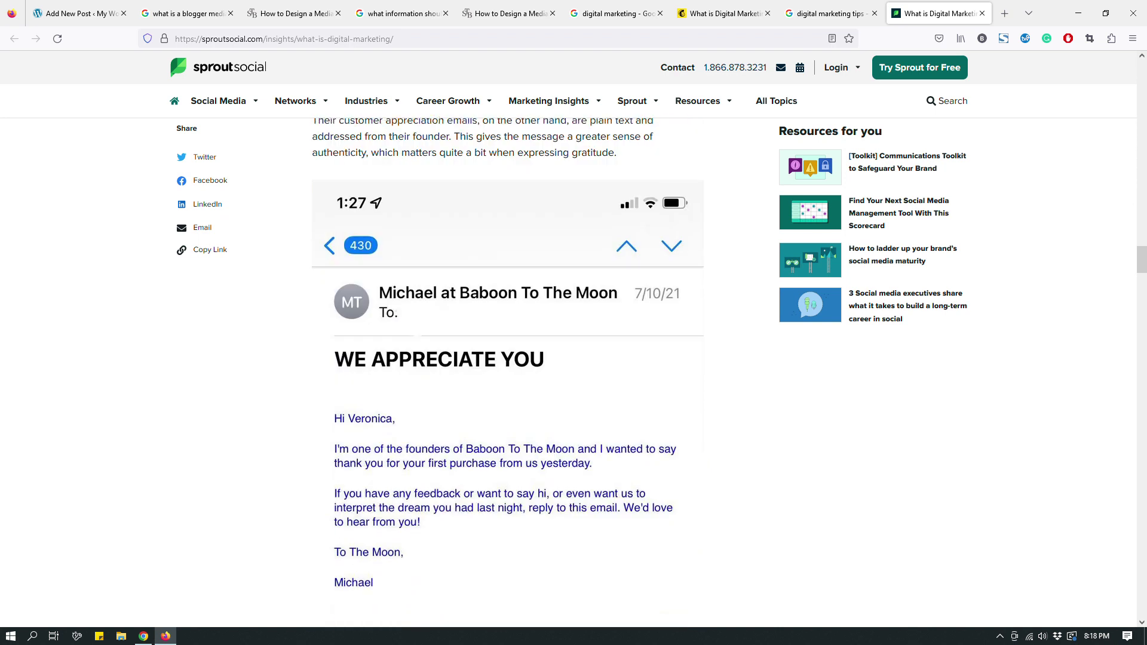
scroll(507, 370, "down", 15)
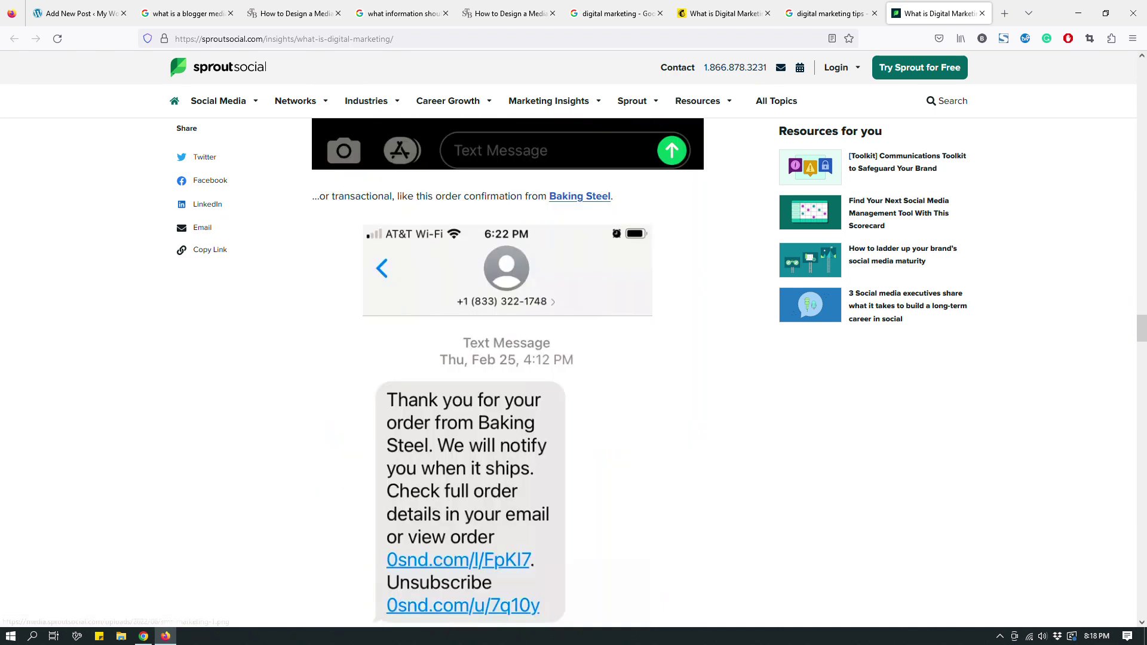
scroll(508, 370, "down", 7)
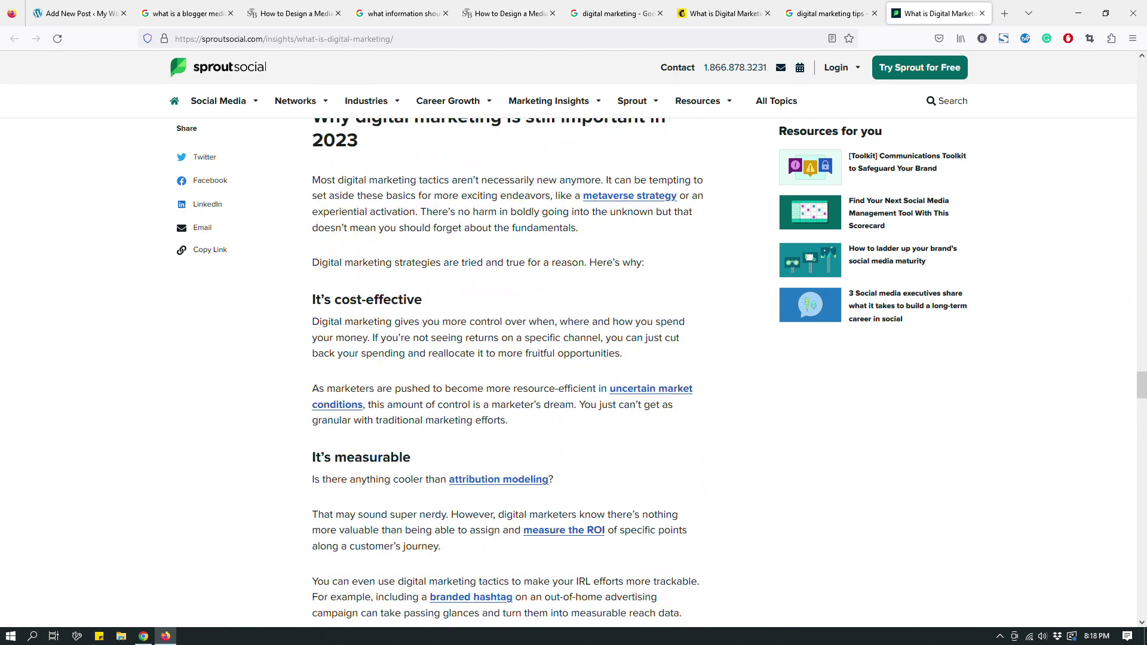
scroll(508, 370, "up", 4)
scroll(508, 370, "down", 20)
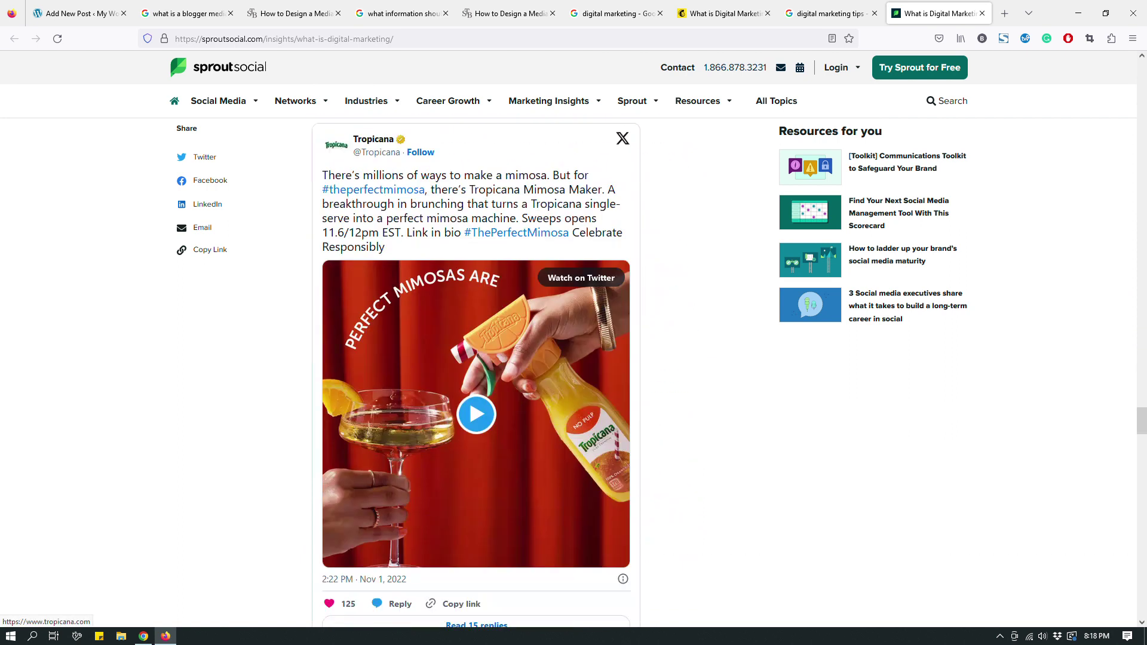
scroll(507, 370, "down", 3)
scroll(508, 370, "up", 2)
left_click_drag(312, 321, 642, 324)
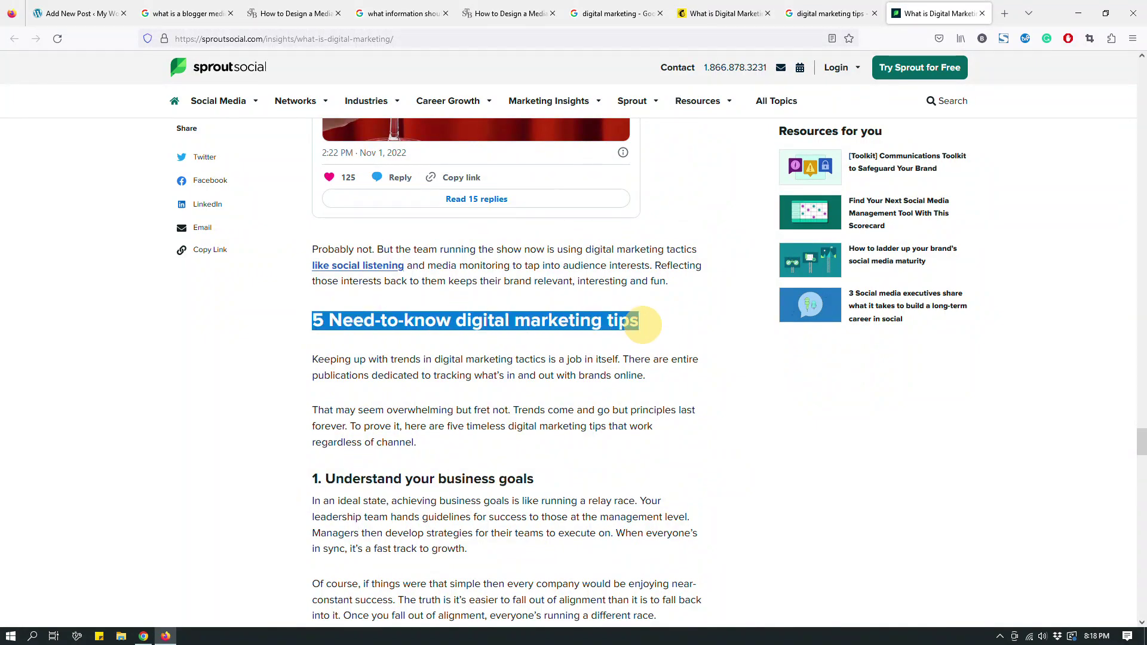
Step: Compare the snippet's title and list with the Sprout Social article, highlighting the snippet title and the "1. Understand your business goals" subheading
left_click(828, 13)
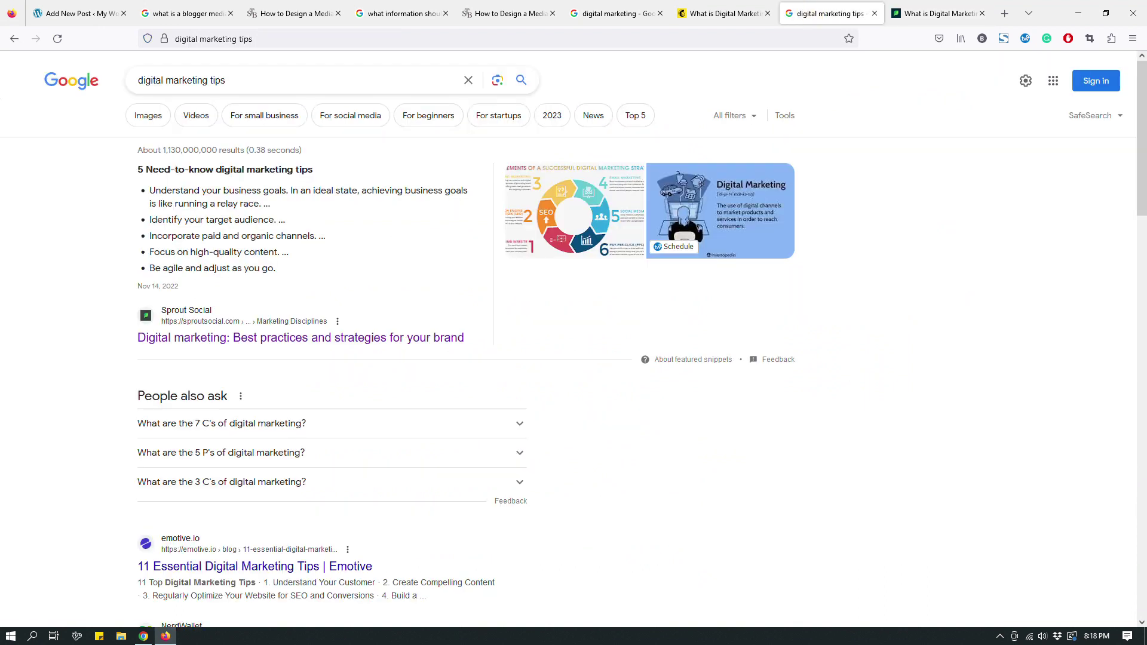
left_click_drag(261, 172, 323, 174)
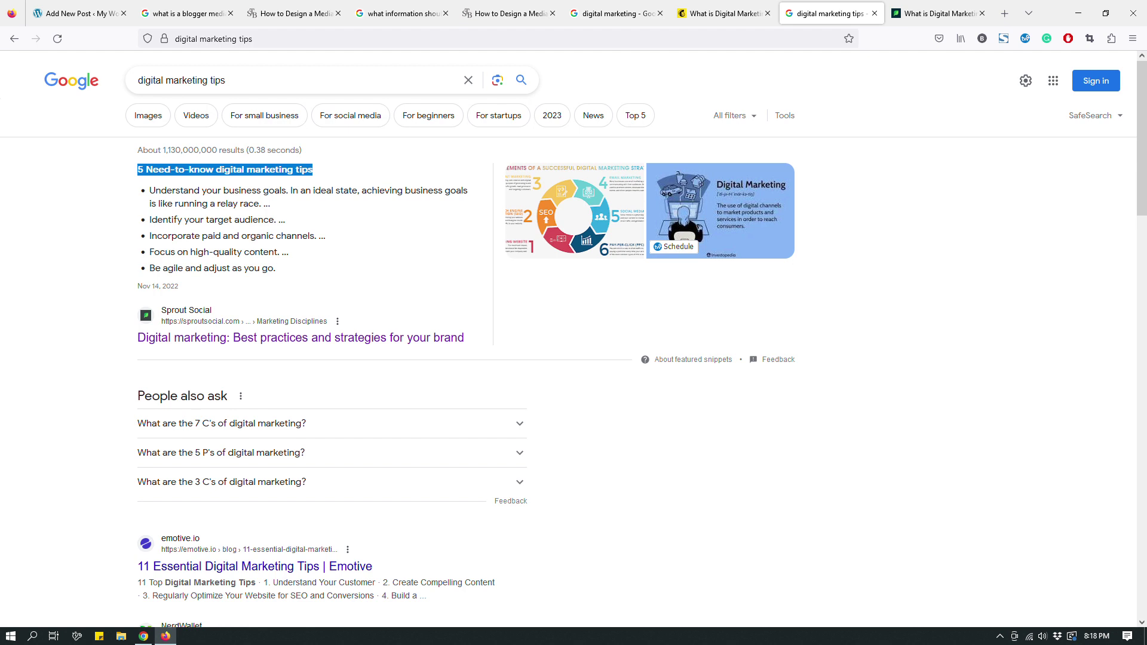
key("ctrl+Tab")
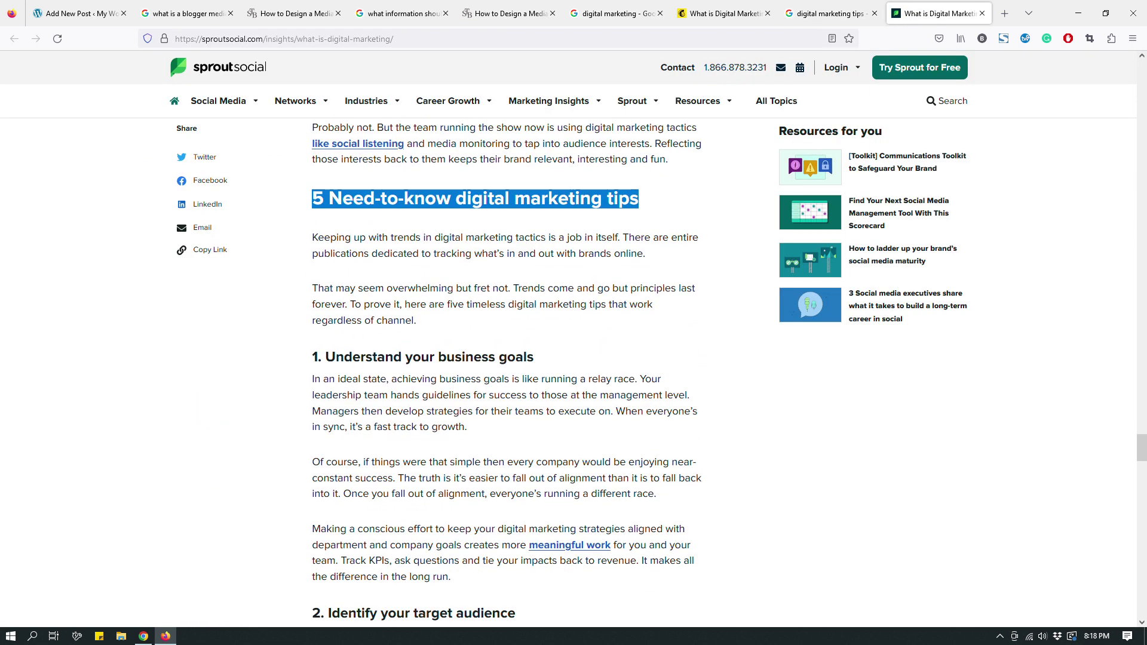
left_click_drag(312, 356, 535, 357)
Step: Highlight The Side Blogger's media kit information list again to compare its plain numbered format with Sprout Social's subheadings
left_click(485, 14)
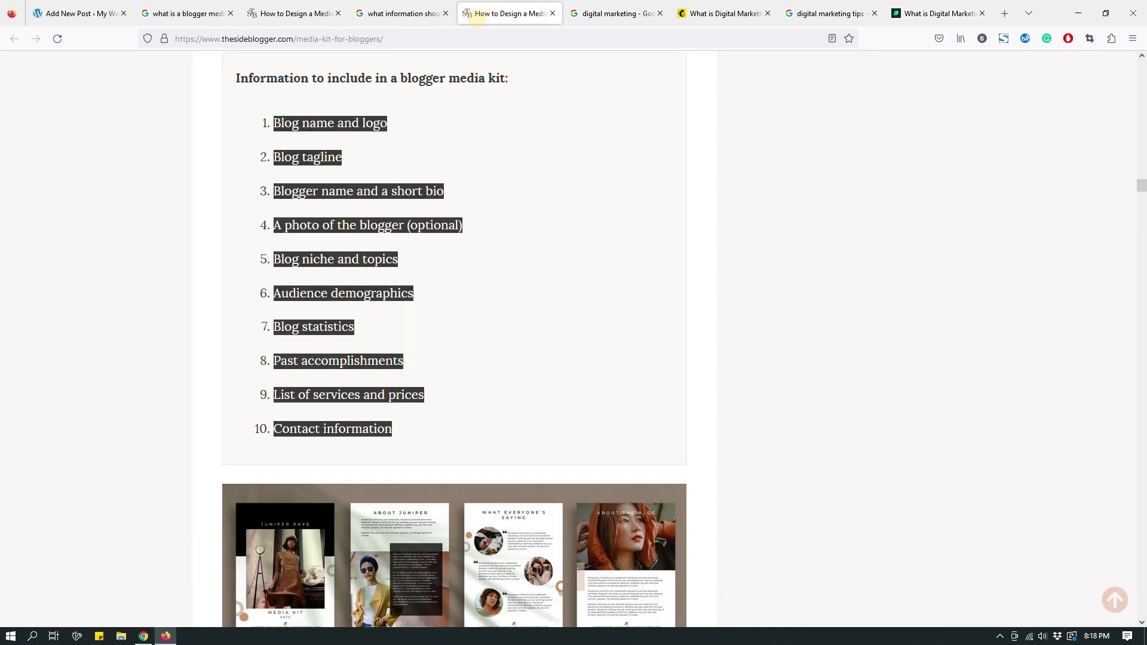
left_click(518, 388)
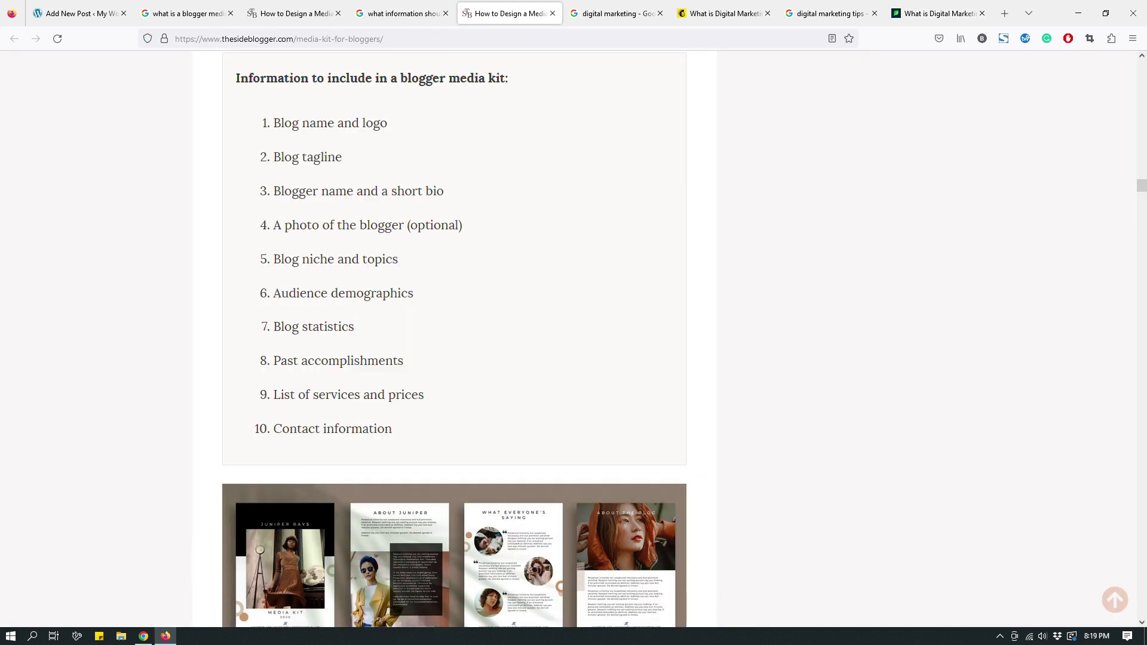
left_click_drag(394, 428, 273, 107)
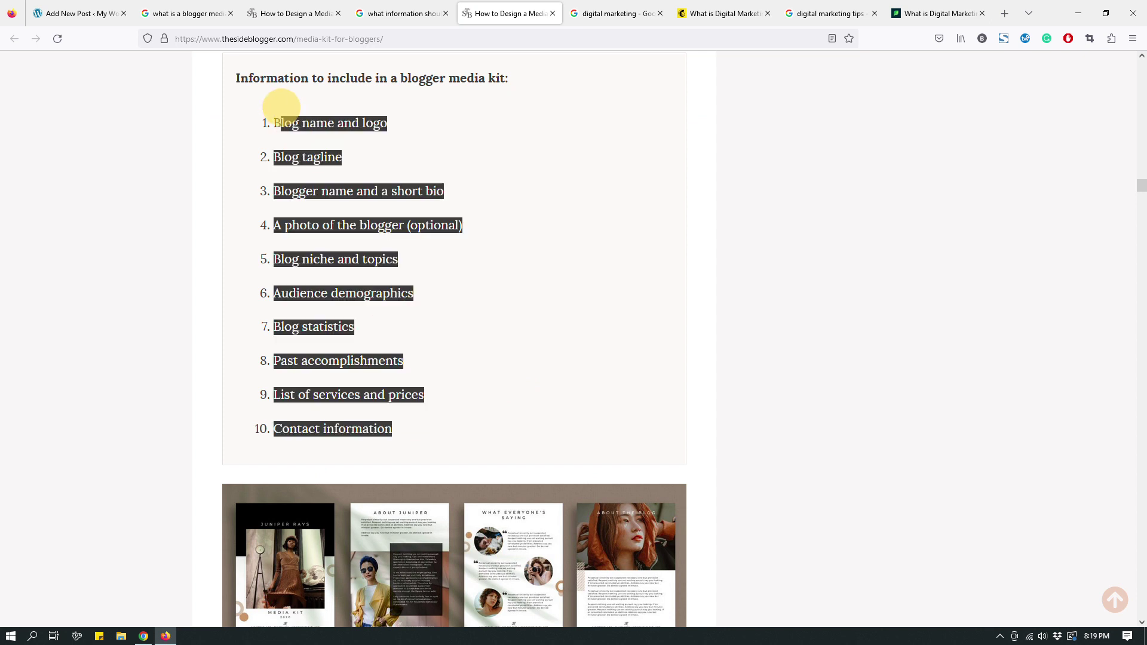
left_click_drag(401, 427, 263, 120)
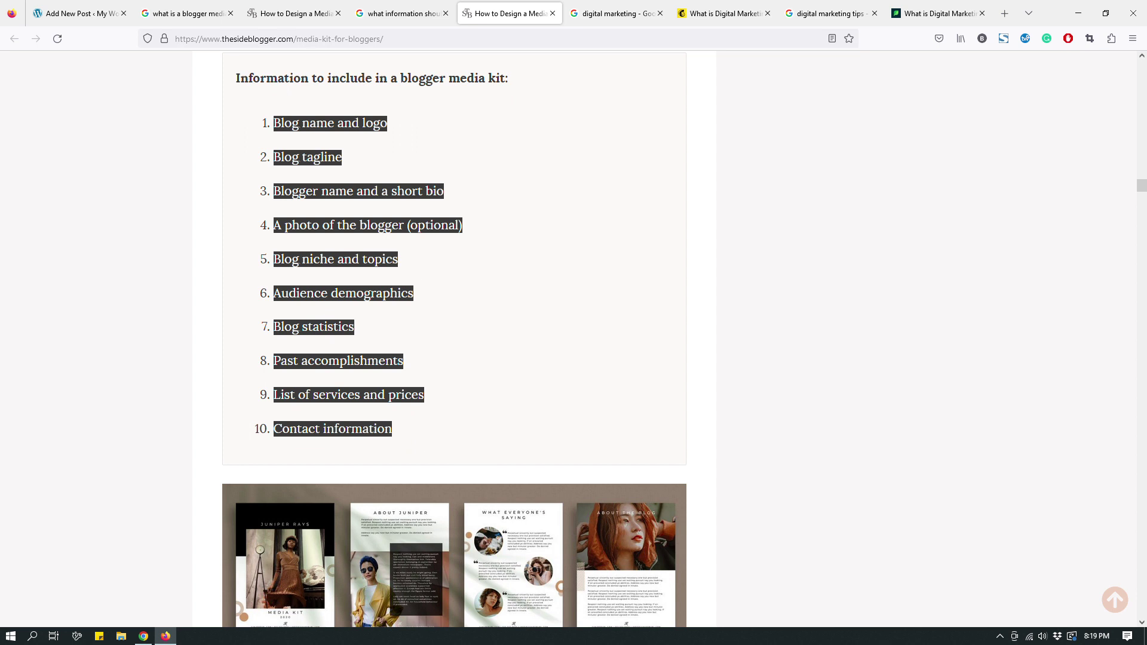
Step: Examine the numbered subheadings under Sprout Social's "5 Need-to-know digital marketing tips" heading
key("ctrl+9")
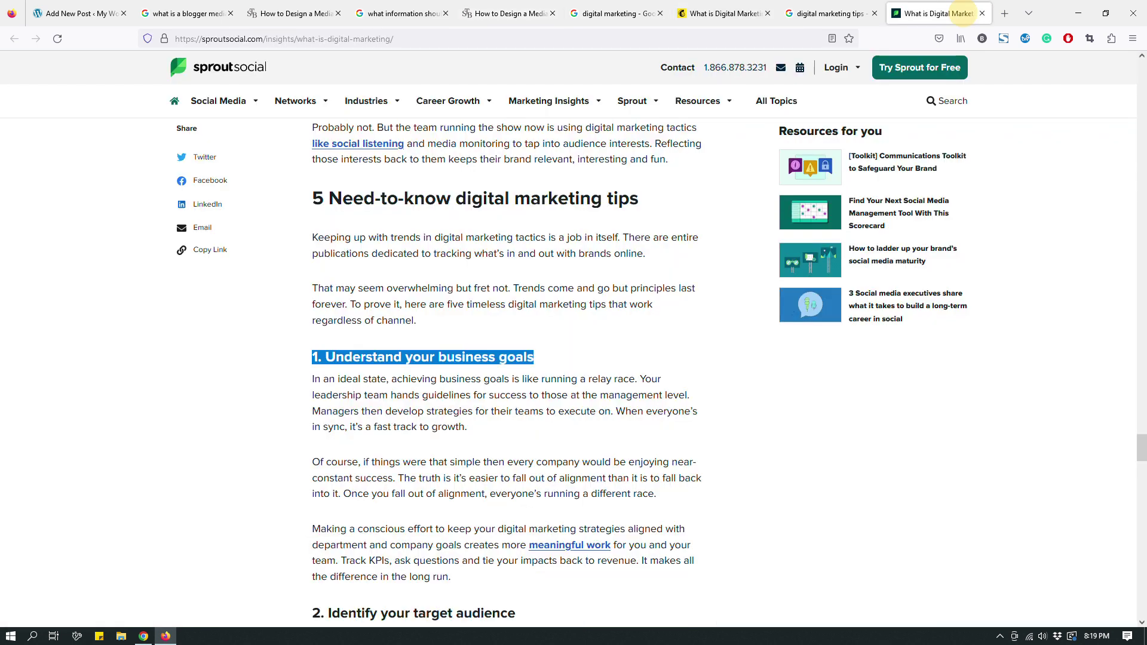
left_click(561, 357)
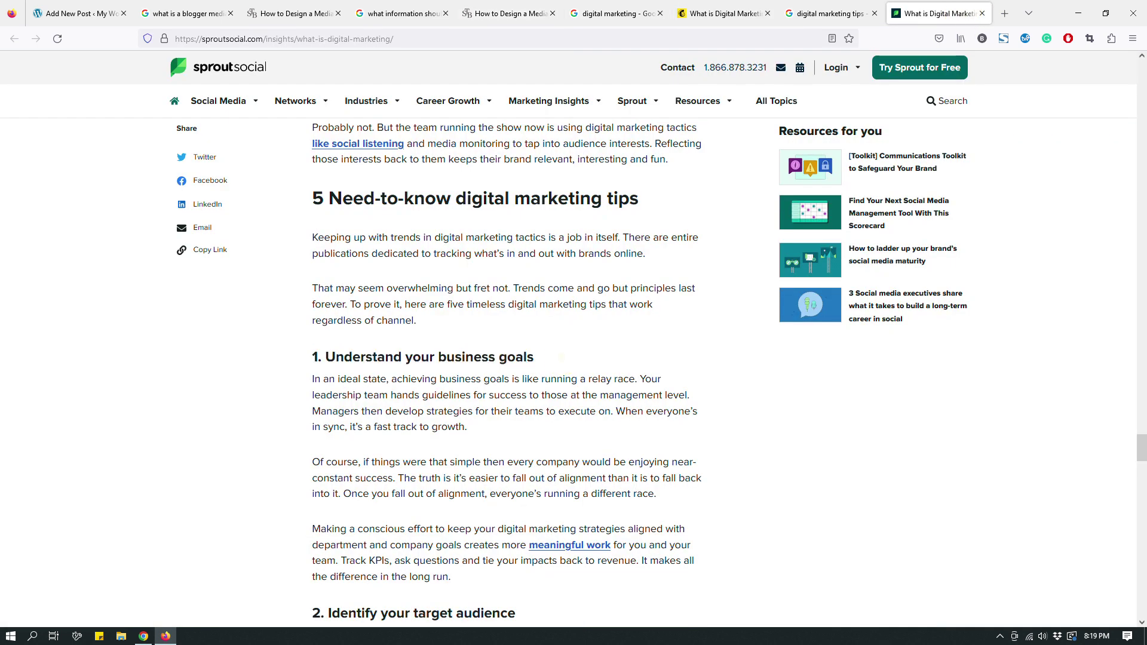
scroll(507, 370, "down", 2)
scroll(506, 370, "up", 3)
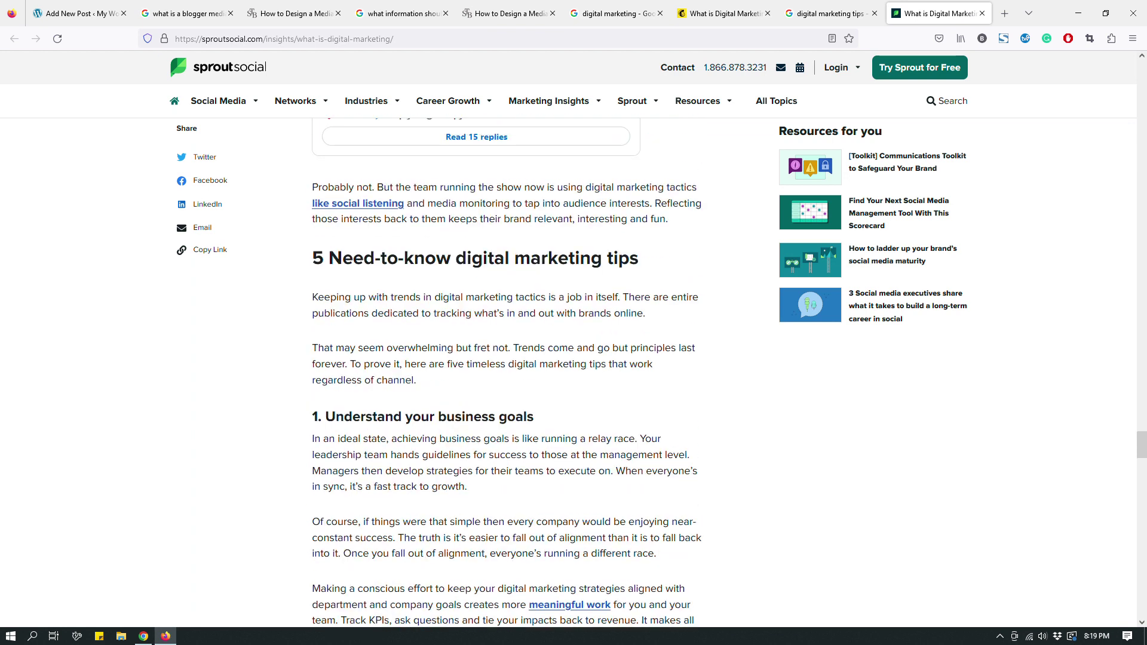
scroll(506, 370, "down", 3)
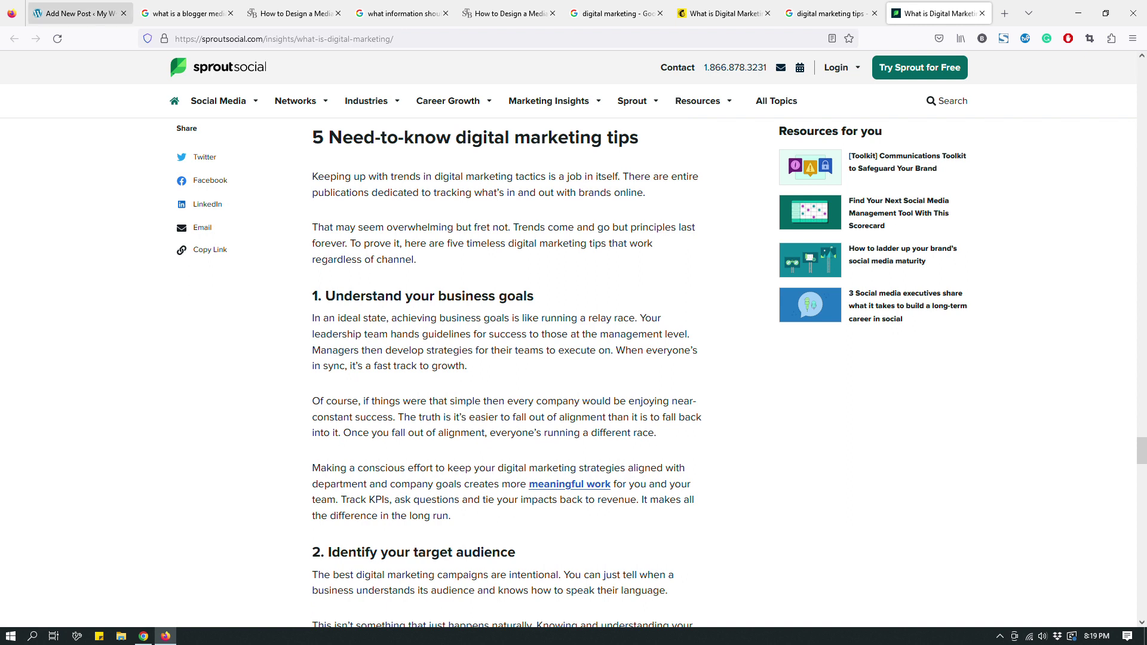
Step: In the WordPress draft, add the line "These are 7 digital marketing tips you should know about" below the second paragraph
left_click(77, 13)
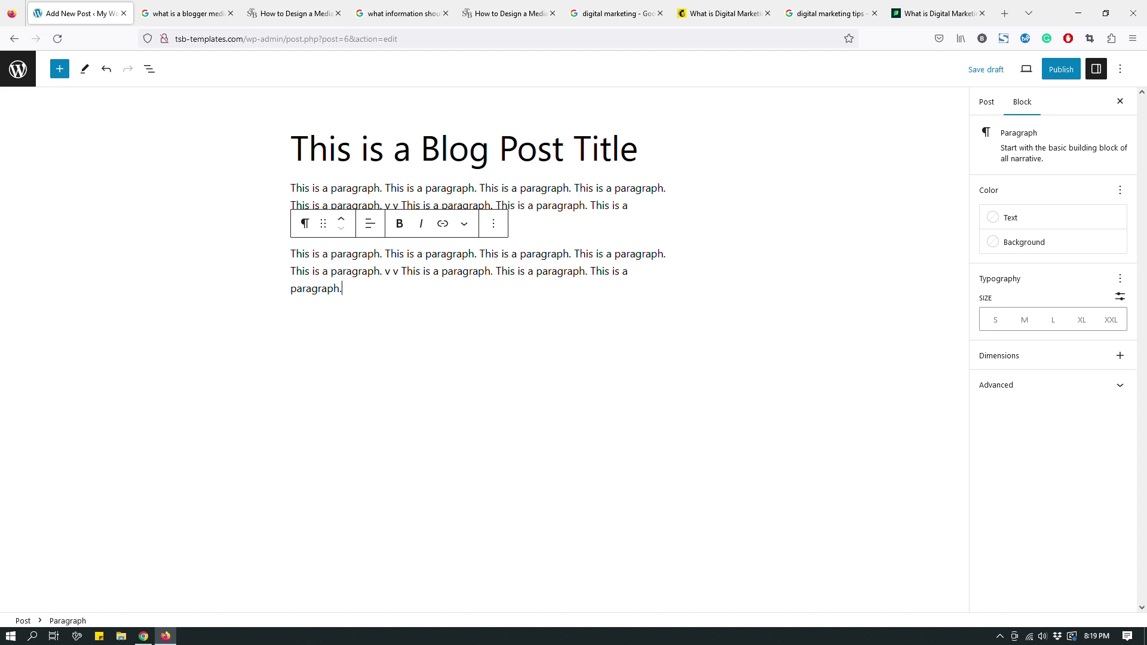
left_click(371, 295)
key("Return")
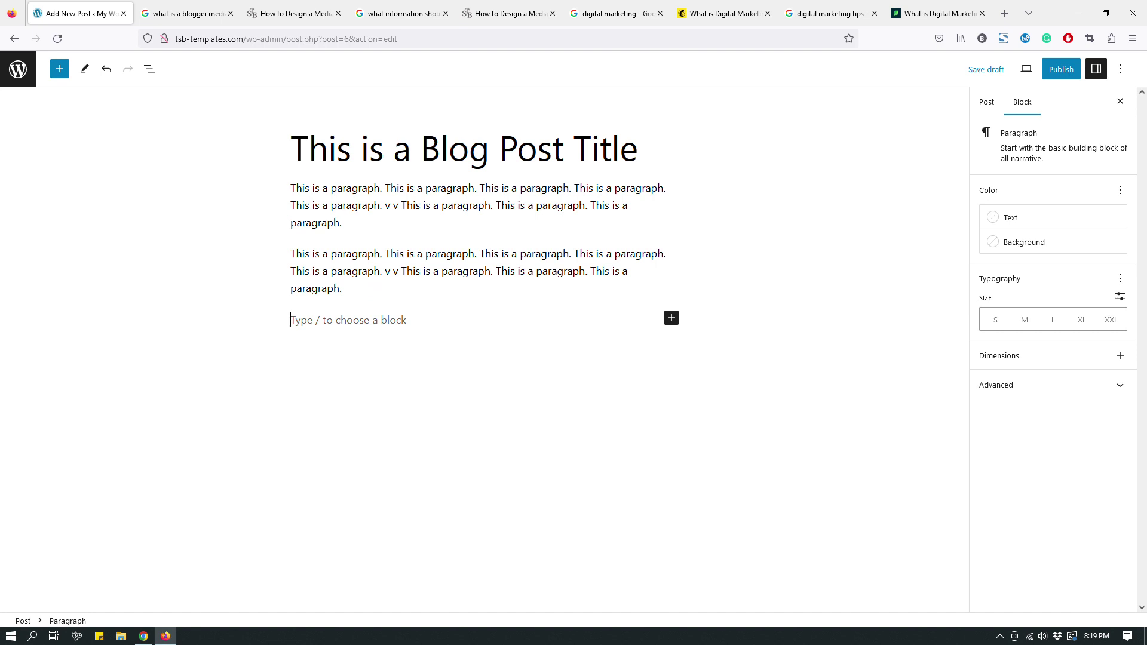
left_click_drag(295, 147, 638, 151)
left_click_drag(369, 292, 293, 186)
left_click(406, 323)
type("These are 7 digitalk")
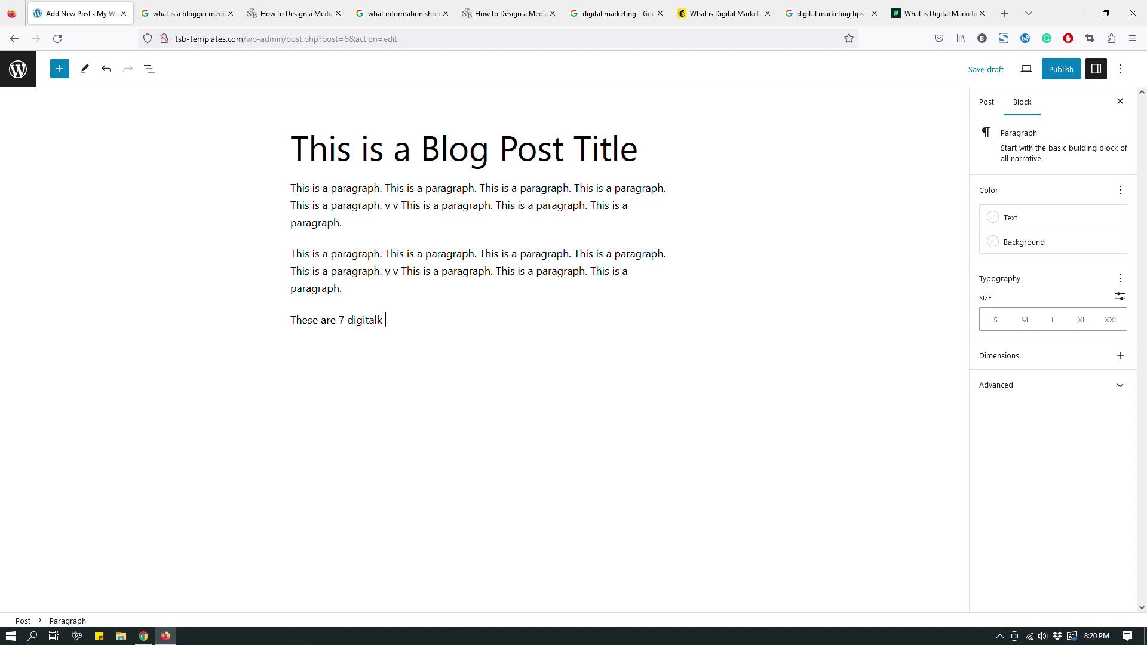
key("BackSpace")
type("marketing tips you should know ")
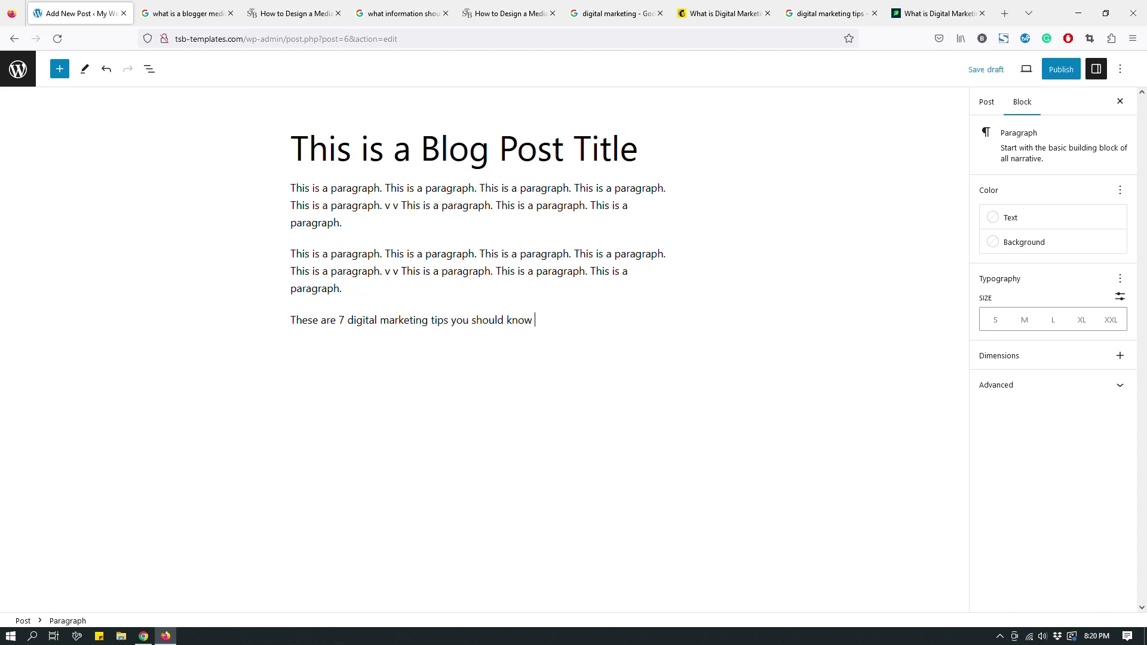
type("about")
Step: Convert the "These are 7 digital marketing tips you should know about" paragraph into a level H2 heading
left_click_drag(563, 321, 290, 335)
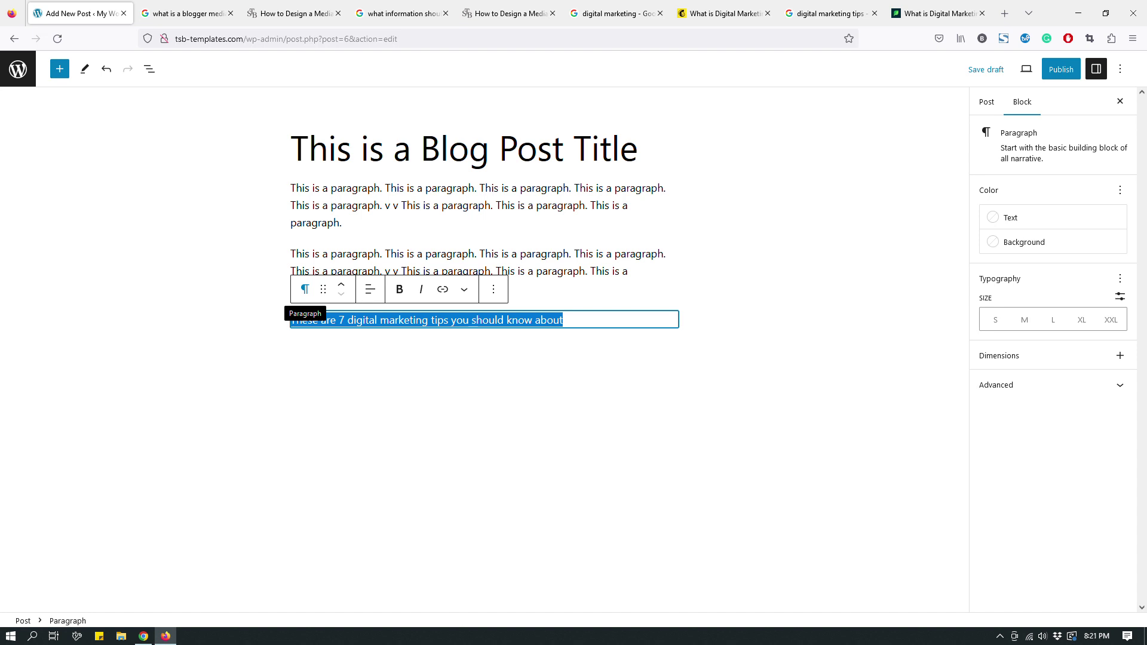
left_click(305, 290)
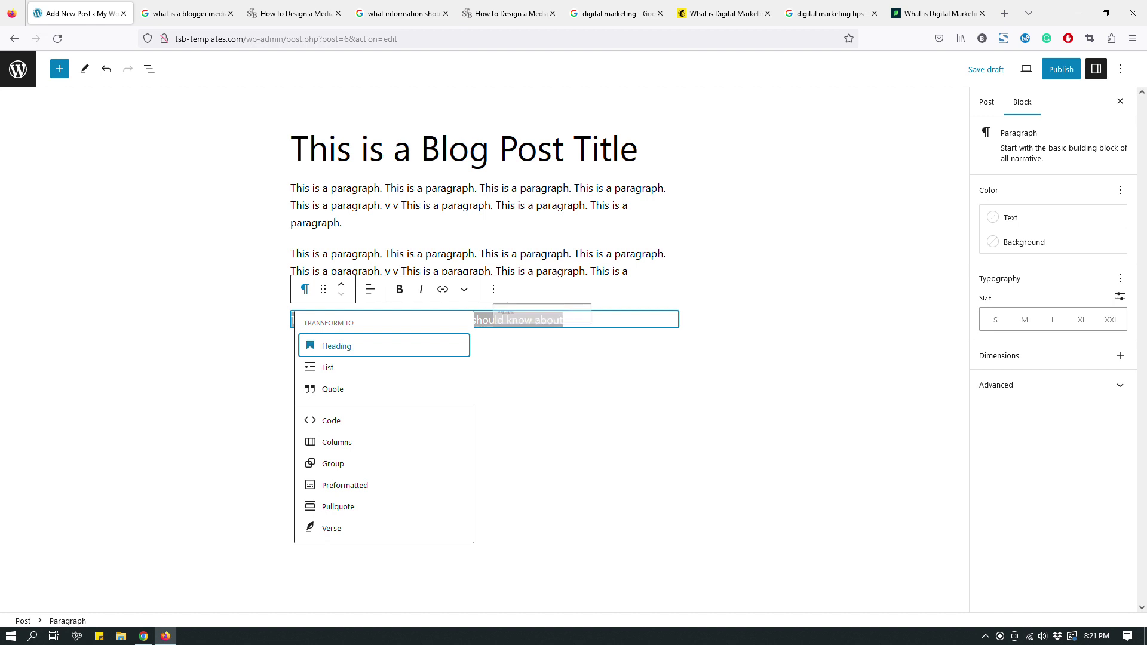
left_click(346, 344)
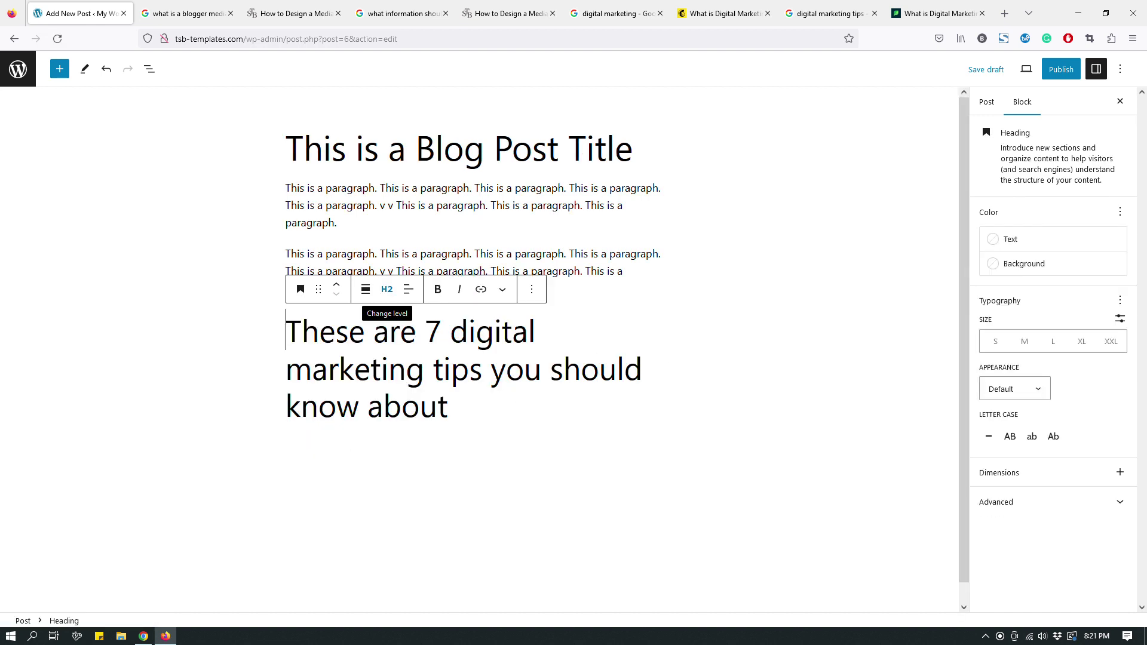
left_click(387, 289)
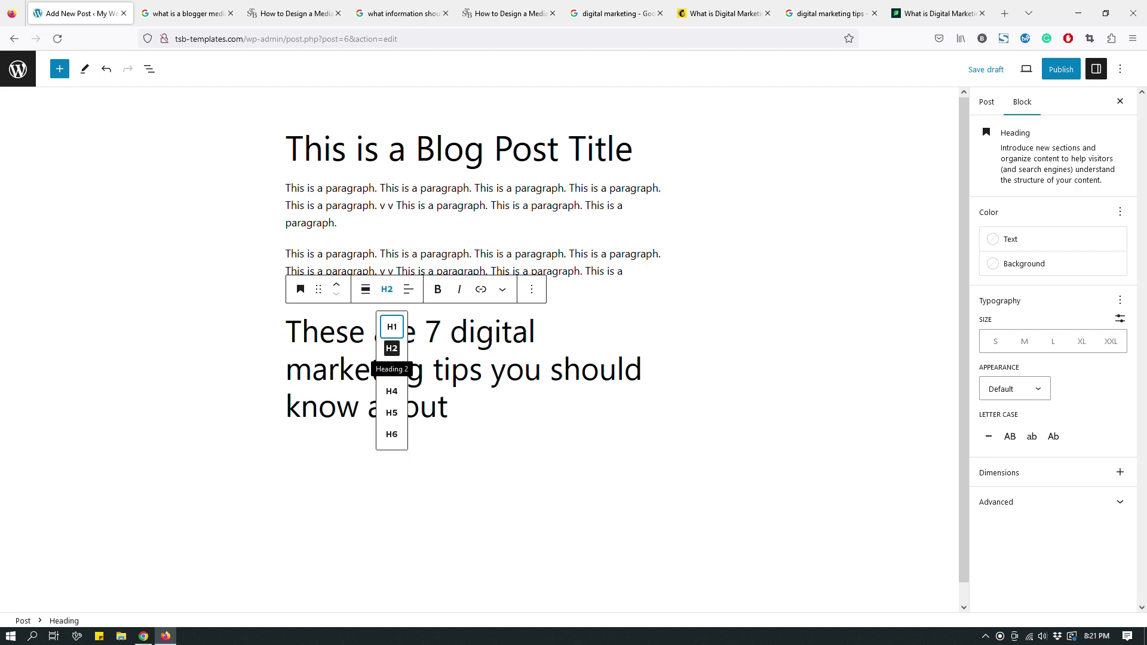
left_click(391, 349)
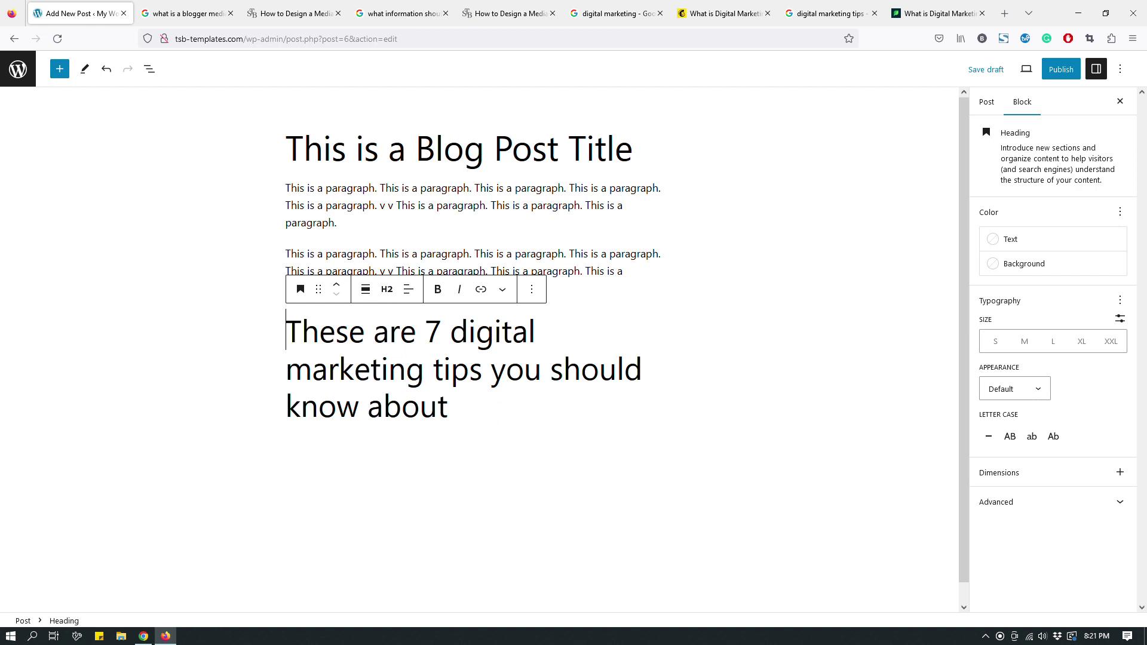
left_click_drag(482, 408, 281, 339)
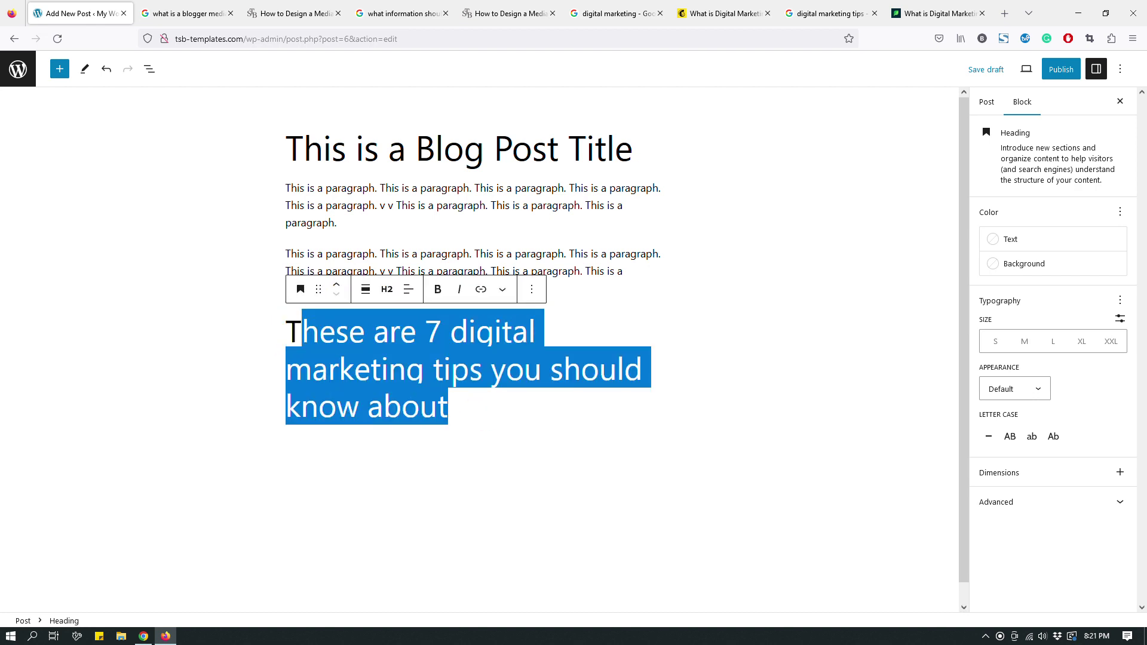
left_click(483, 409)
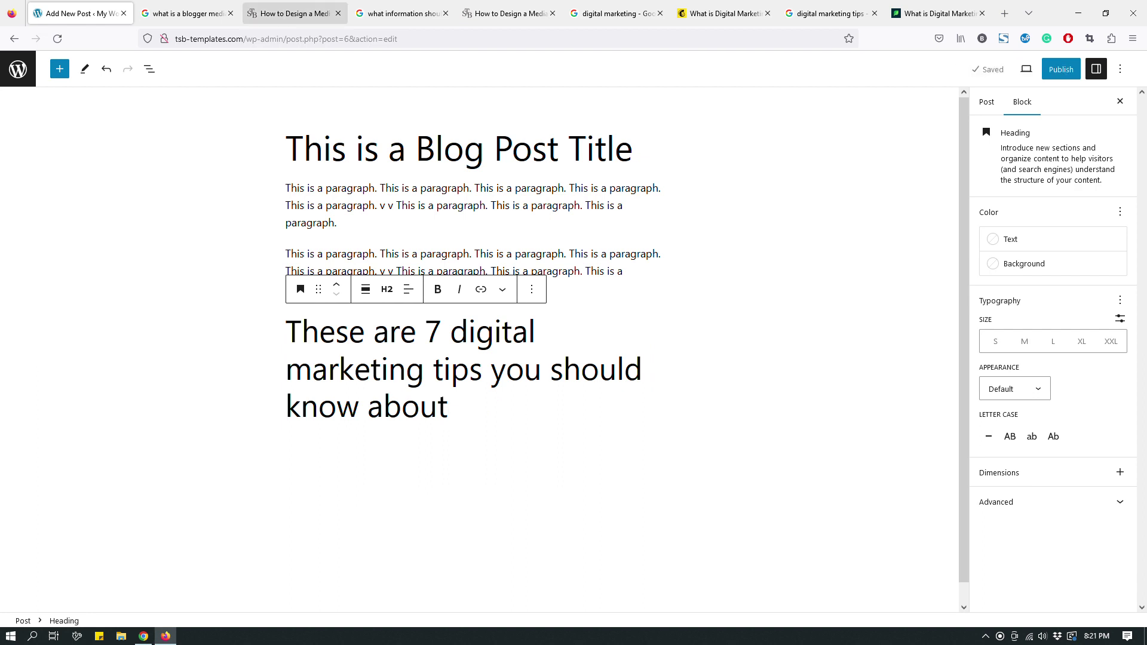
Step: Review The Side Blogger's "Information to include in a blogger media kit" list as a formatting example
left_click(311, 15)
scroll(454, 334, "down", 8)
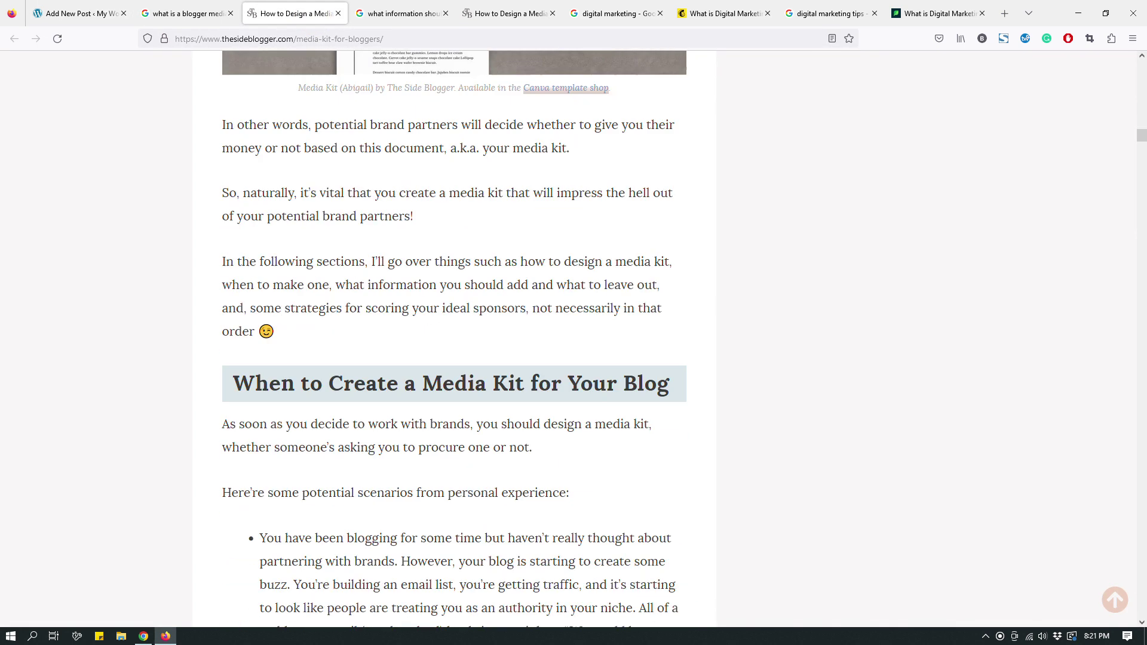
left_click(511, 13)
left_click(537, 397)
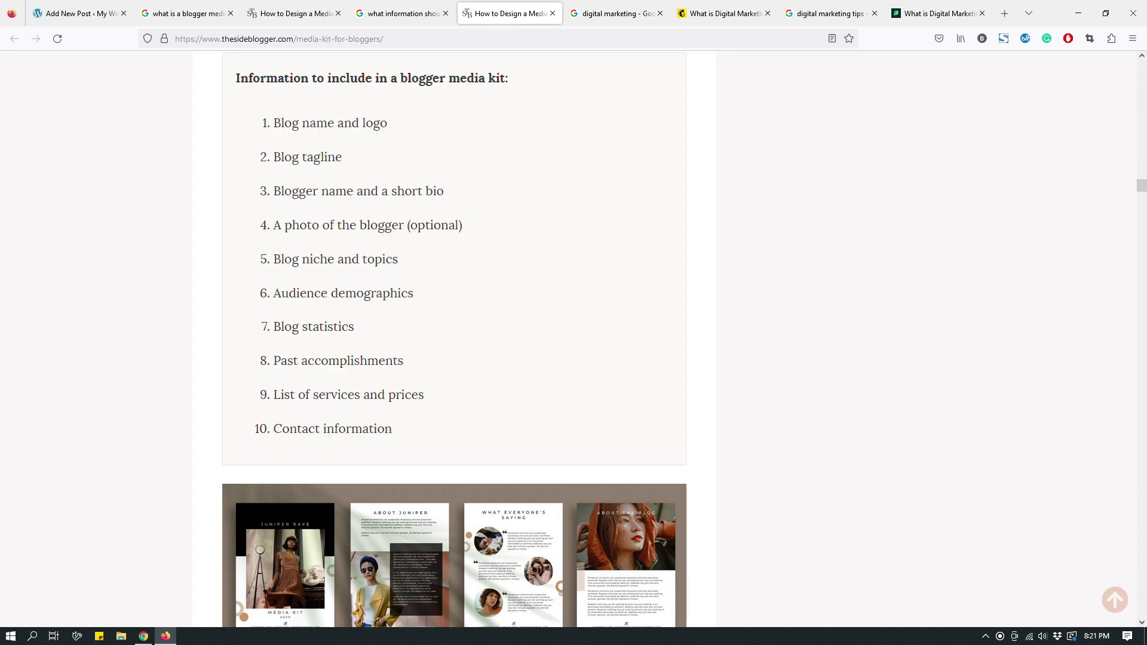
Step: Back in the WordPress draft, add "This is list item # 1" under the H2 heading and transform it into a list
left_click(78, 13)
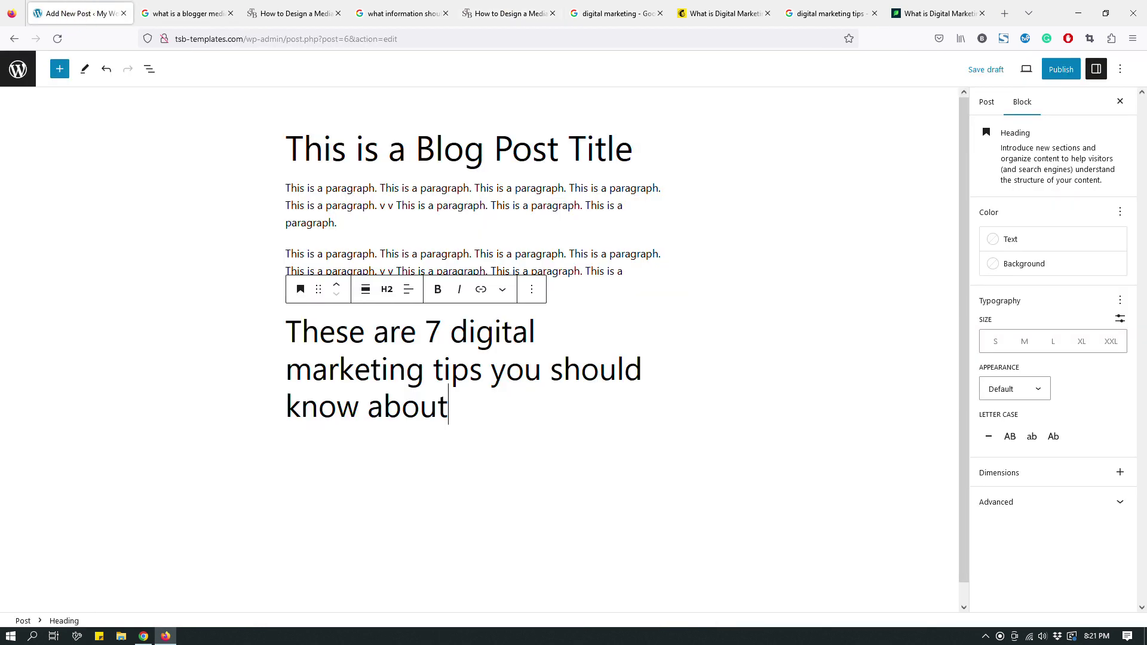
key("Return")
type("This is list item # 1")
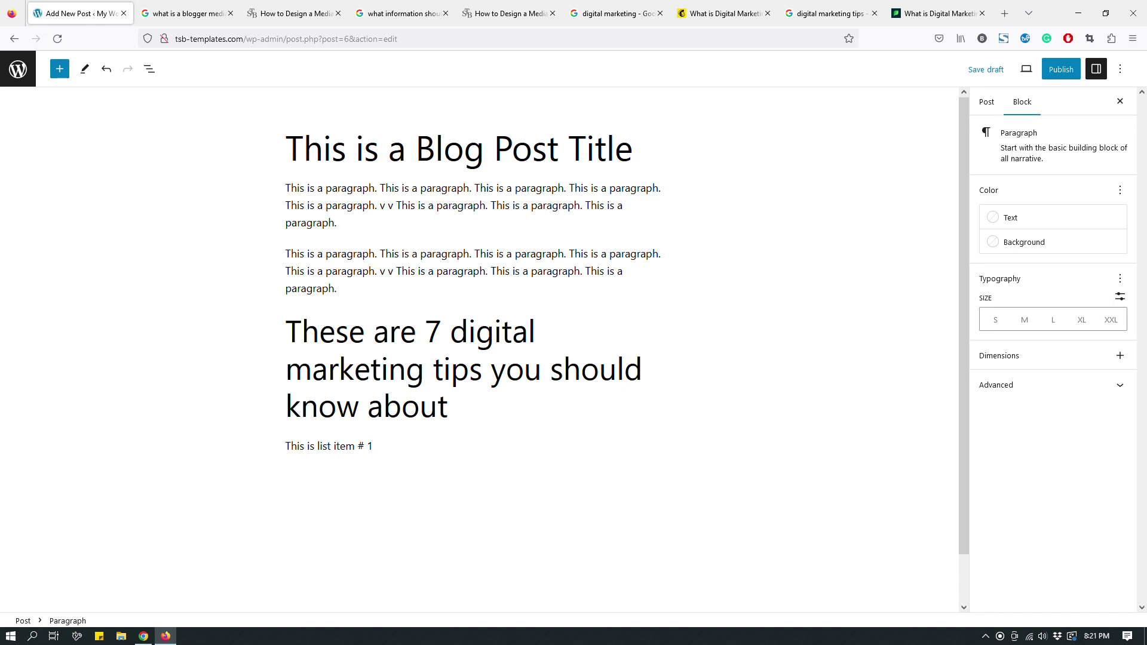
left_click(319, 446)
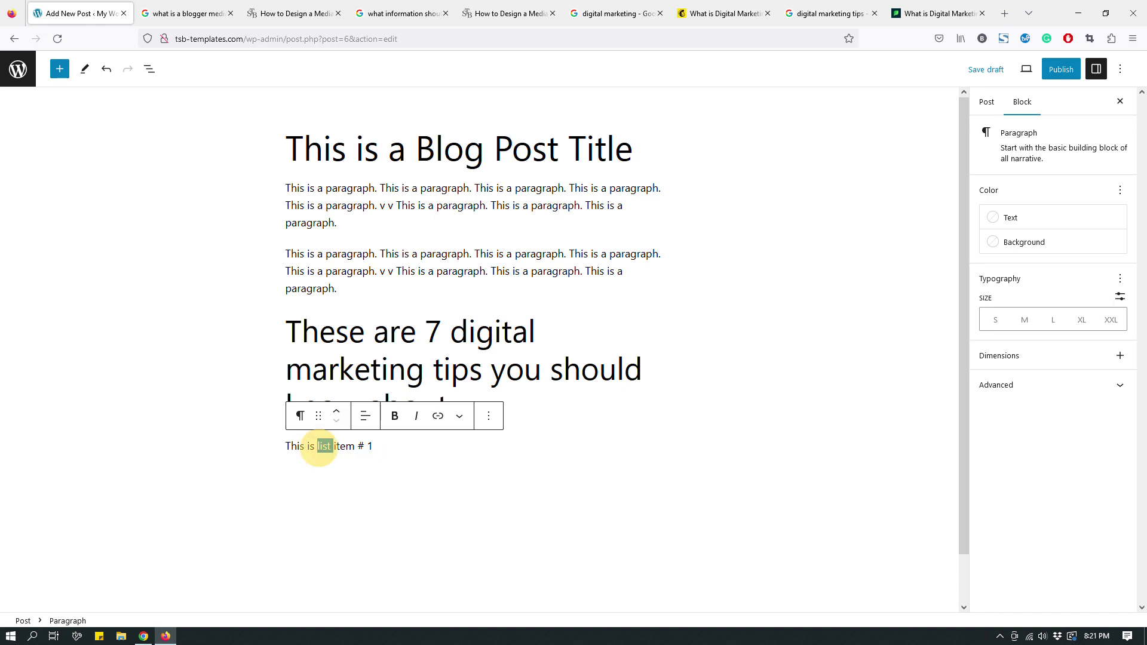
triple_click(318, 447)
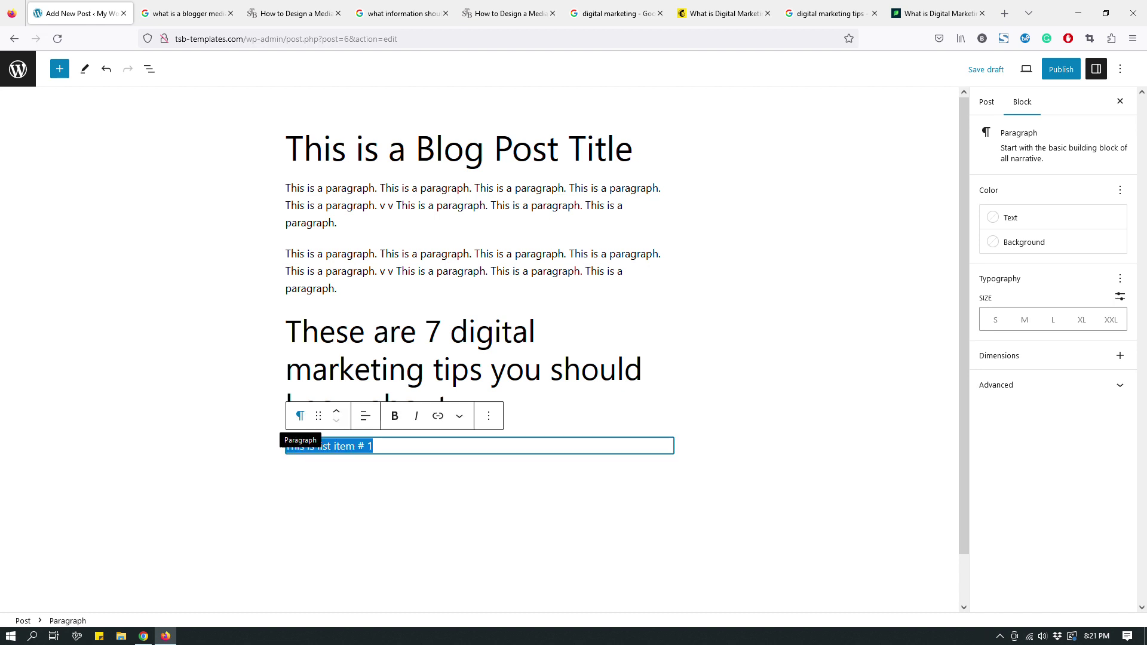
left_click(300, 416)
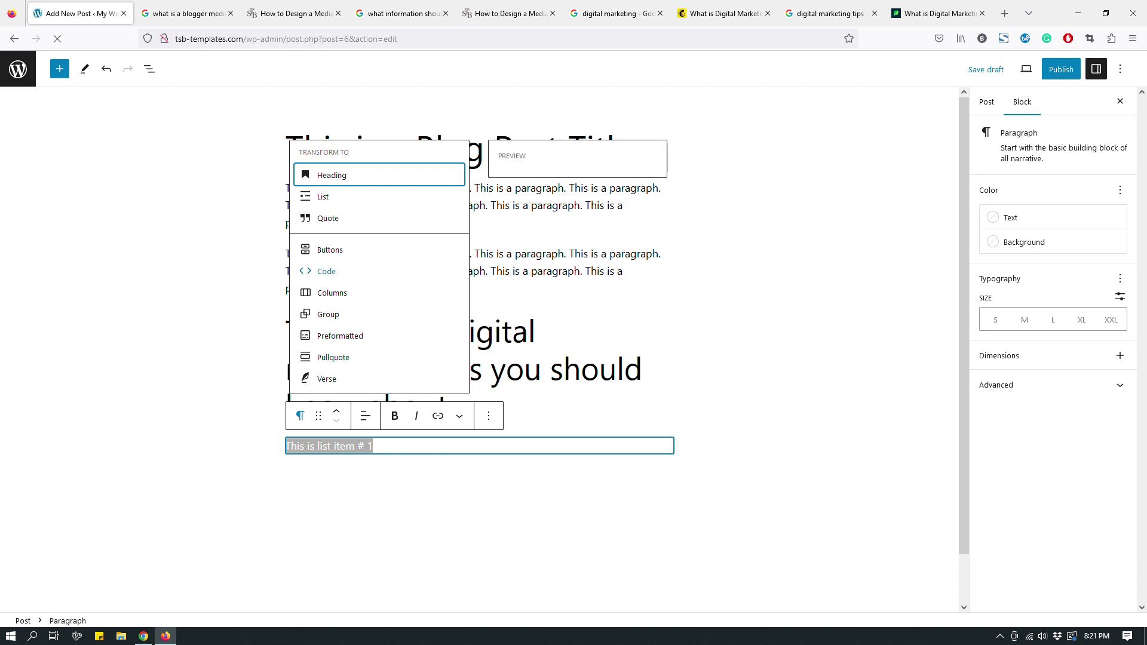
key("Down")
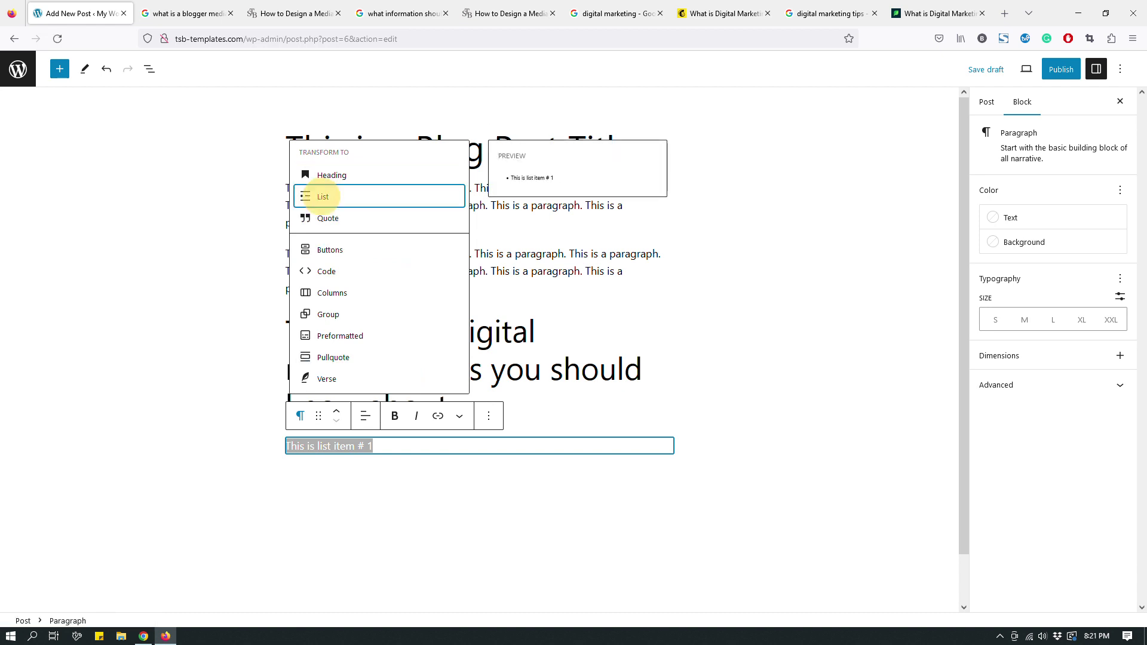
key("Return")
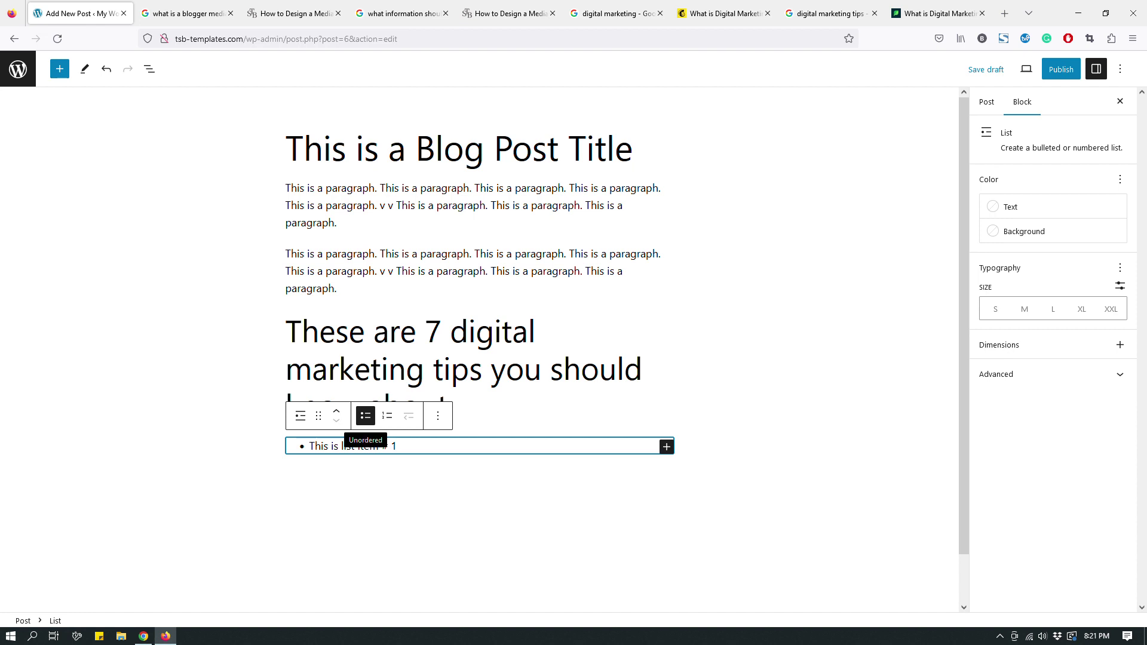
Step: Try ordered numbering on the list and switch it back to unordered bullets
key("Right")
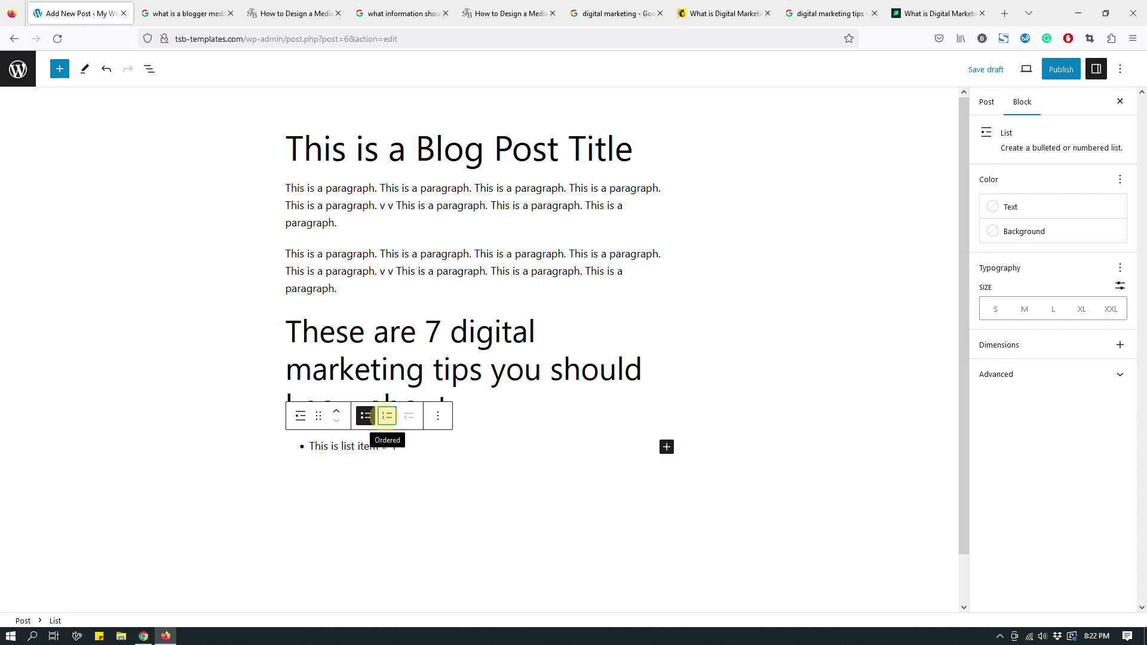
key("Return")
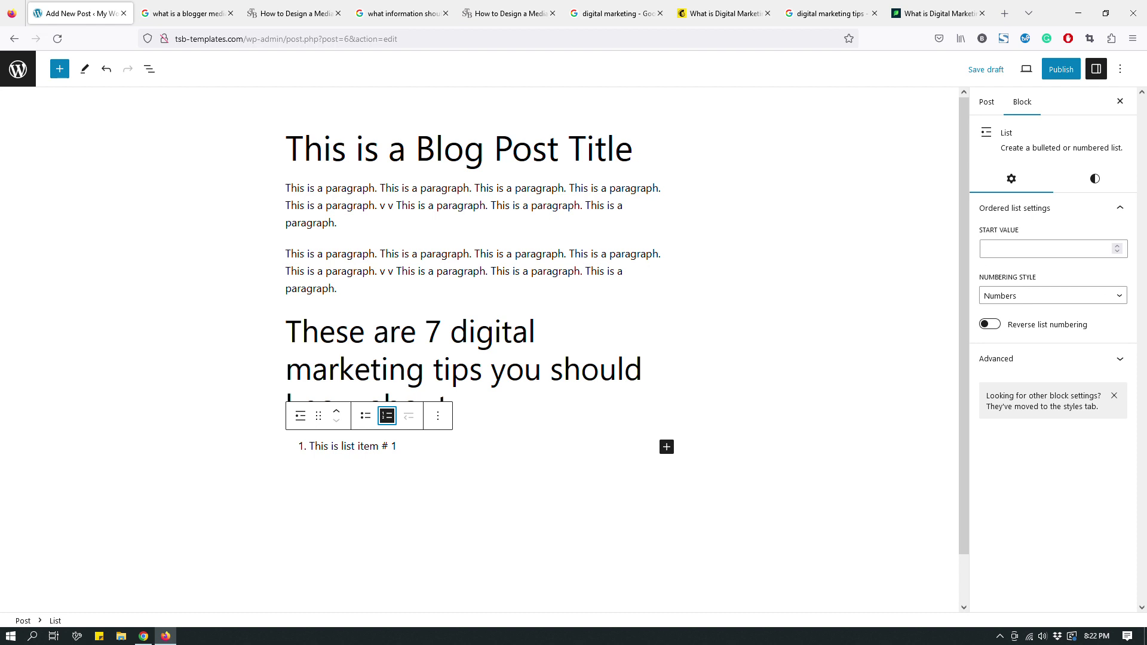
key("Left")
key("Return")
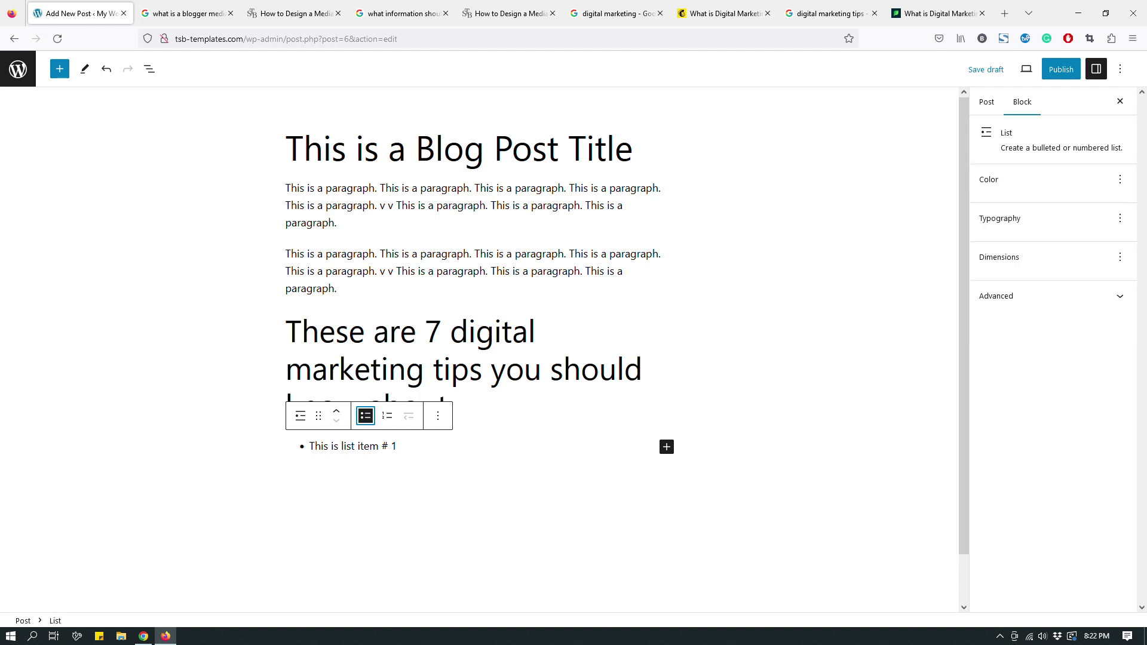
Step: Add the bullets "This is list item # 2" and "This is item # 3", and end the list with an empty paragraph below
left_click(426, 451)
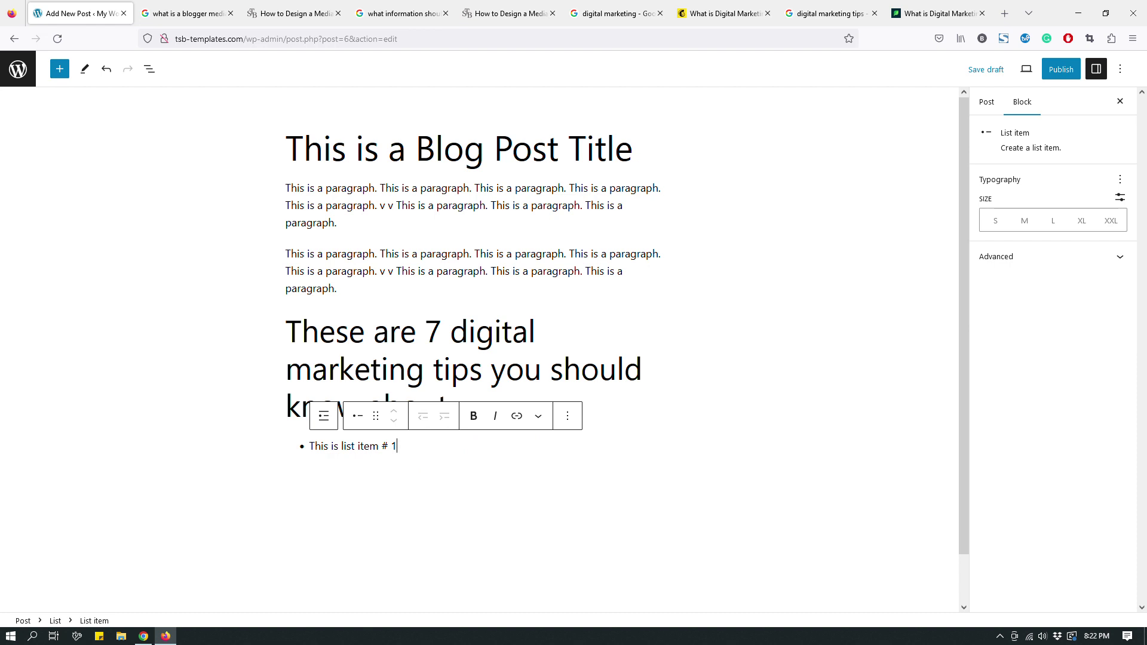
key("Return")
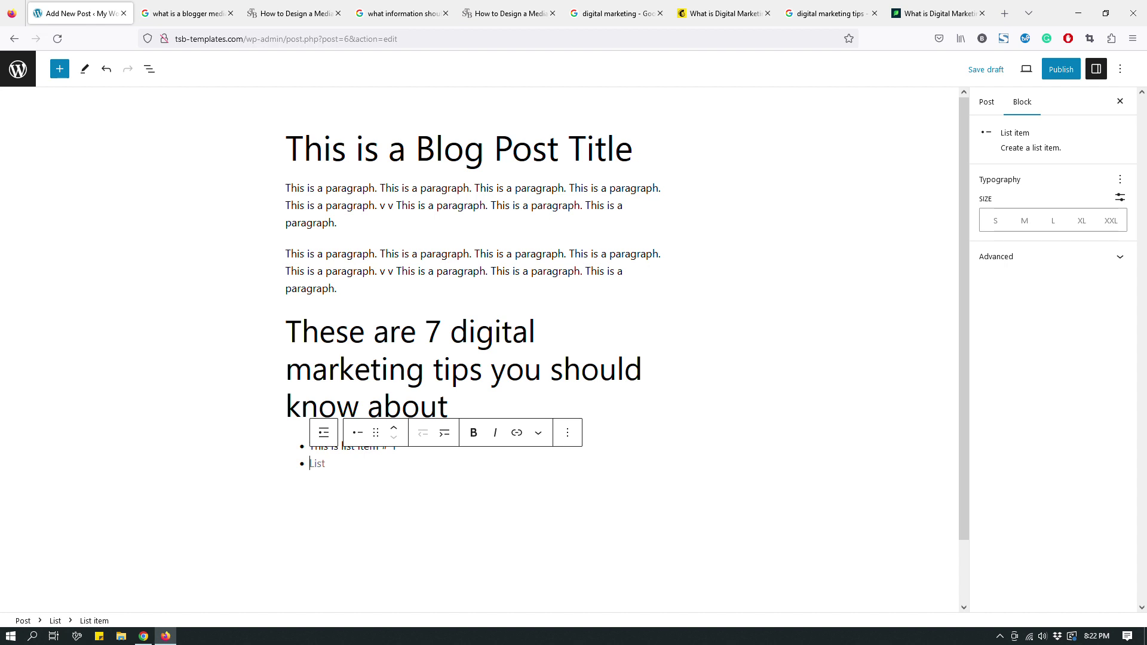
type("This is list")
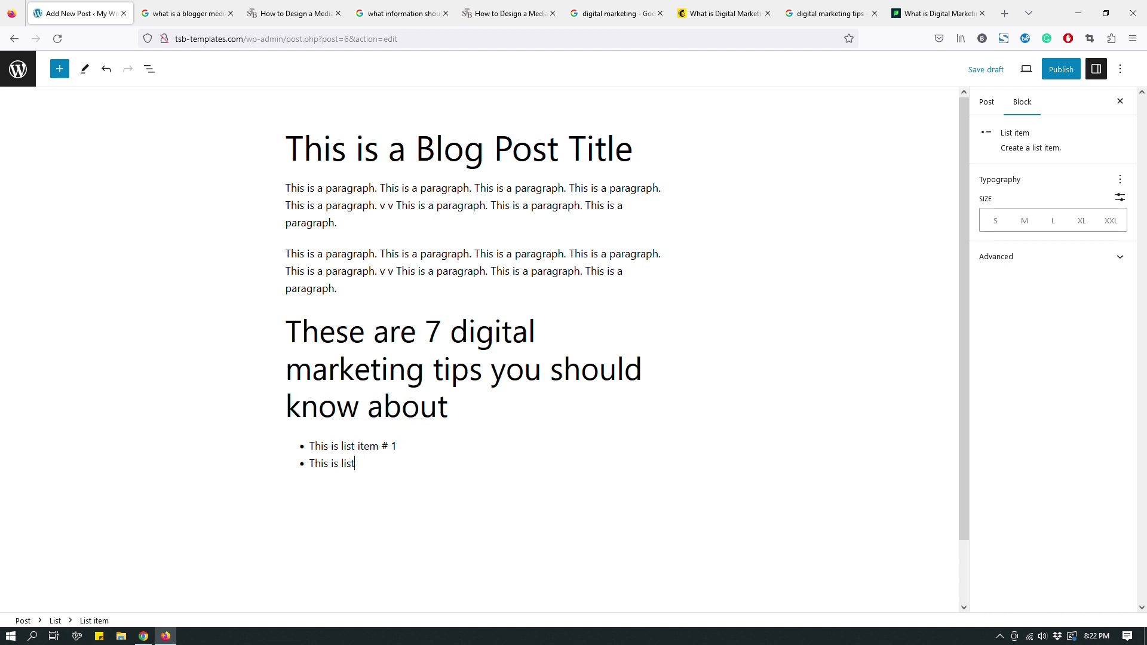
type(" item # 2")
key("Return")
type("This is item # 3")
key("Return")
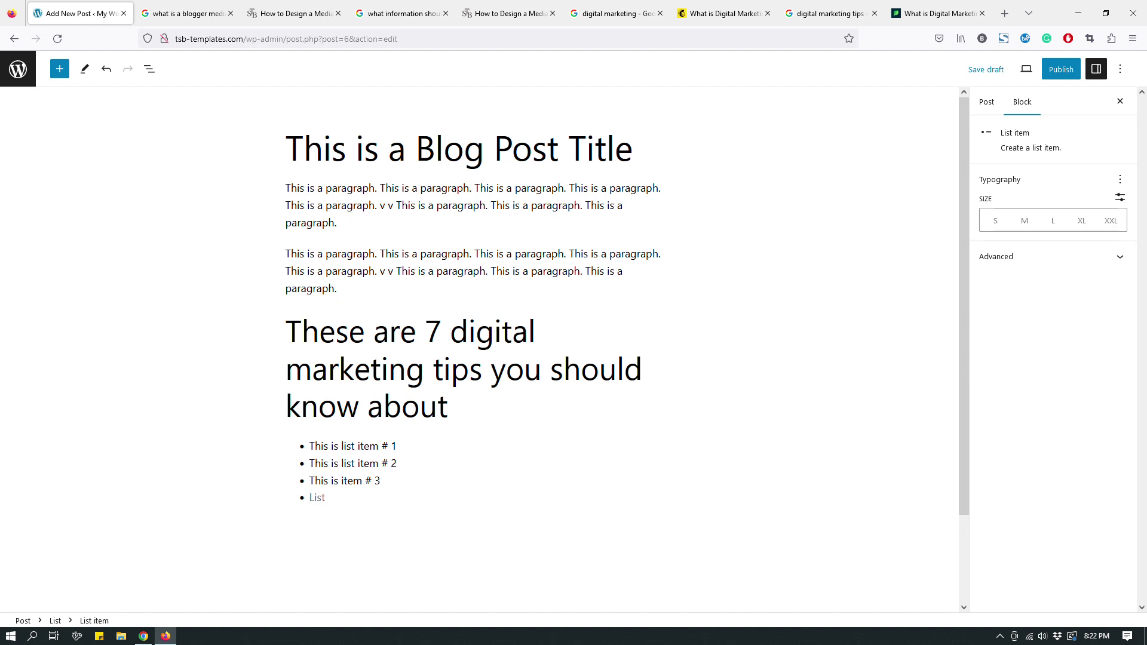
key("Return")
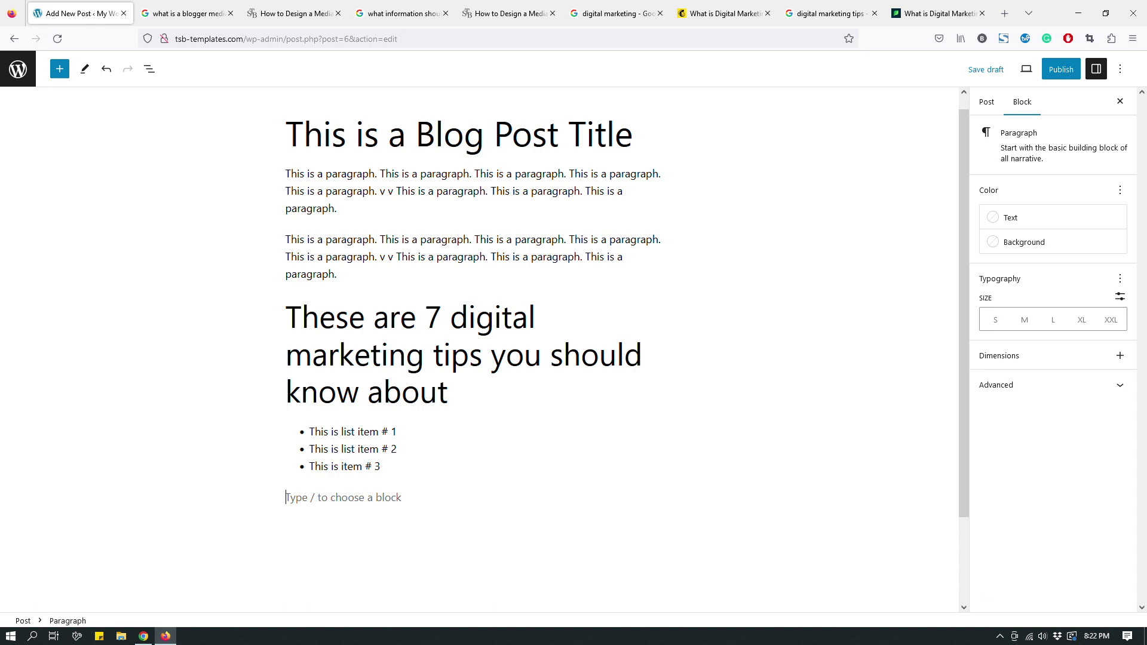
Step: Highlight The Side Blogger's complete numbered media kit list as an example of a plain list under a title
left_click(293, 13)
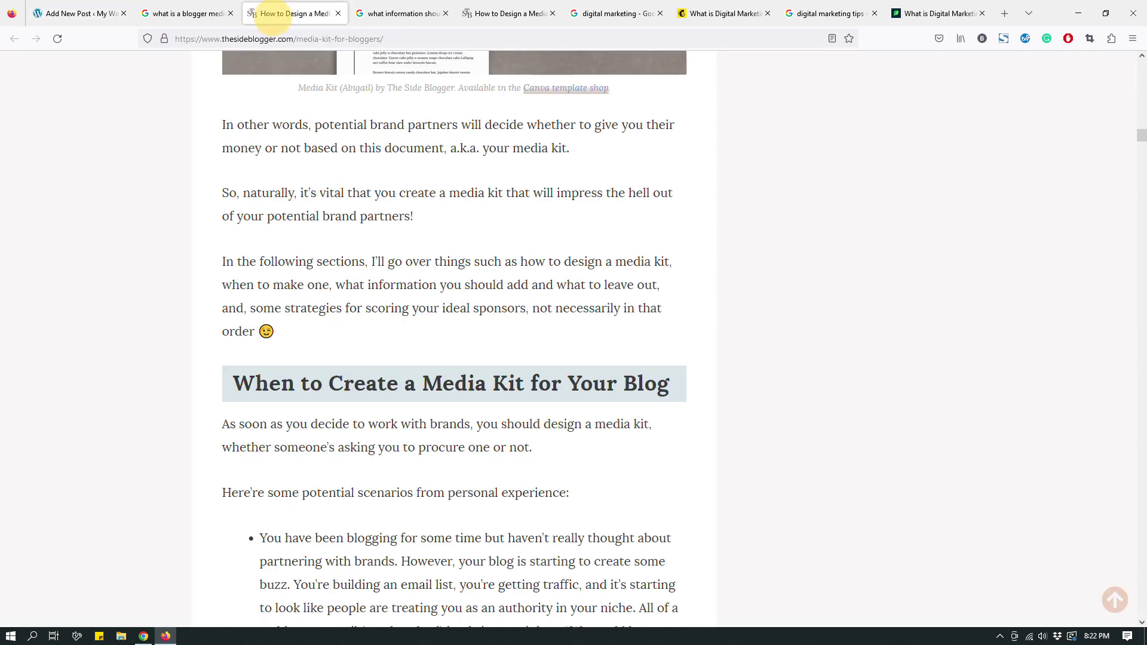
left_click(511, 13)
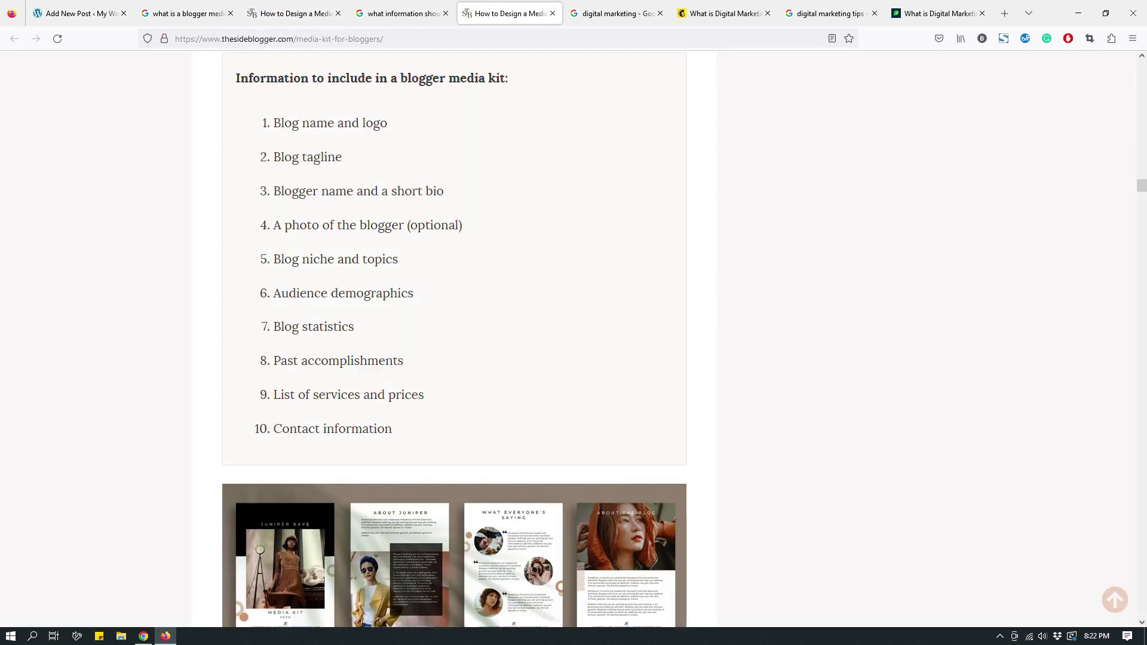
left_click_drag(426, 432, 238, 87)
left_click(565, 254)
Step: In the Sprout Social article, highlight the "5 Need-to-know digital marketing tips" heading and its introductory paragraphs
left_click(936, 13)
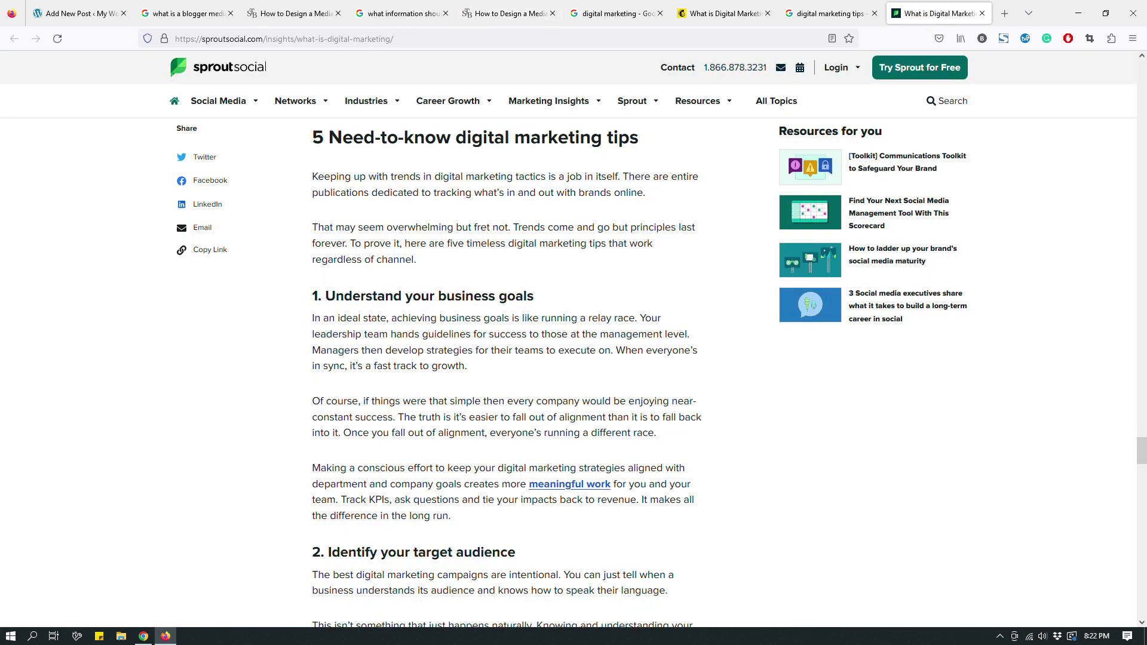
scroll(506, 370, "up", 2)
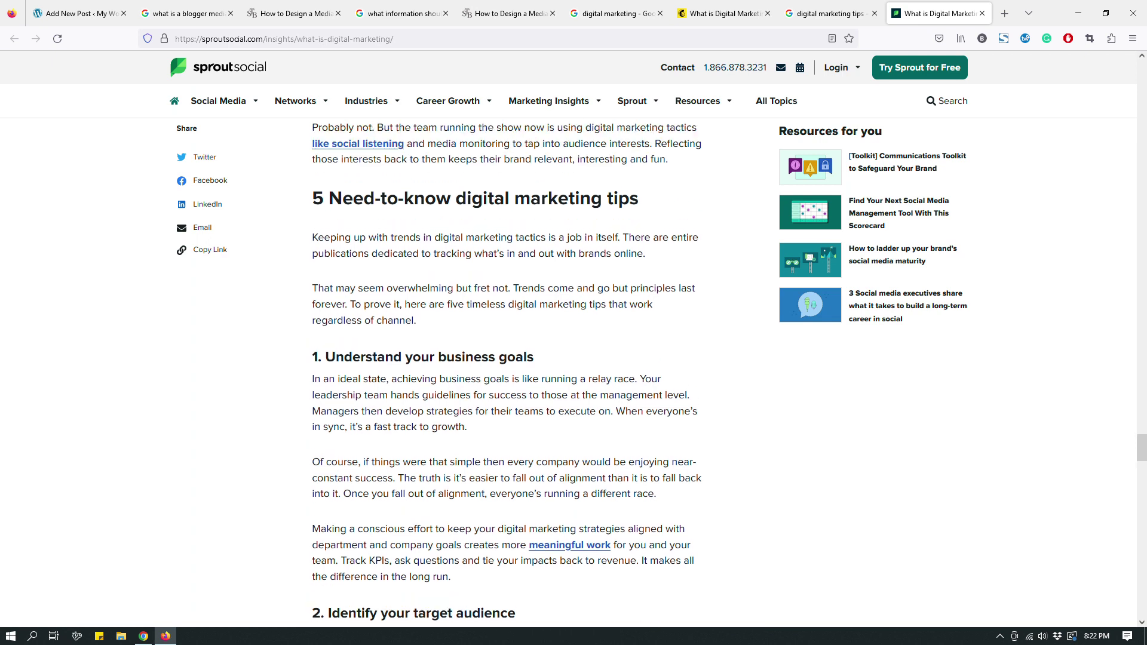
scroll(507, 370, "down", 2)
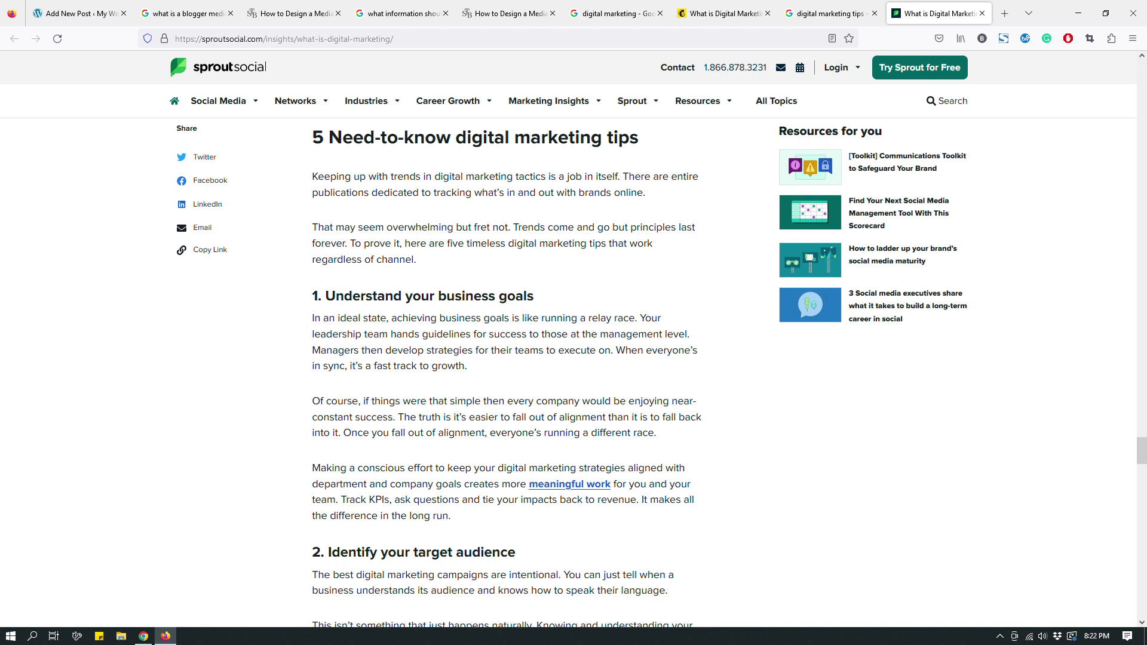
left_click_drag(639, 138, 310, 138)
left_click_drag(417, 260, 307, 183)
Step: Highlight the "1. Understand your business goals" and "2. Identify your target audience" subheadings together with the body text under each
left_click_drag(311, 297, 546, 298)
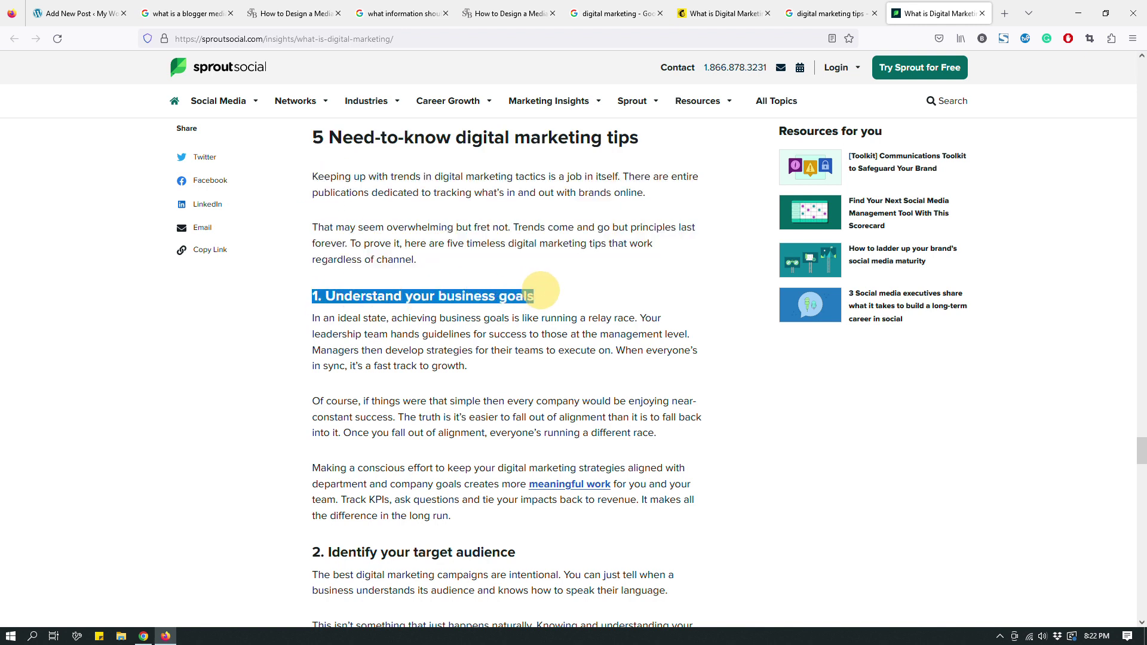
left_click_drag(311, 318, 454, 515)
scroll(507, 370, "down", 3)
left_click_drag(311, 369, 522, 363)
left_click_drag(311, 388, 634, 545)
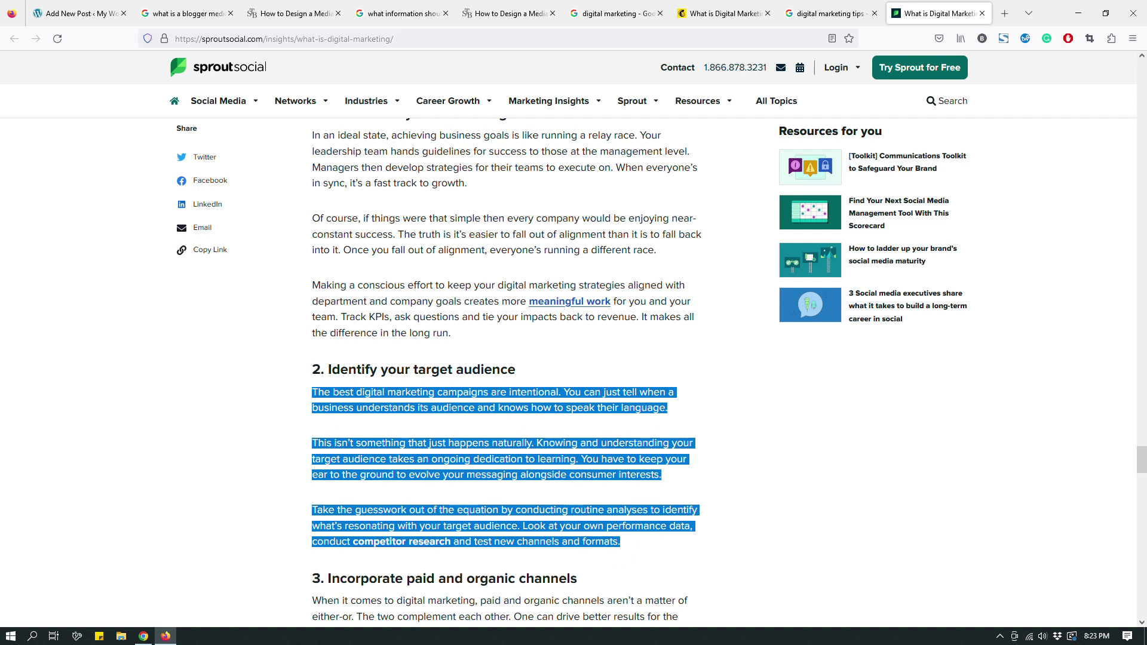
Step: In the Google results for "digital marketing tips", highlight the featured snippet's title and its first bullet, ending on "Understand your business goals"
left_click(827, 13)
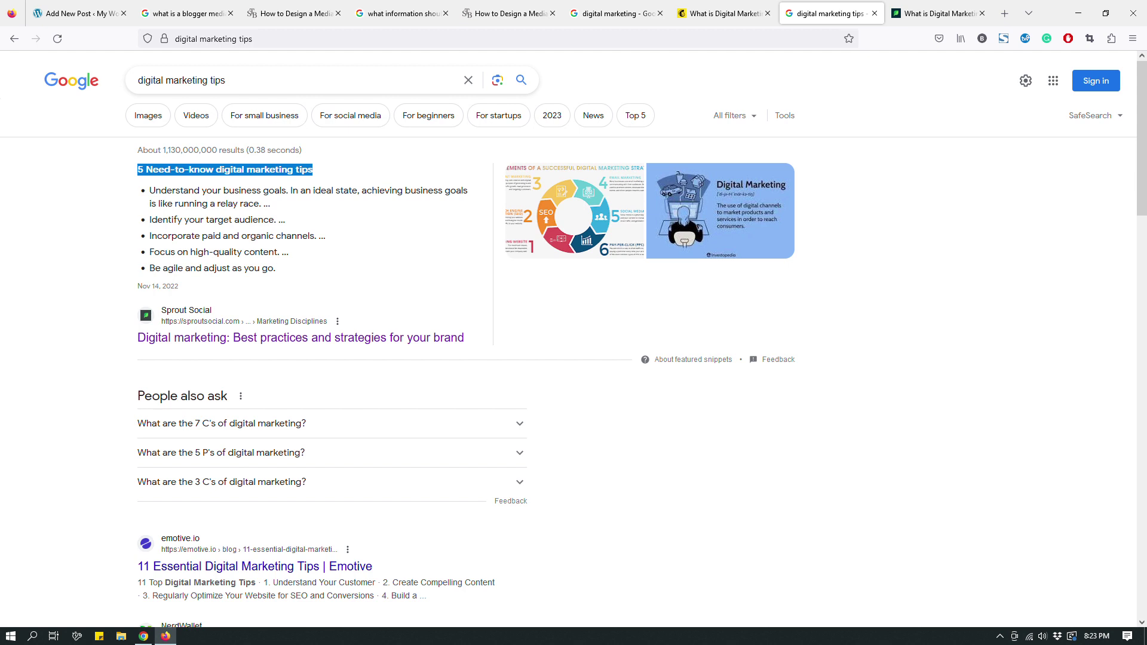
left_click_drag(133, 170, 325, 173)
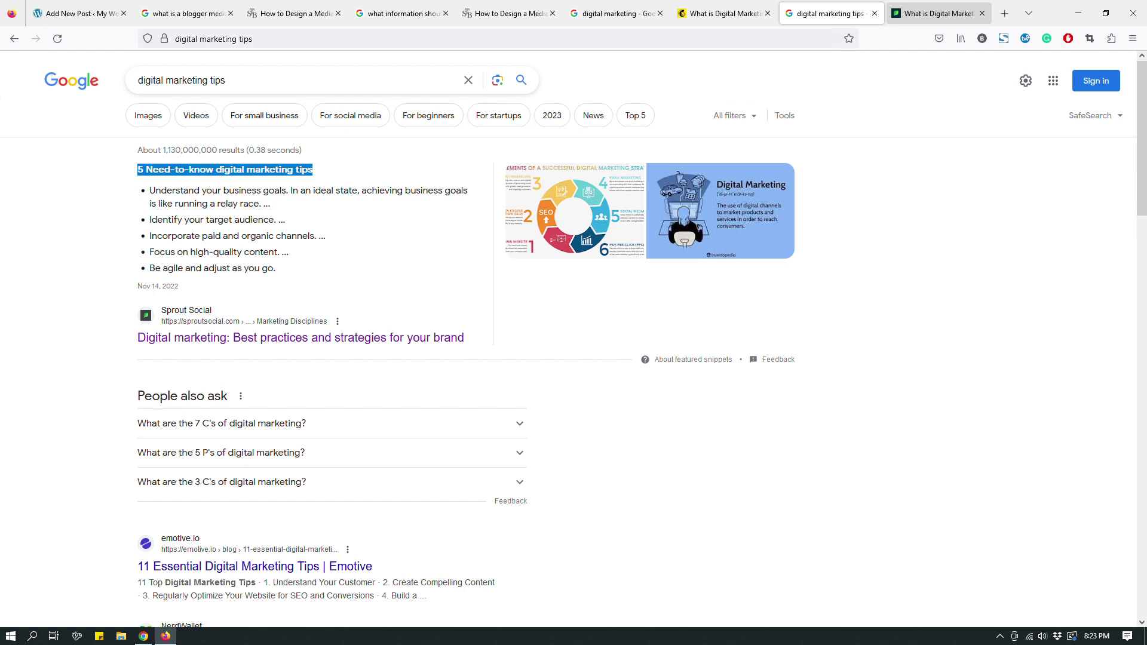
left_click_drag(149, 190, 273, 204)
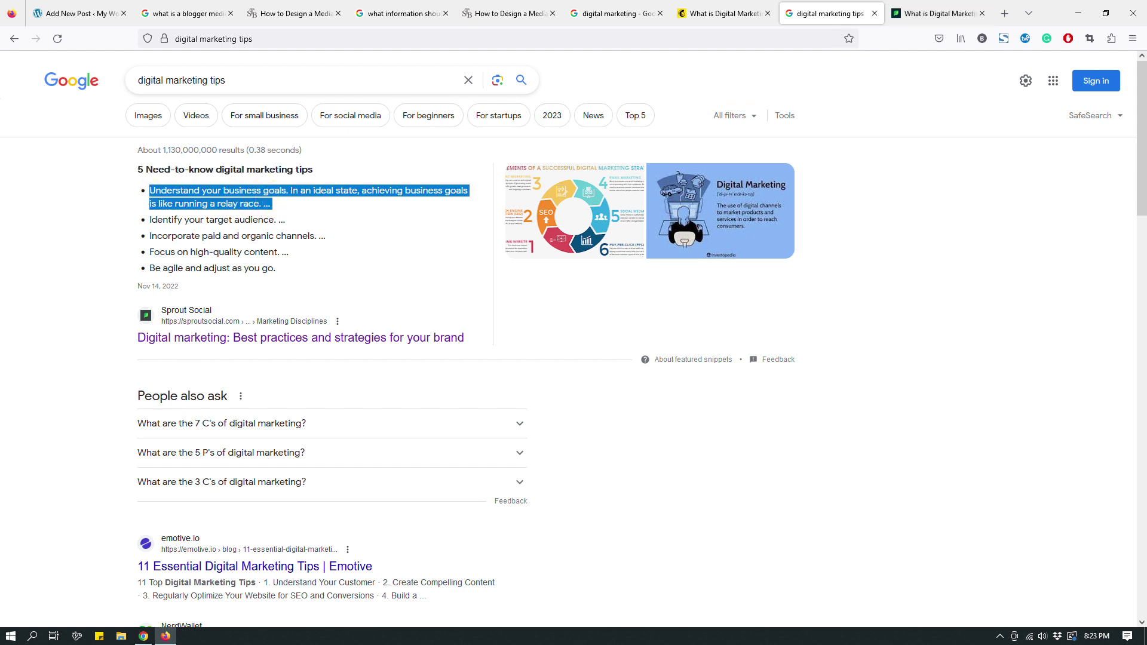
left_click_drag(149, 190, 287, 191)
Step: In the Sprout Social article, highlight the matching subheadings "Understand your business goals" and "Identify your target audience"
left_click(932, 13)
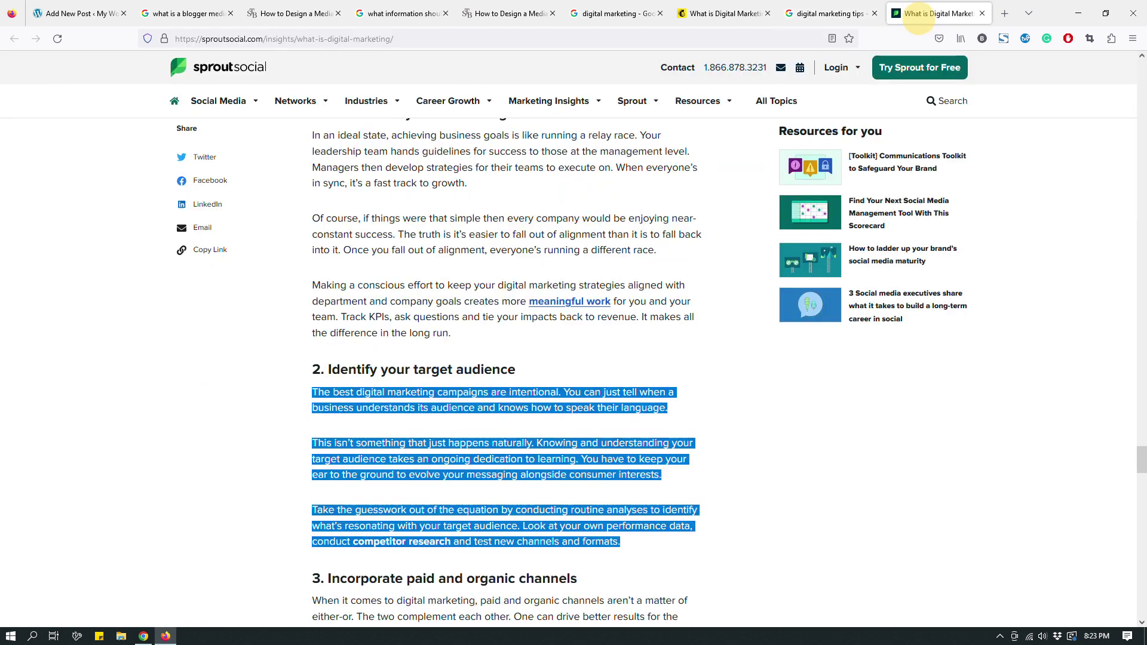
left_click(123, 320)
scroll(123, 320, "up", 5)
scroll(507, 371, "up", 1)
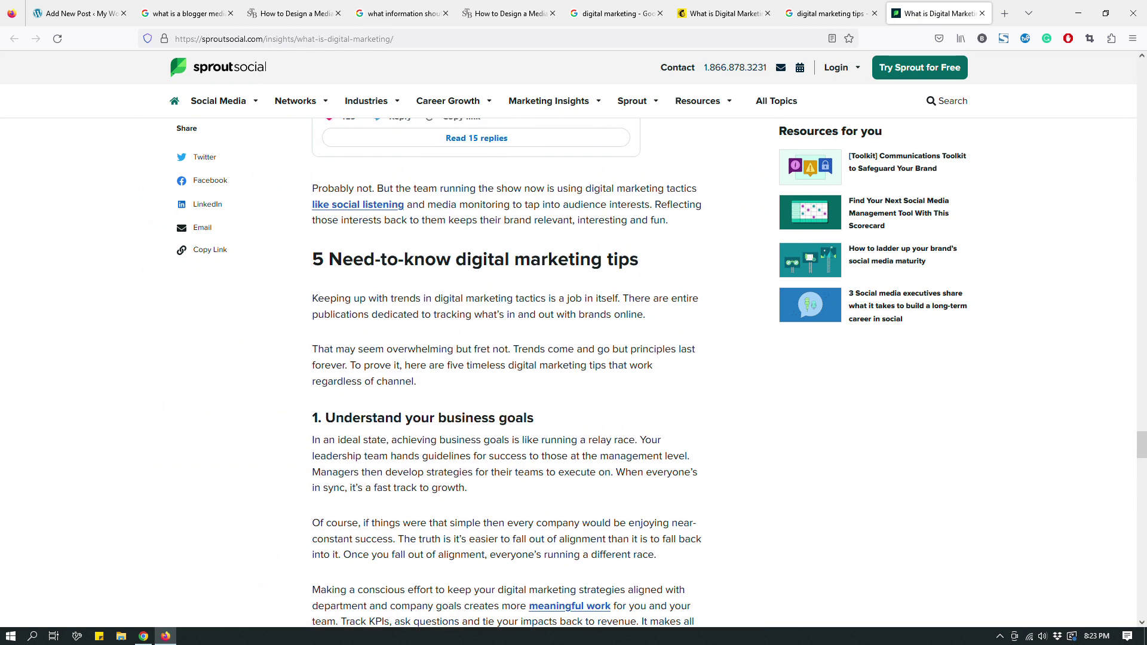
left_click_drag(534, 418, 326, 418)
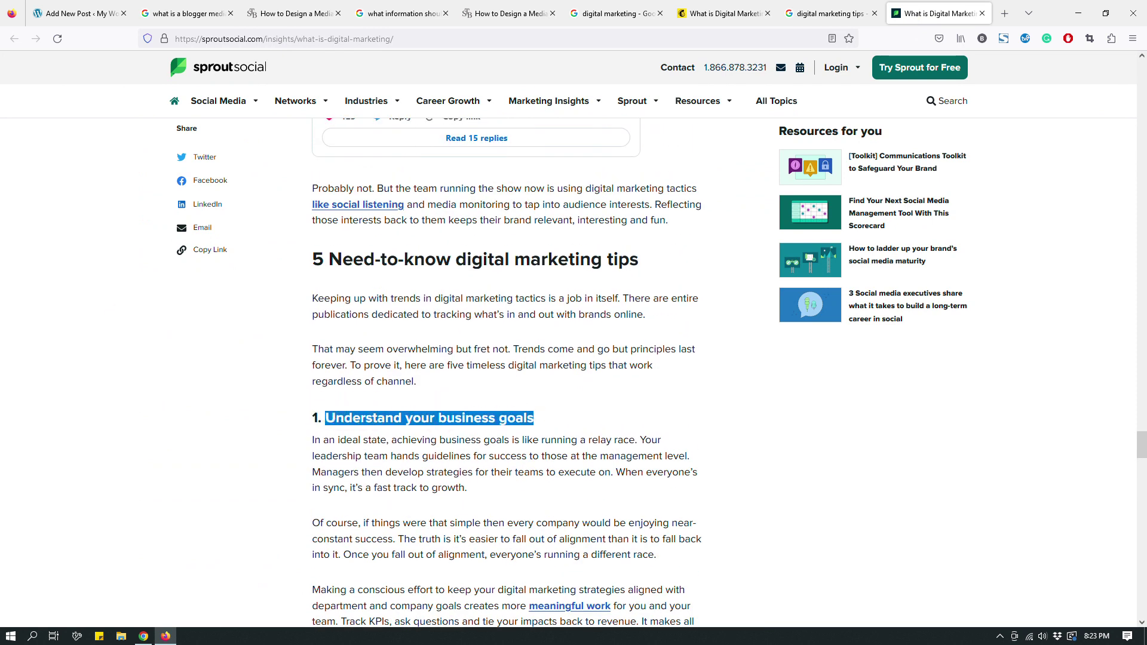
scroll(507, 371, "down", 1)
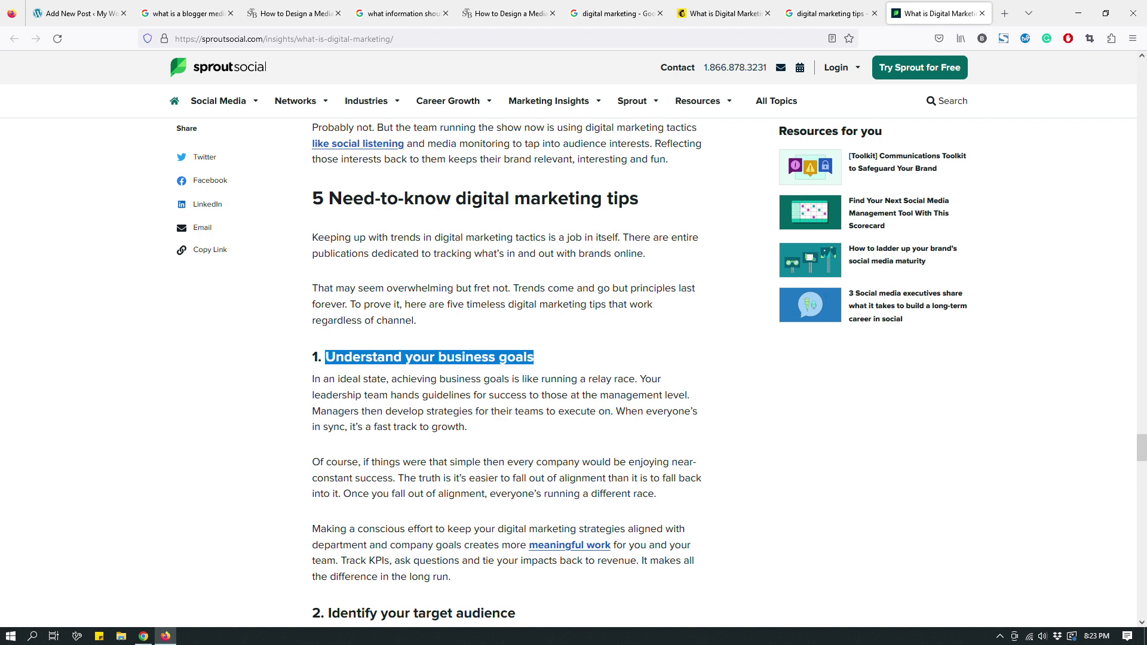
scroll(507, 370, "down", 4)
left_click_drag(516, 370, 320, 370)
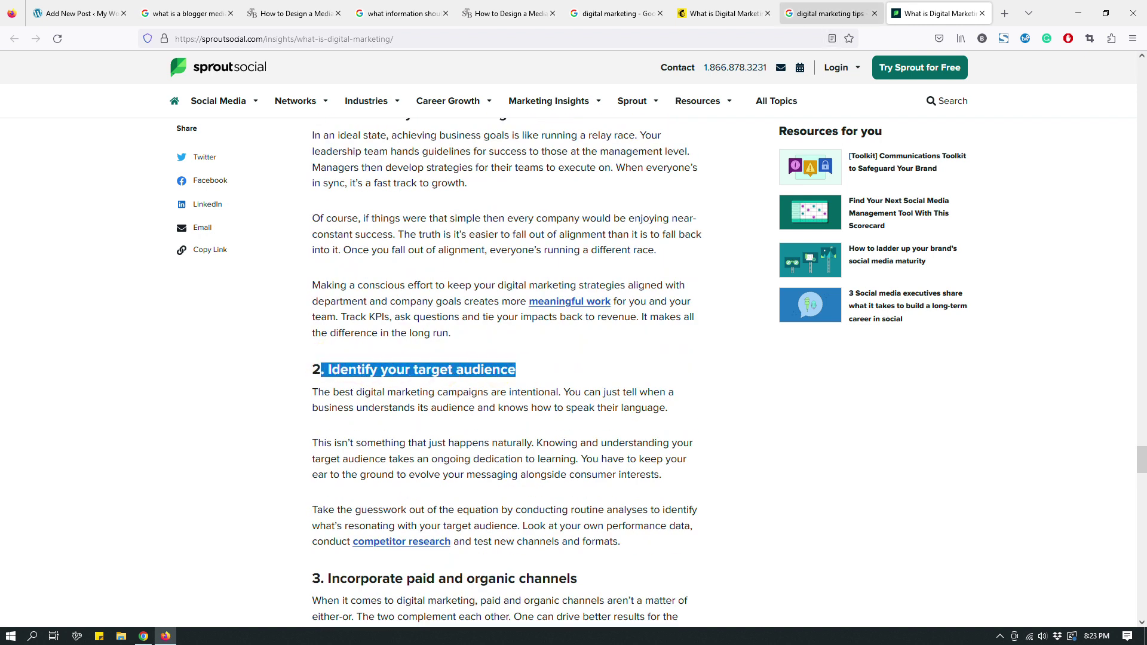
Step: Recheck the Google snippet, and highlight the article's body paragraphs under subheadings 1 and 2 for comparison
left_click(827, 13)
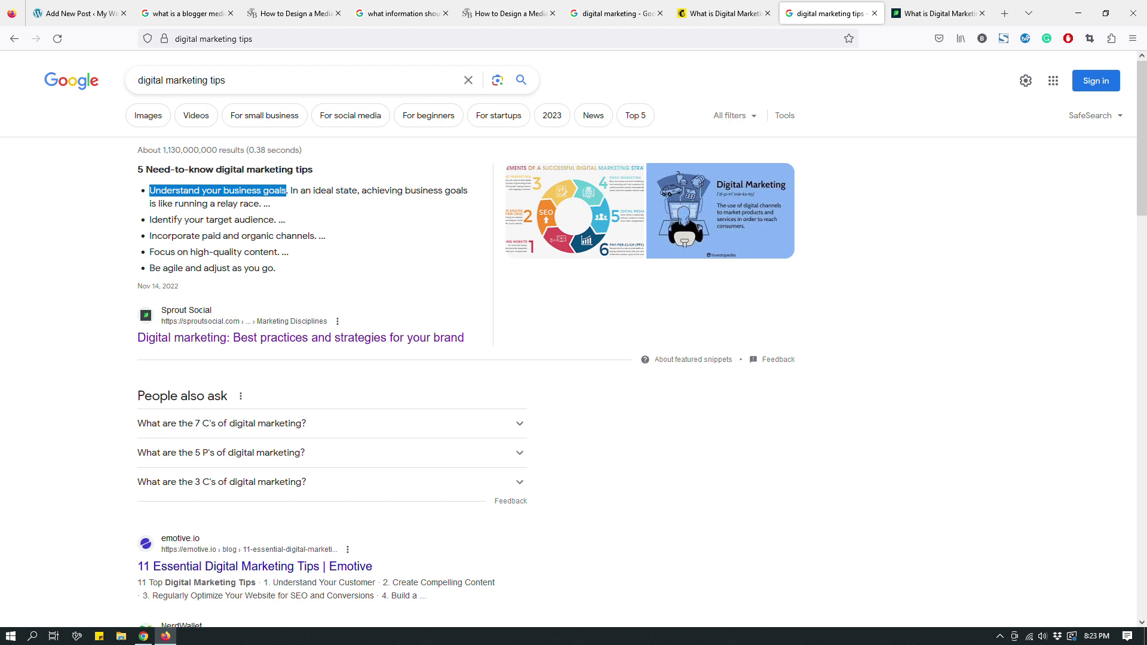
left_click(934, 14)
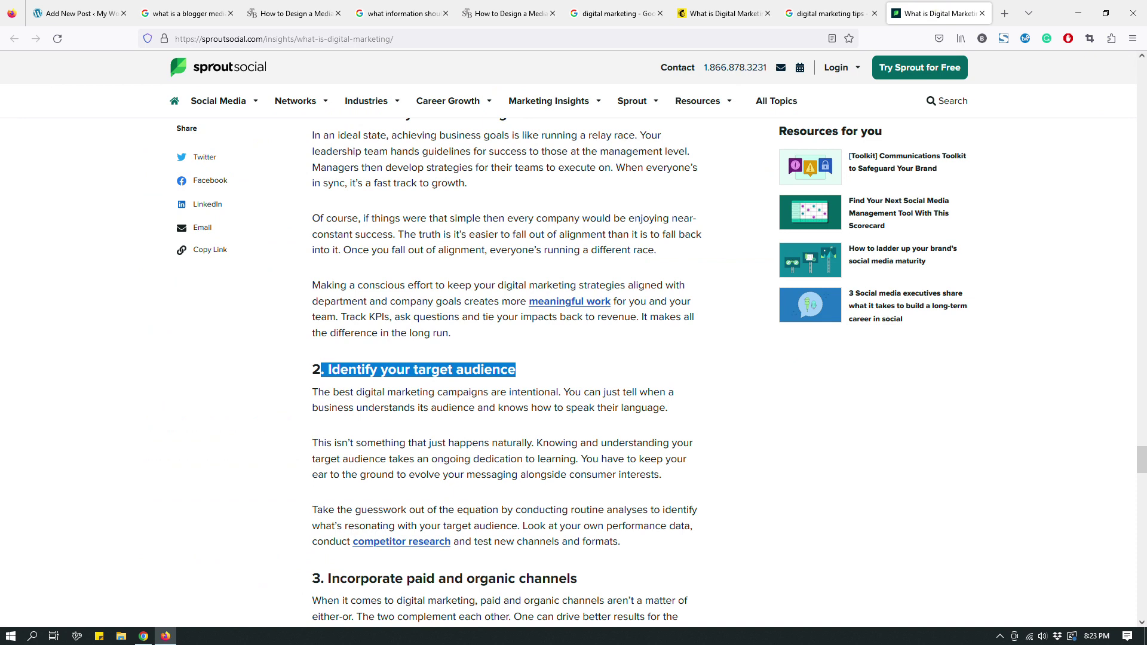
scroll(532, 367, "up", 3)
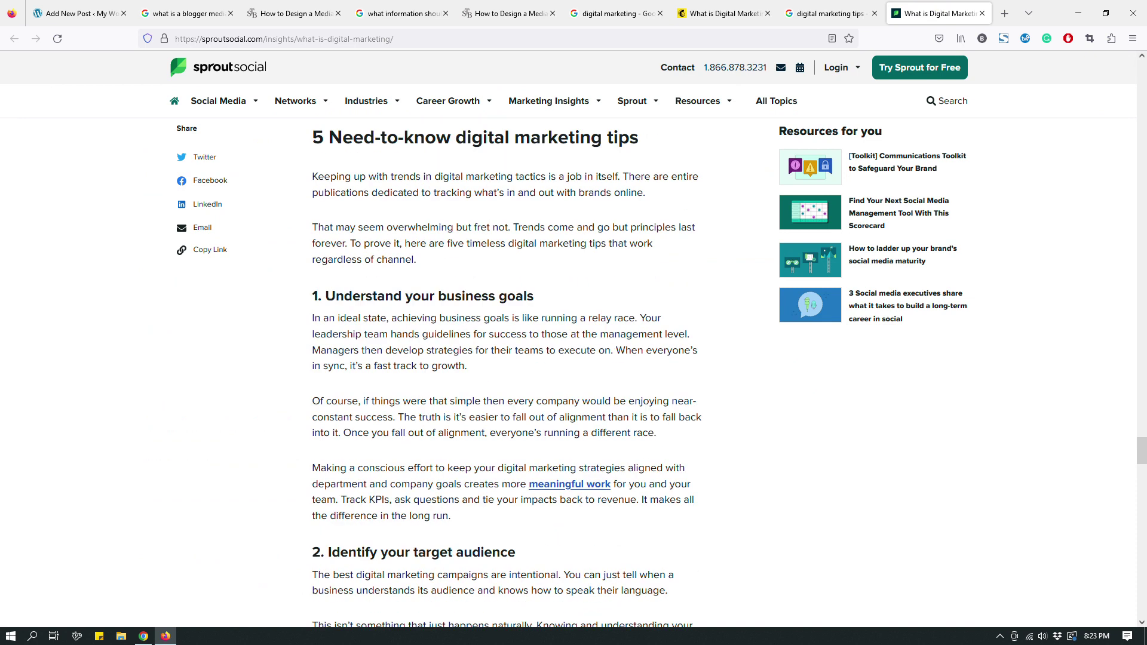
scroll(506, 370, "down", 1)
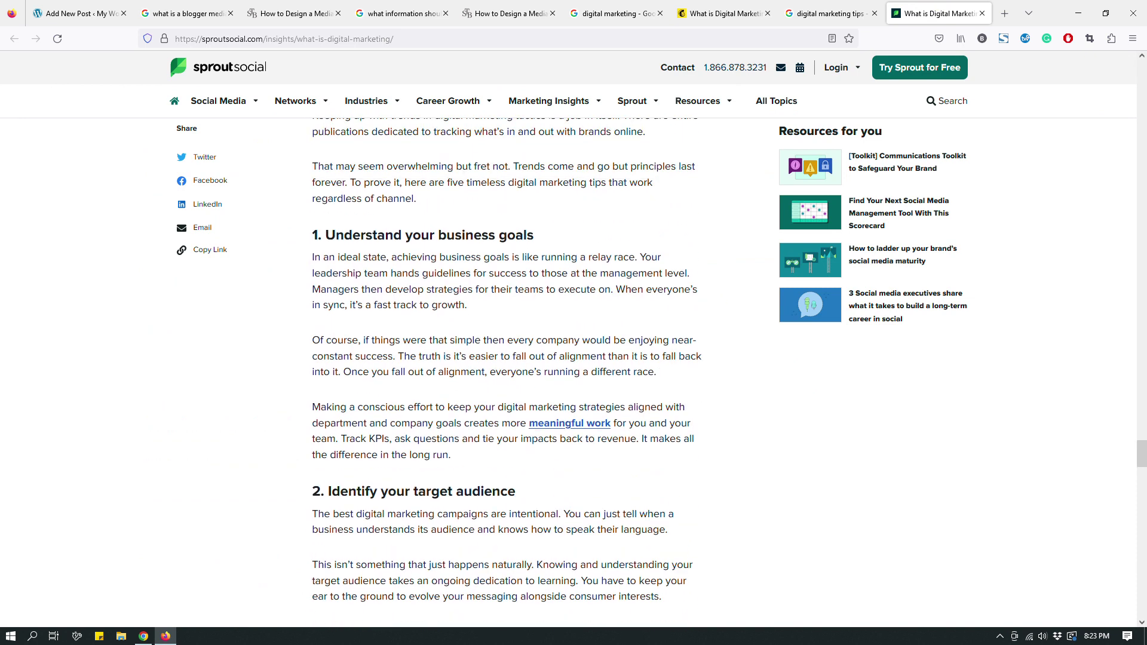
left_click_drag(453, 457, 312, 258)
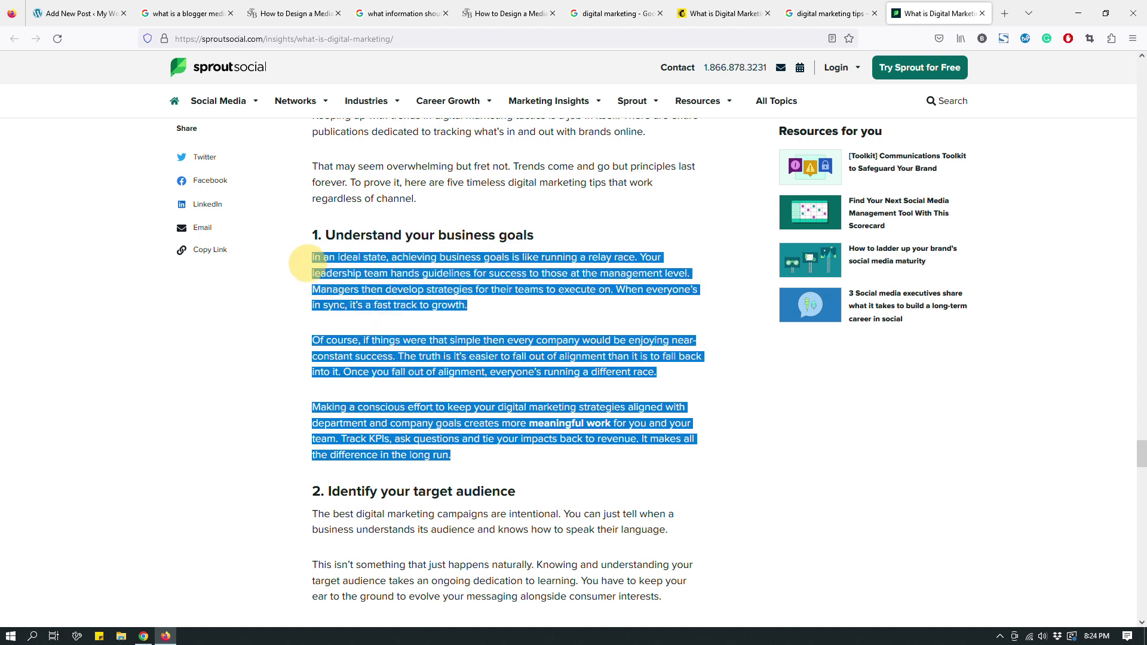
scroll(312, 263, "down", 4)
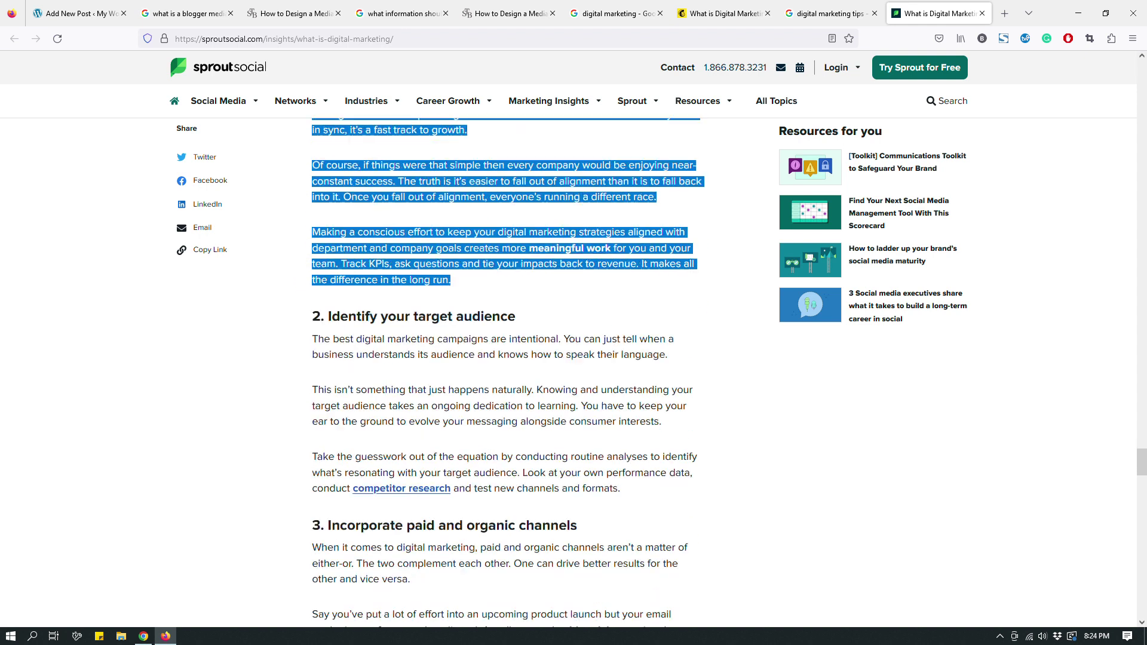
left_click_drag(622, 420, 310, 272)
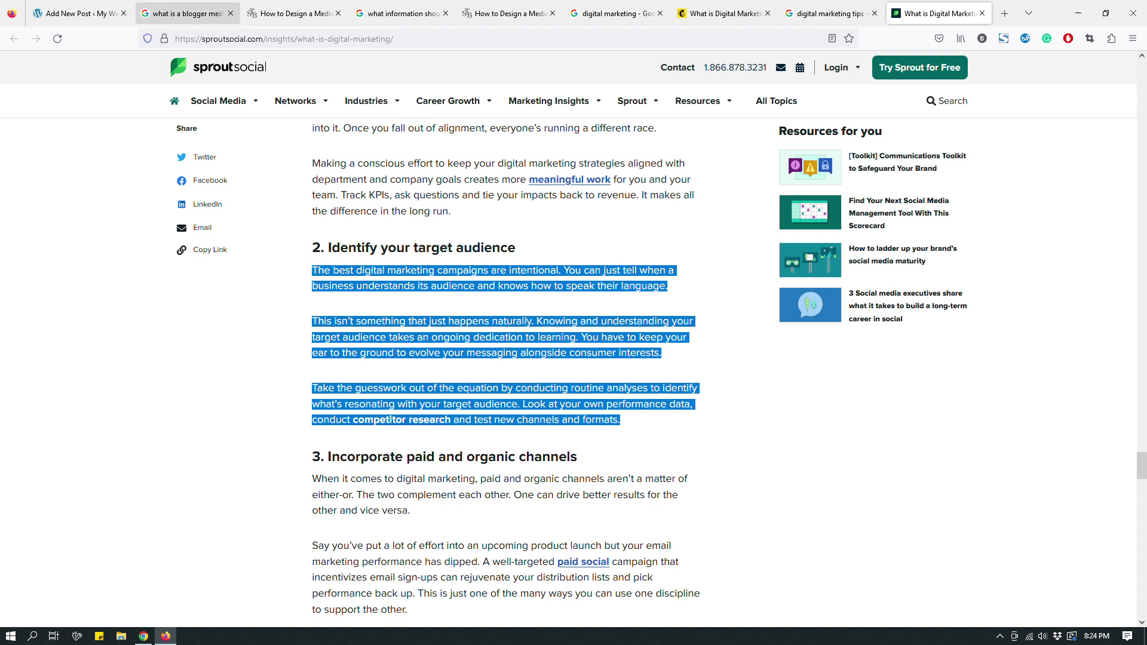
Step: In the WordPress draft, delete the whole three-item bulleted list under the "These are 7 digital marketing tips you should know about" heading
left_click(293, 14)
left_click(78, 13)
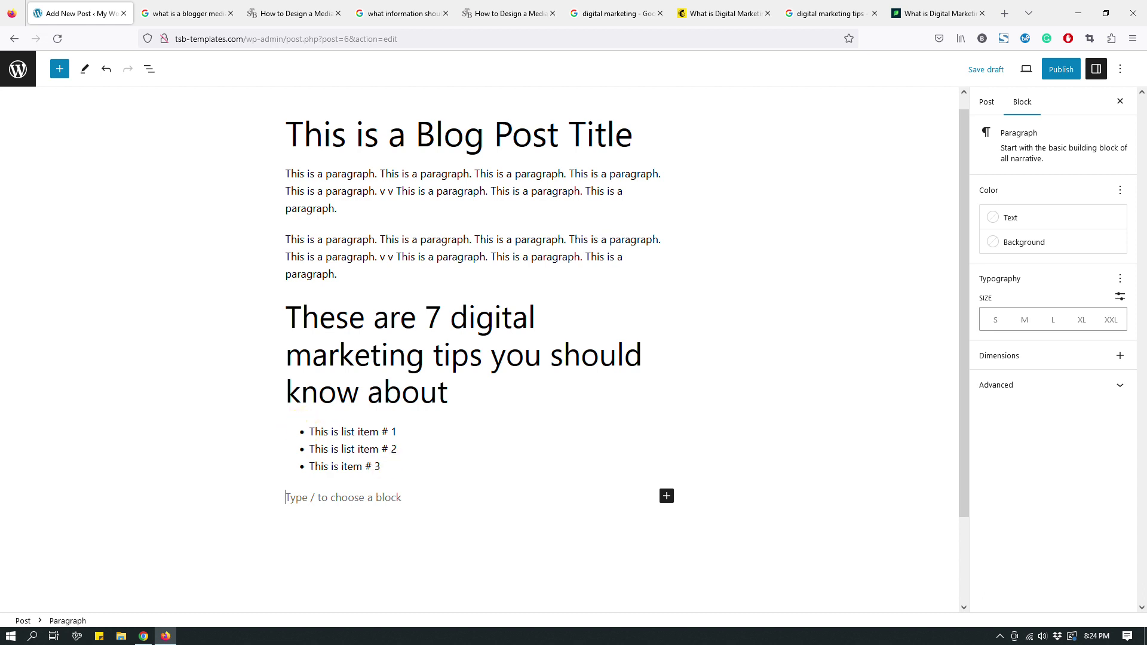
left_click(375, 466)
left_click_drag(372, 464, 381, 466)
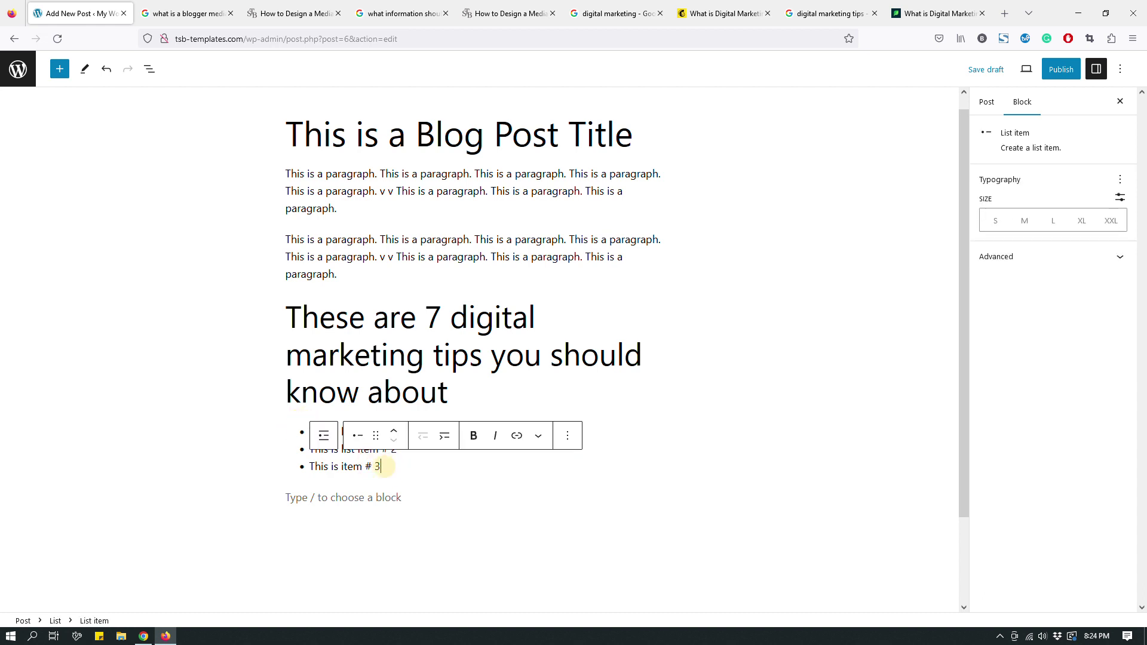
left_click_drag(303, 431, 315, 431)
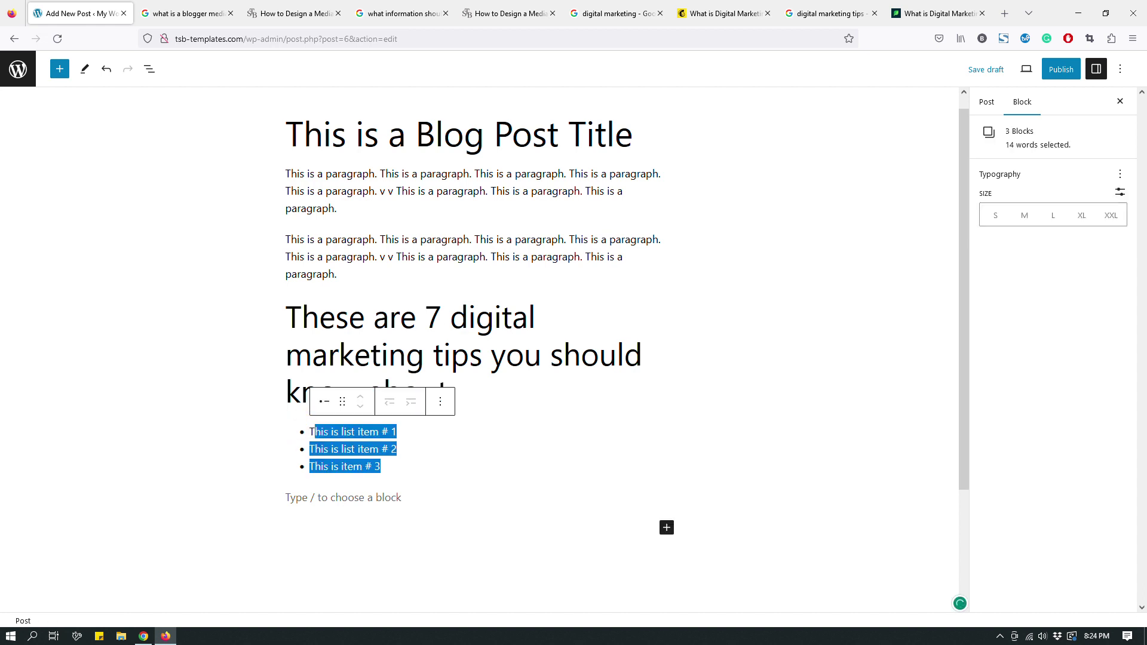
key("BackSpace")
key("BackSpace")
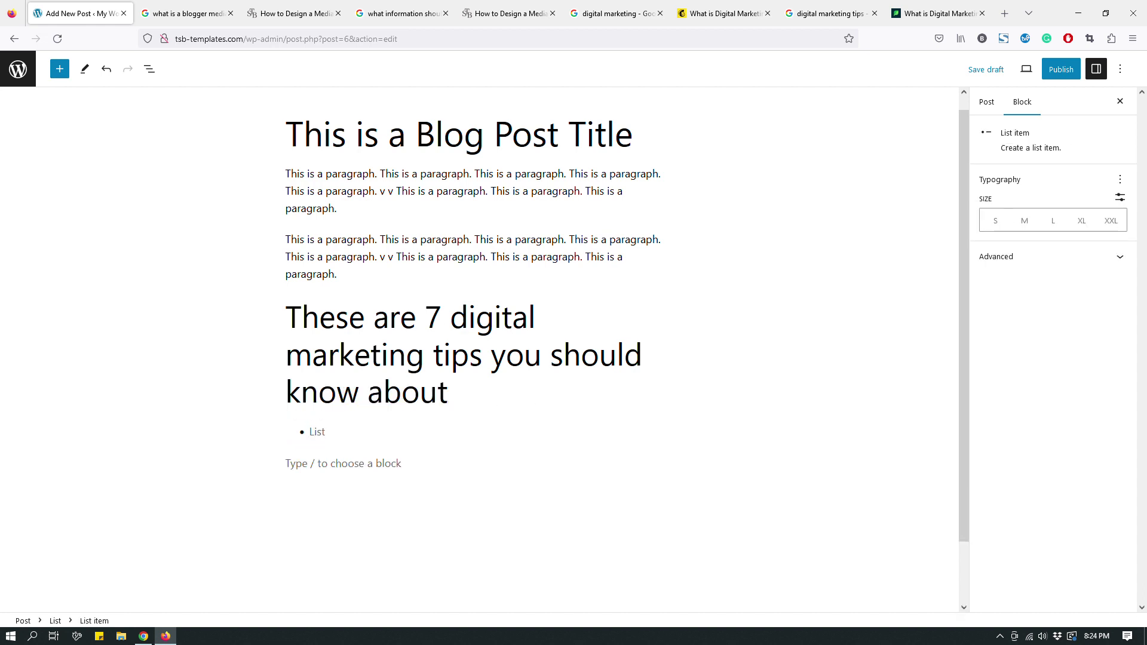
key("BackSpace")
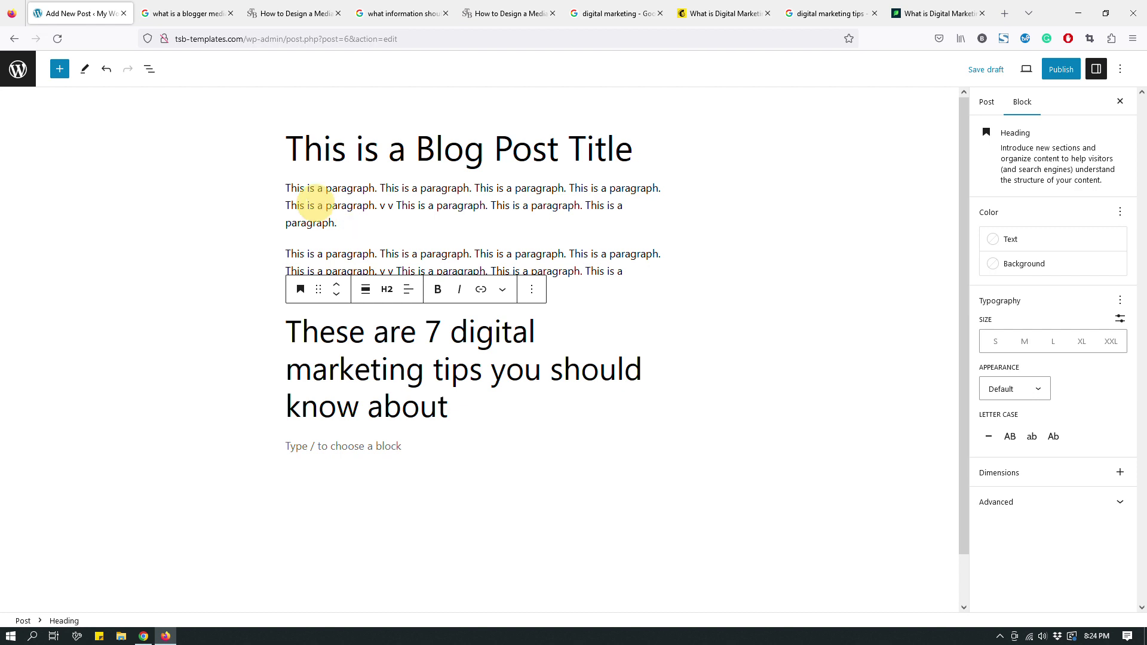
Step: Copy the draft's first paragraph and paste it as two separate paragraphs under the digital marketing tips heading
triple_click(278, 186)
key("ctrl+c")
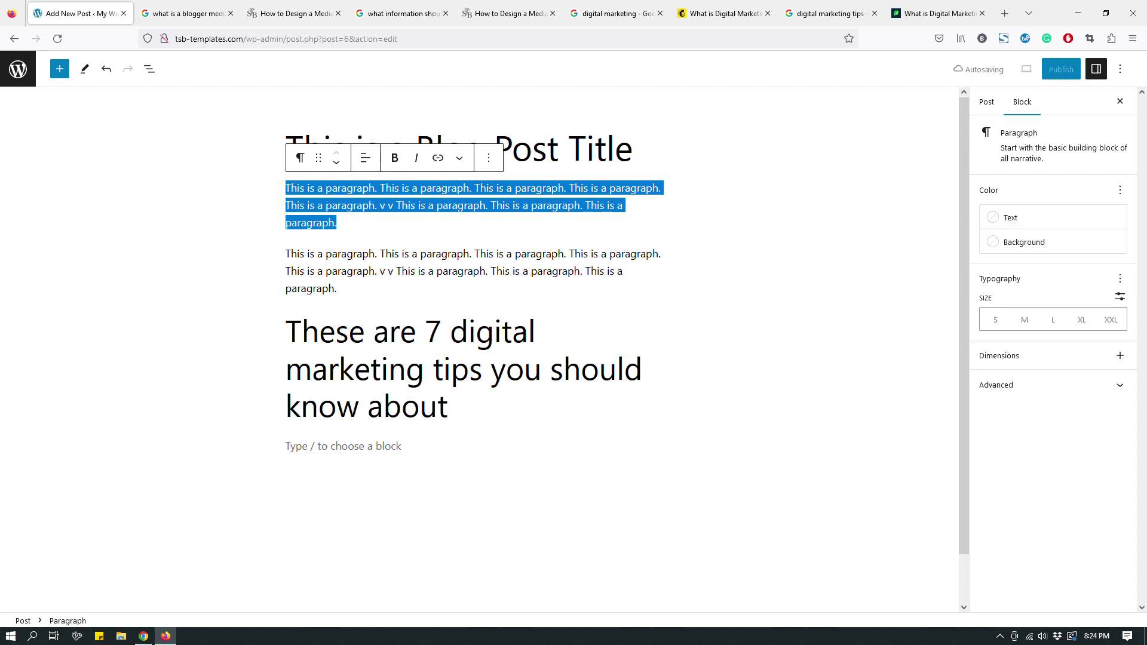
left_click(299, 446)
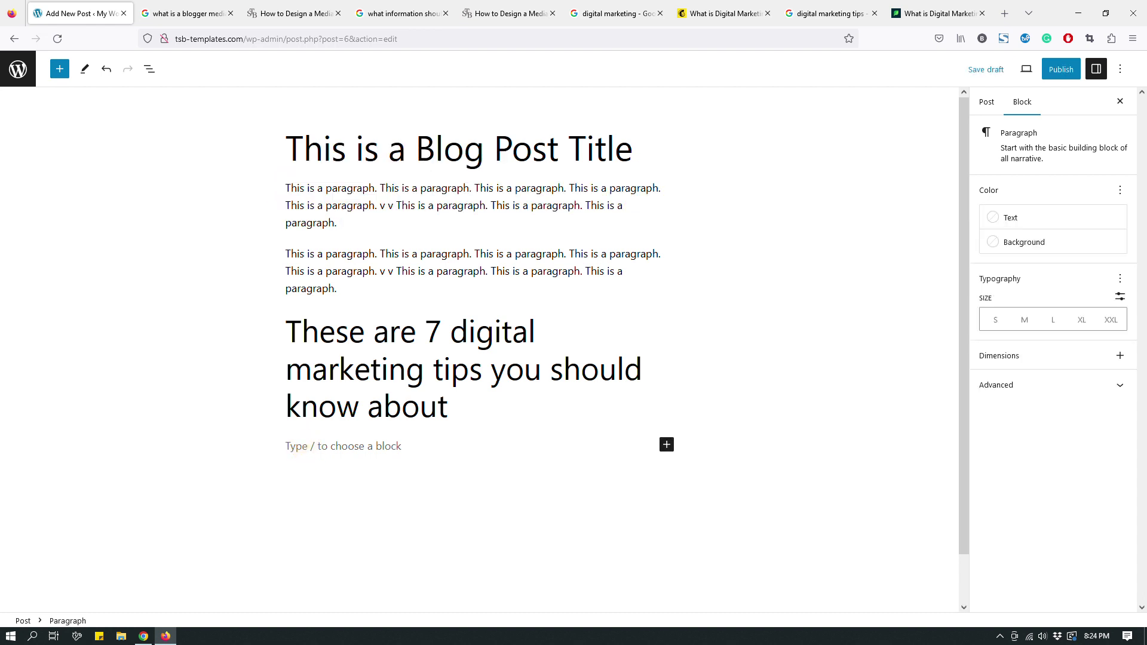
key("ctrl+v")
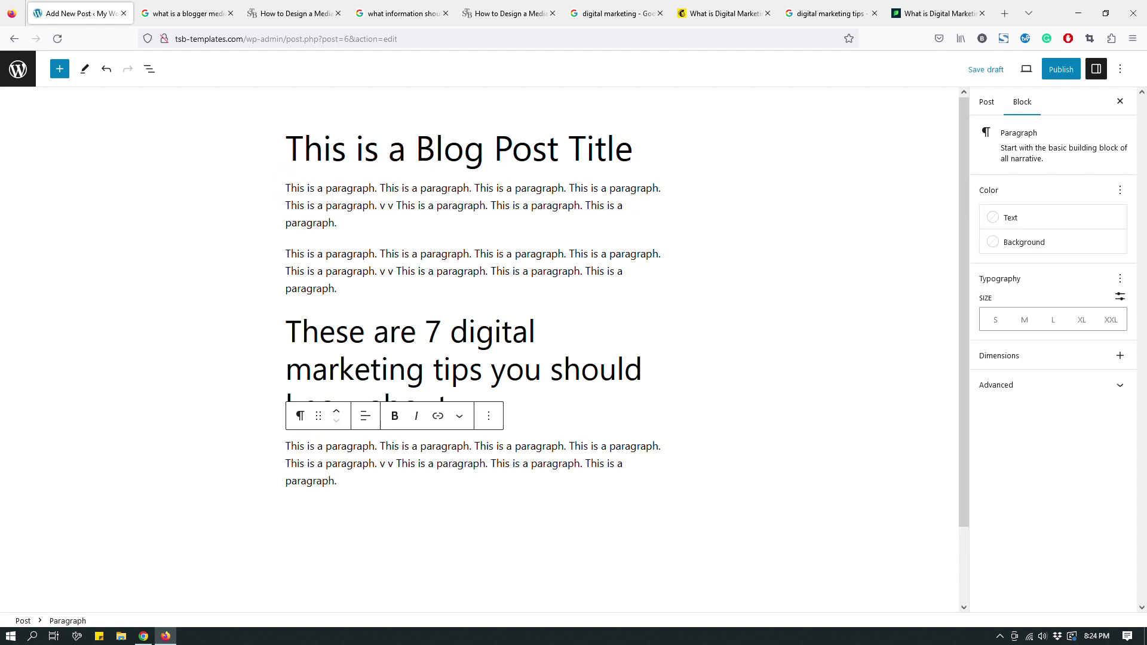
key("Return")
key("ctrl+v")
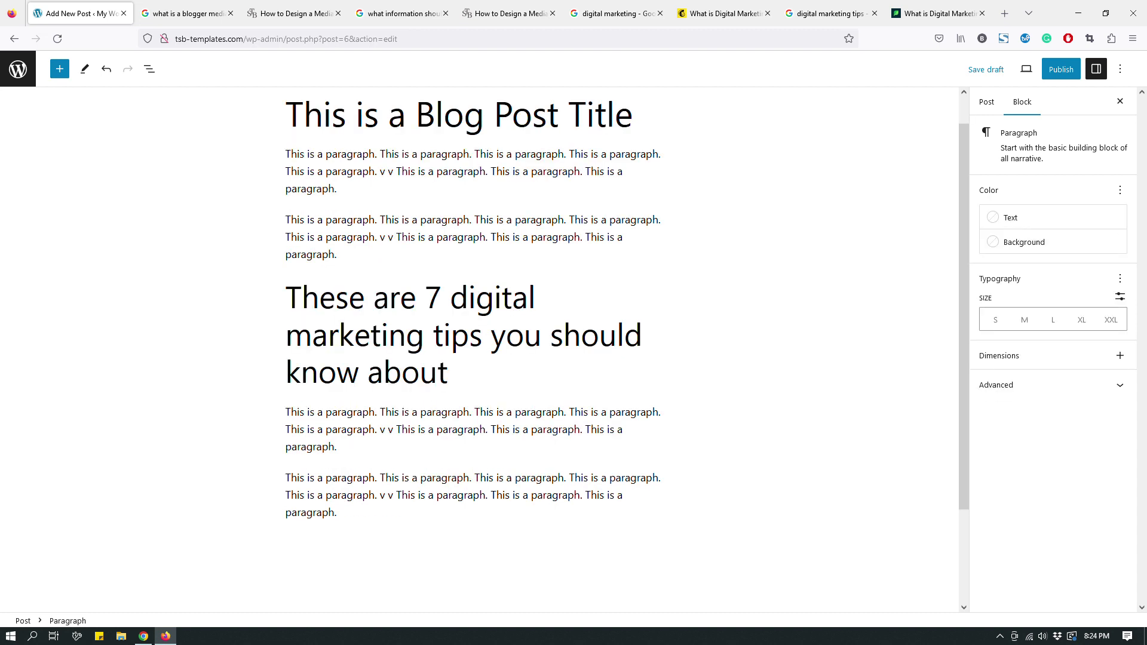
Step: Add the line "This is a subheader" below the pasted paragraphs and transform it into a heading
key("Return")
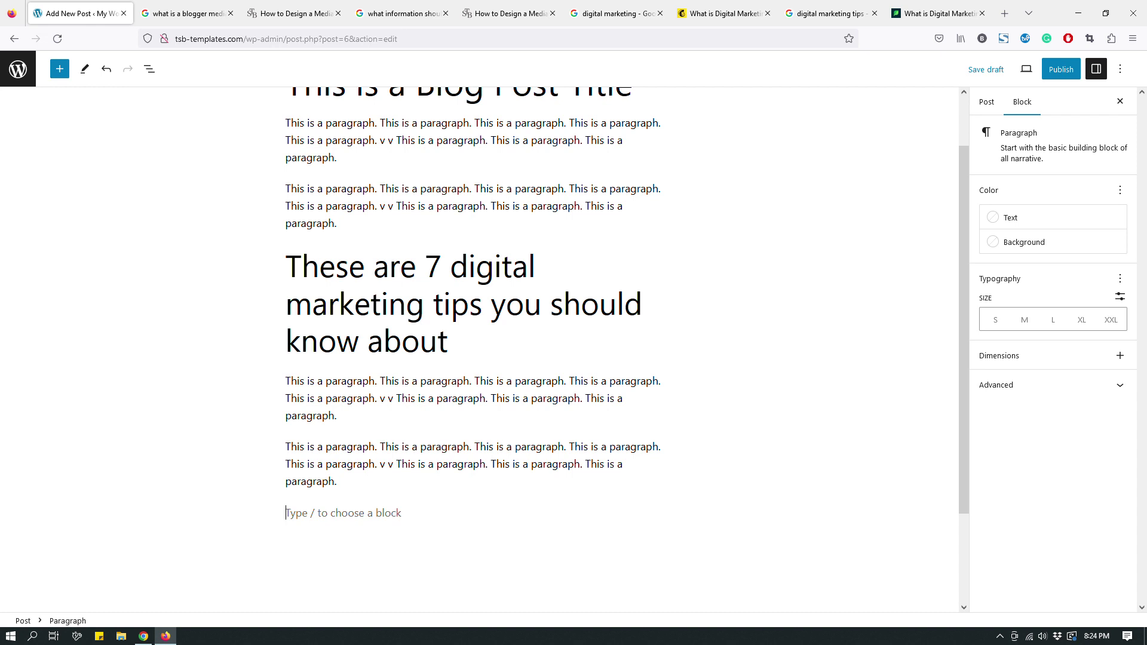
type("This is a")
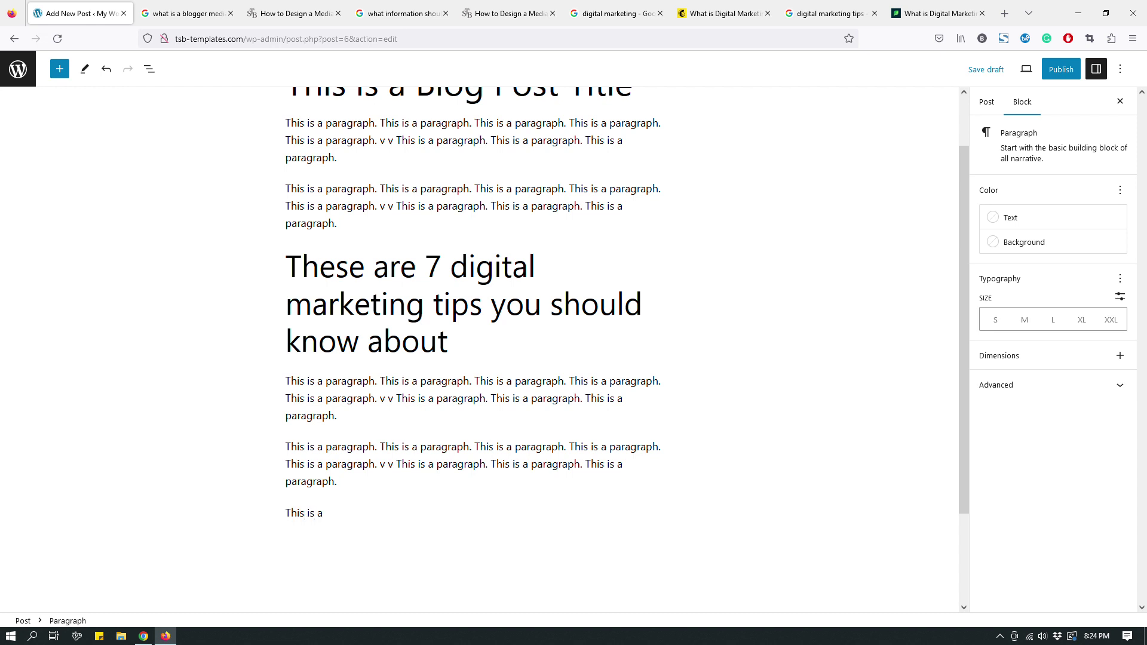
type(" subheader")
triple_click(313, 512)
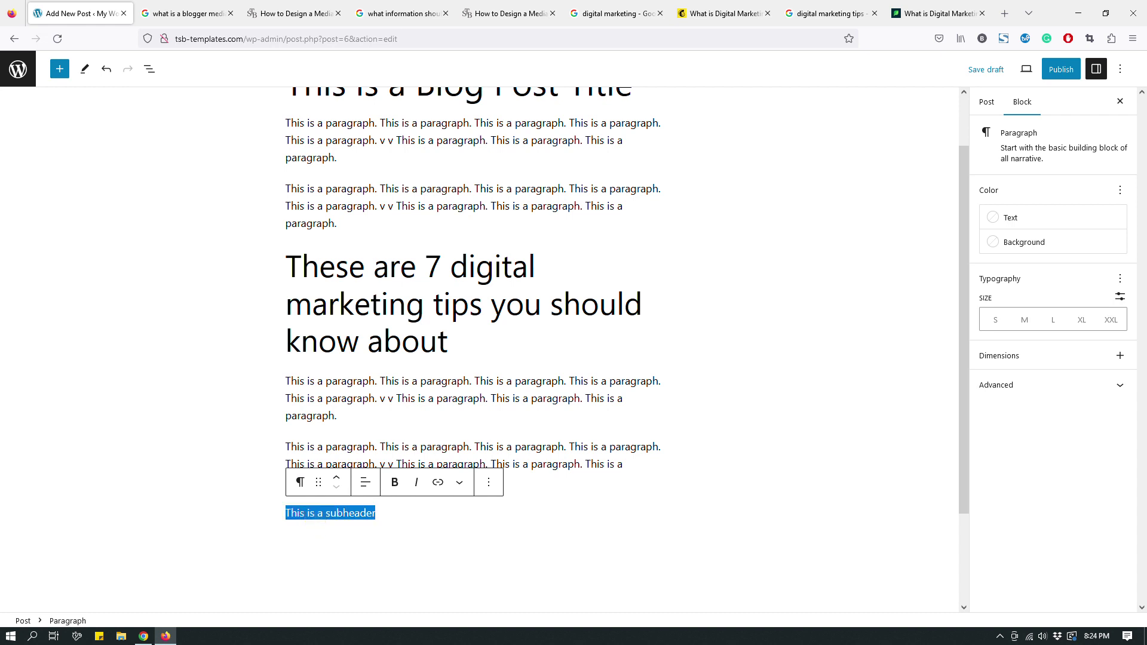
left_click(300, 483)
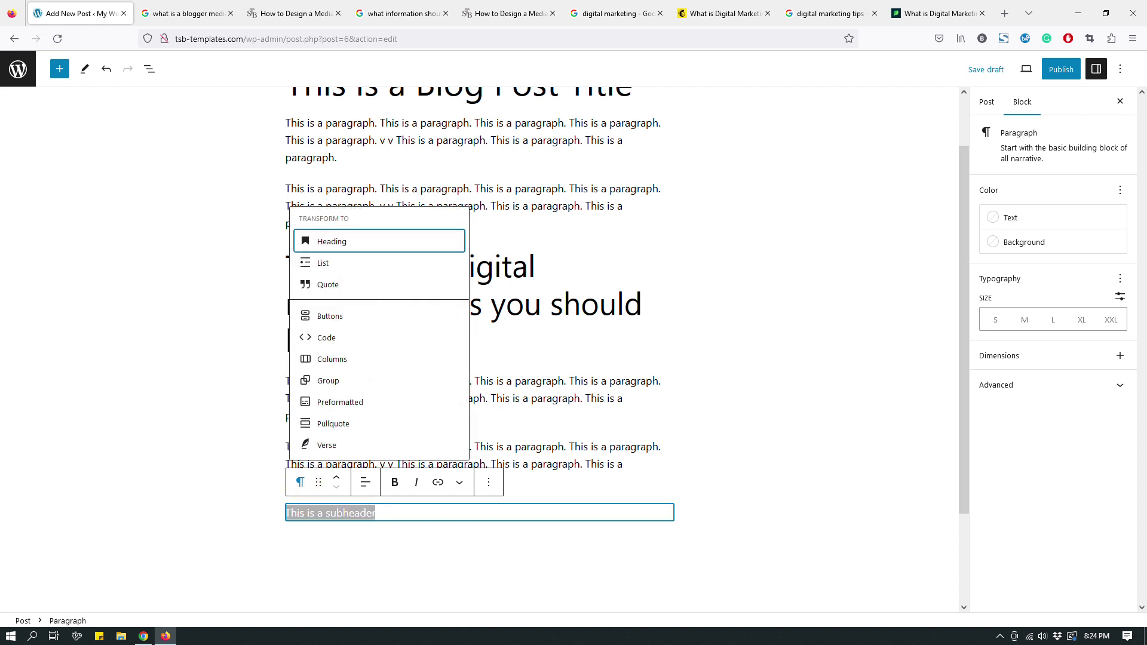
left_click(332, 241)
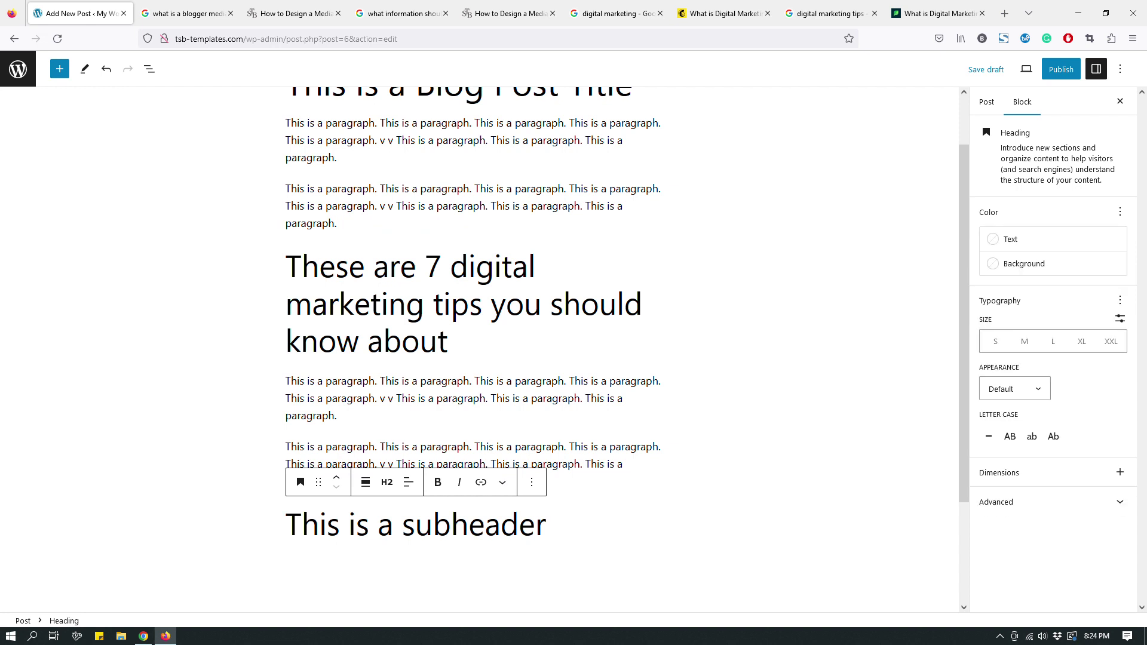
Step: Check the heading level of "These are 7 digital marketing tips you should know about"
triple_click(278, 273)
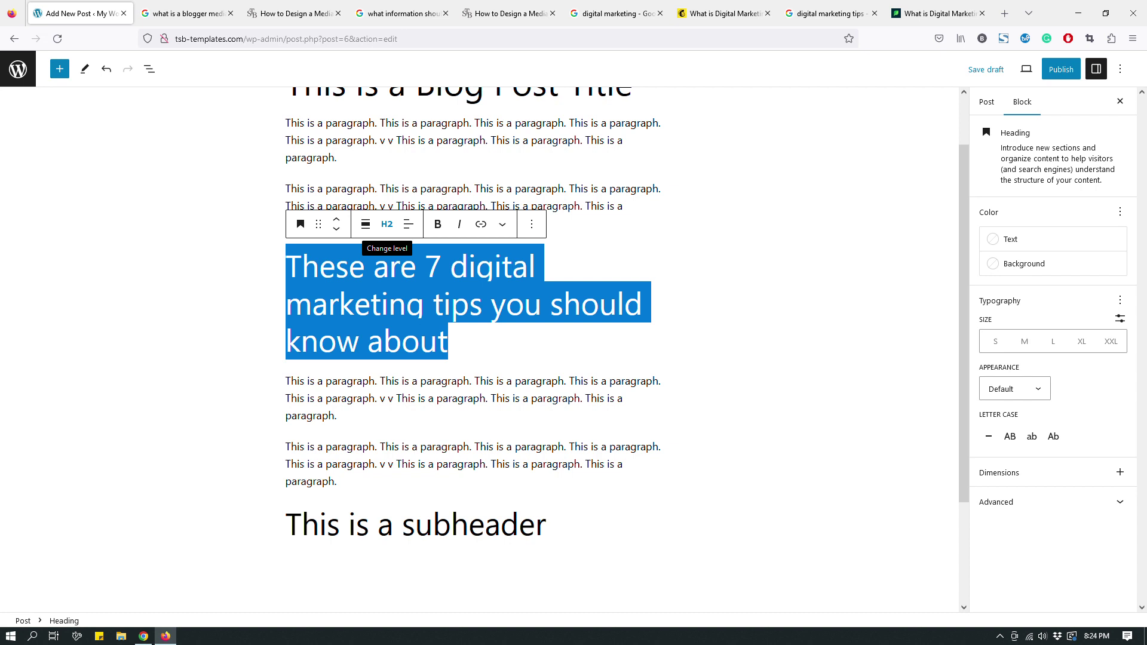
left_click(387, 224)
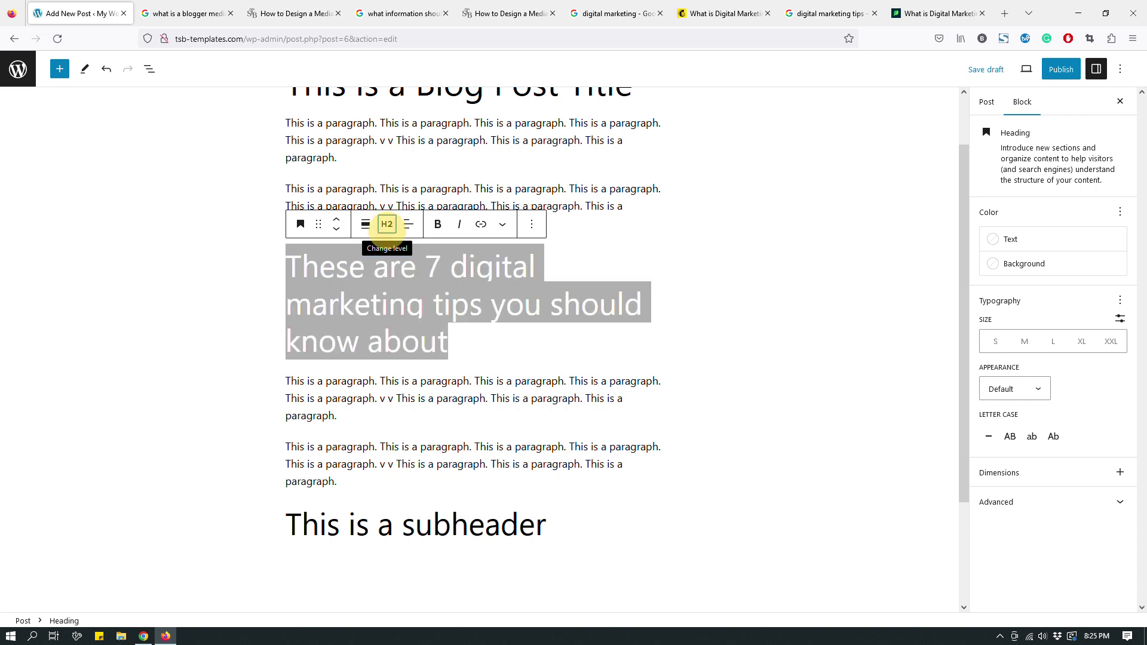
left_click(386, 224)
left_click(454, 347)
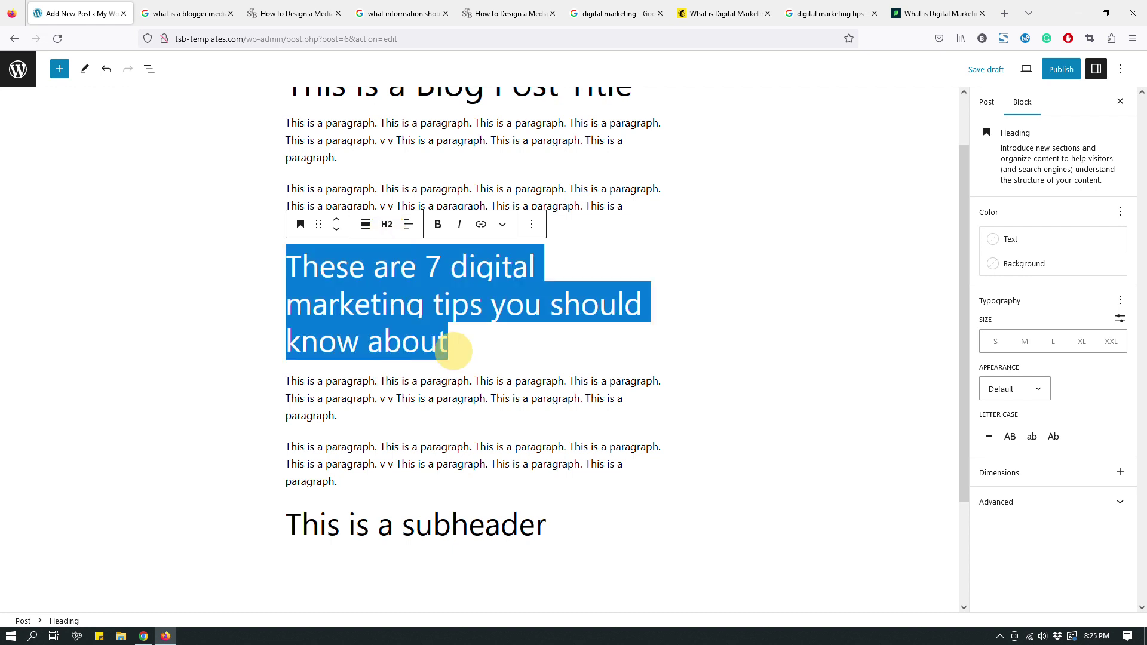
left_click(474, 343)
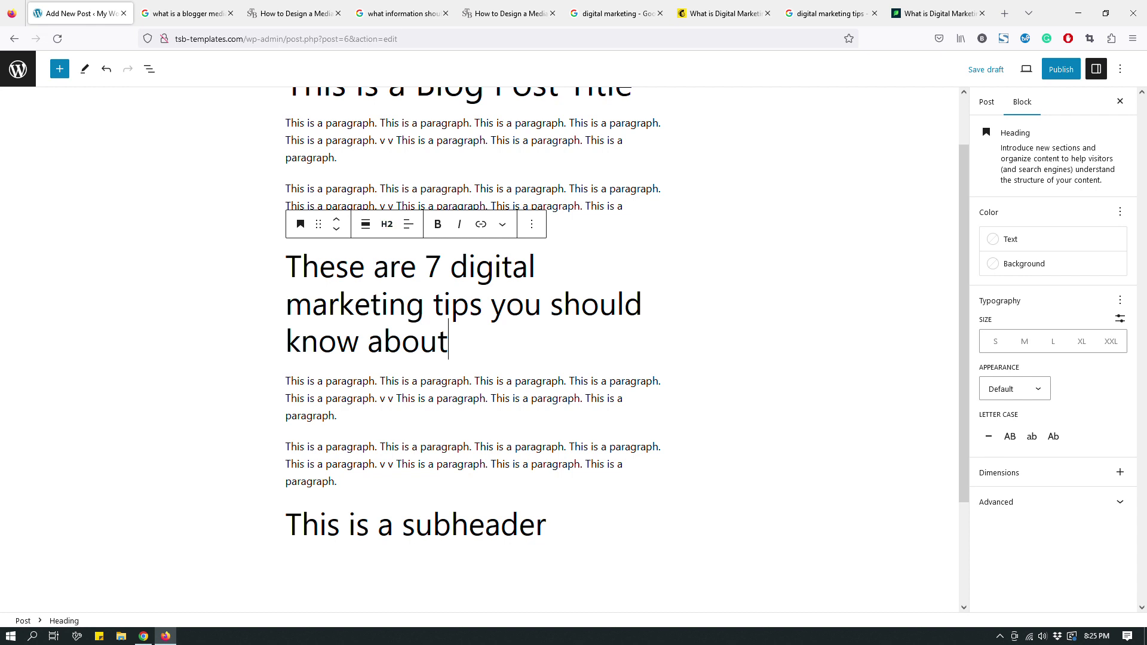
Step: Change the "This is a subheader" heading to level H3
left_click_drag(573, 529, 282, 529)
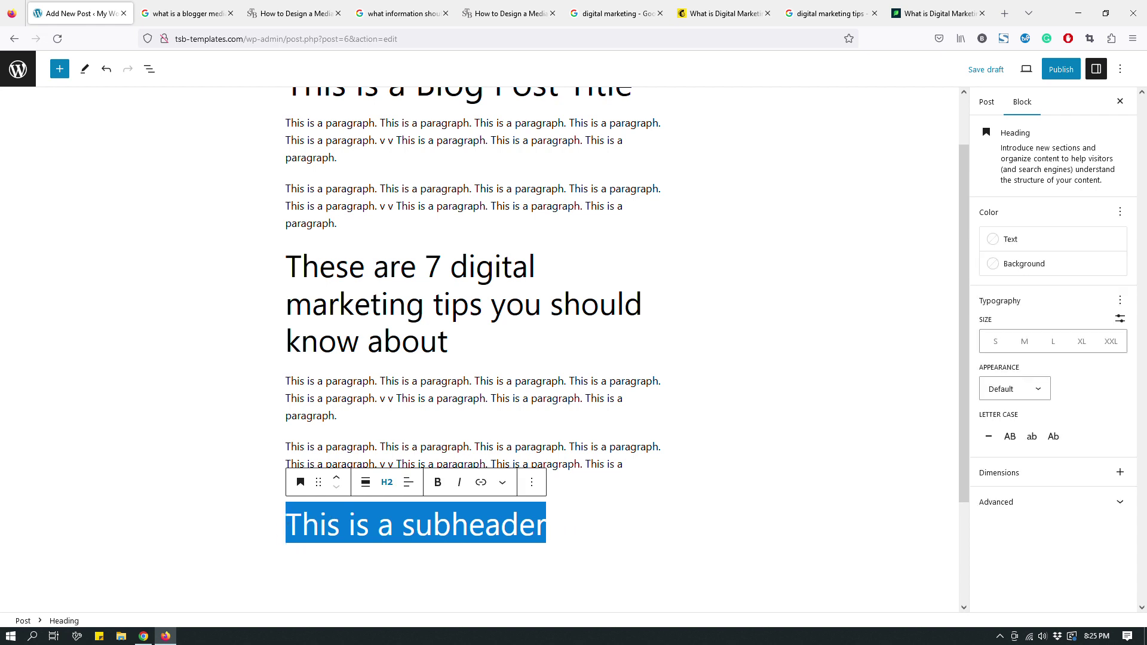
left_click(387, 482)
left_click(392, 379)
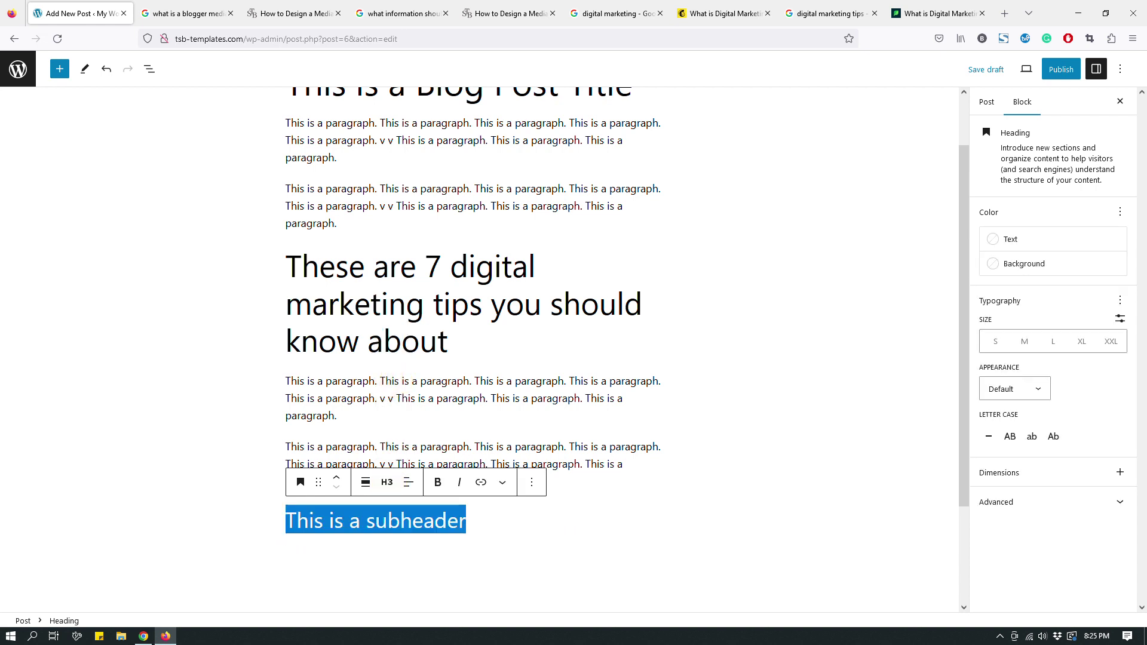
Step: Copy the two paragraphs directly under the "These are 7 digital marketing tips you should know about" heading
left_click(352, 480)
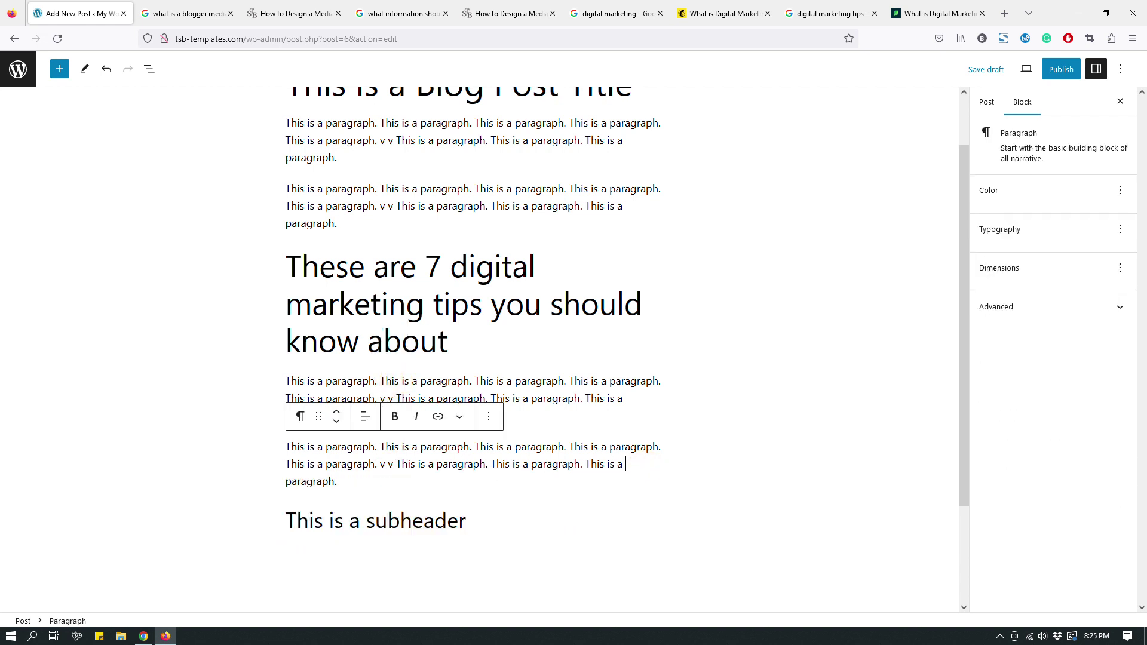
left_click_drag(352, 480, 281, 376)
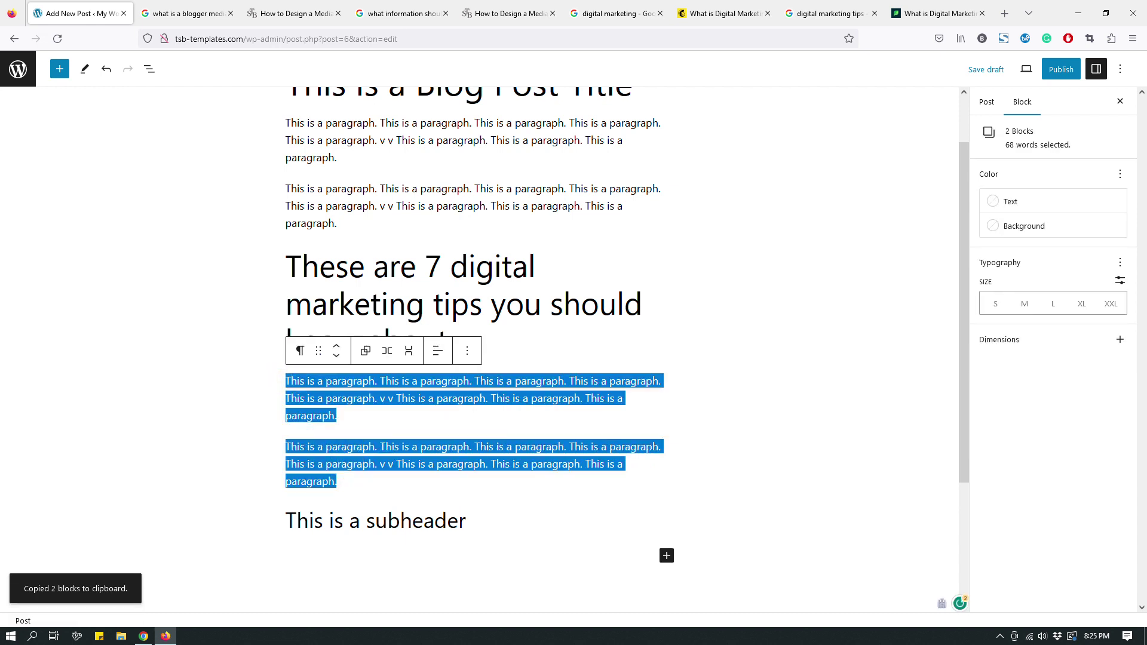
left_click(471, 533)
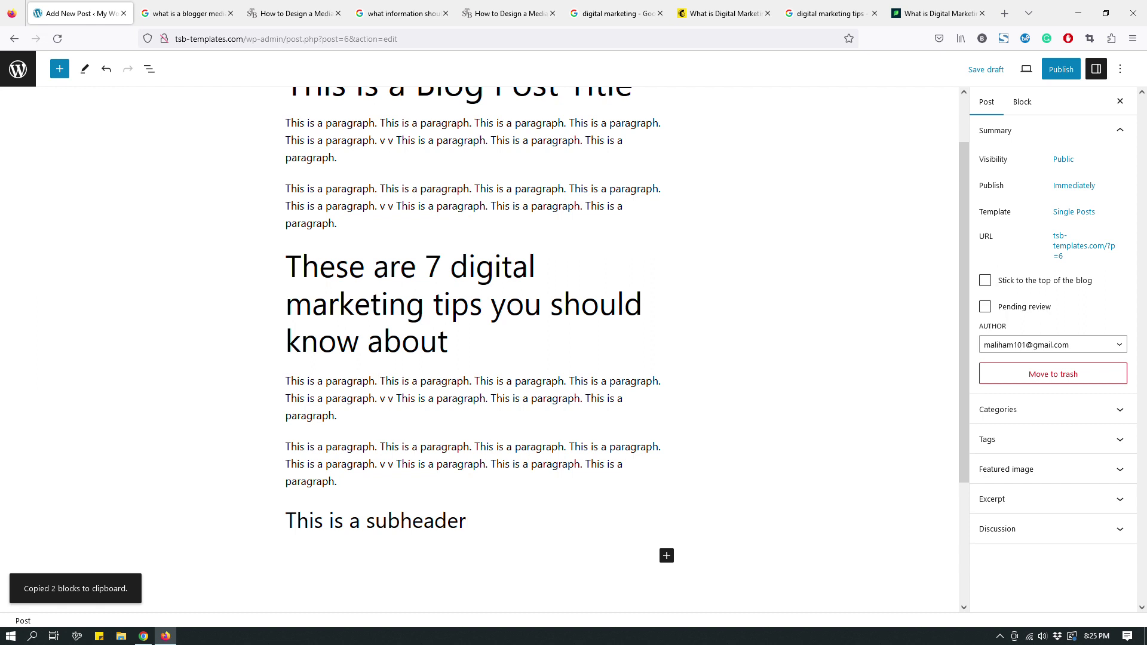
type("This is a paragraph. This is a paragraph. This is a paragraph. This is a paragraph. This is a paragraph. v v This is a paragraph. This is a paragraph. This is a paragraph. This is a paragraph. This is a paragraph. This is a paragraph. This is a paragraph. This is a paragraph. v v This is a paragraph. This is a paragraph. This is a paragraph.")
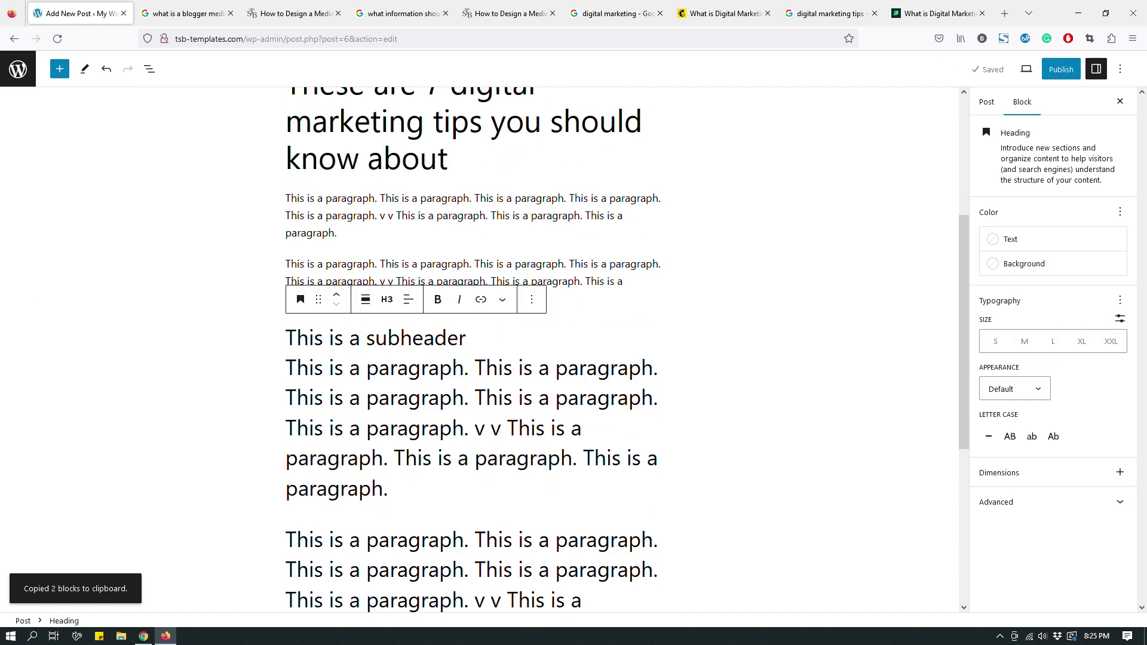
key("ctrl+z")
Step: Paste the two copied paragraphs as separate paragraph blocks below the "This is a subheader" heading
left_click(485, 382)
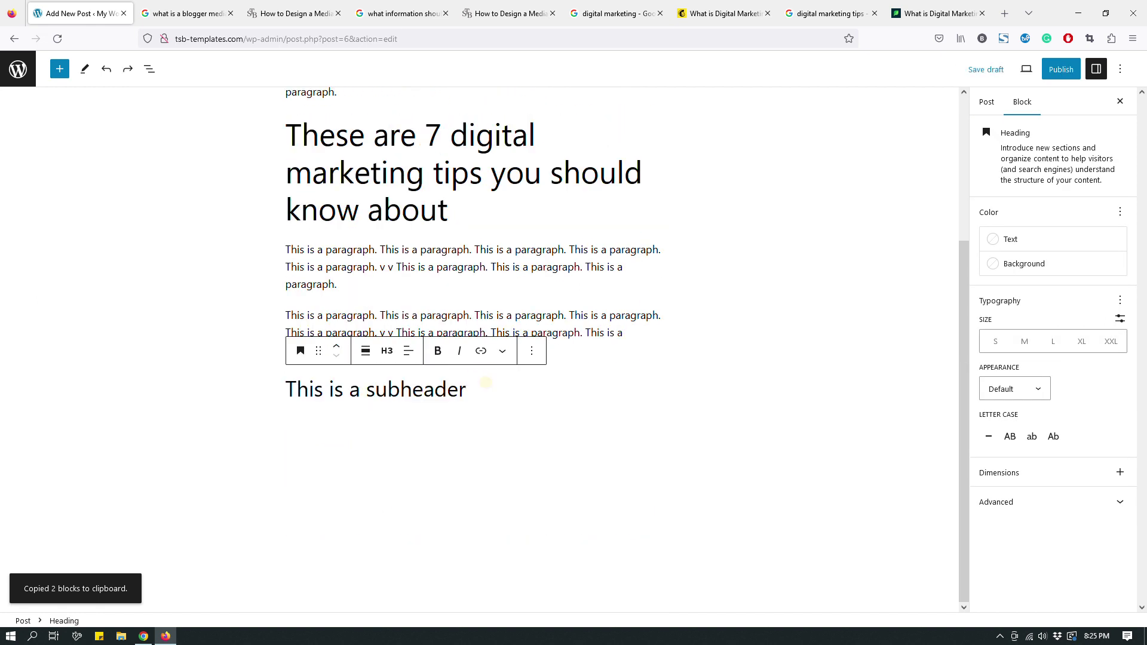
key("Return")
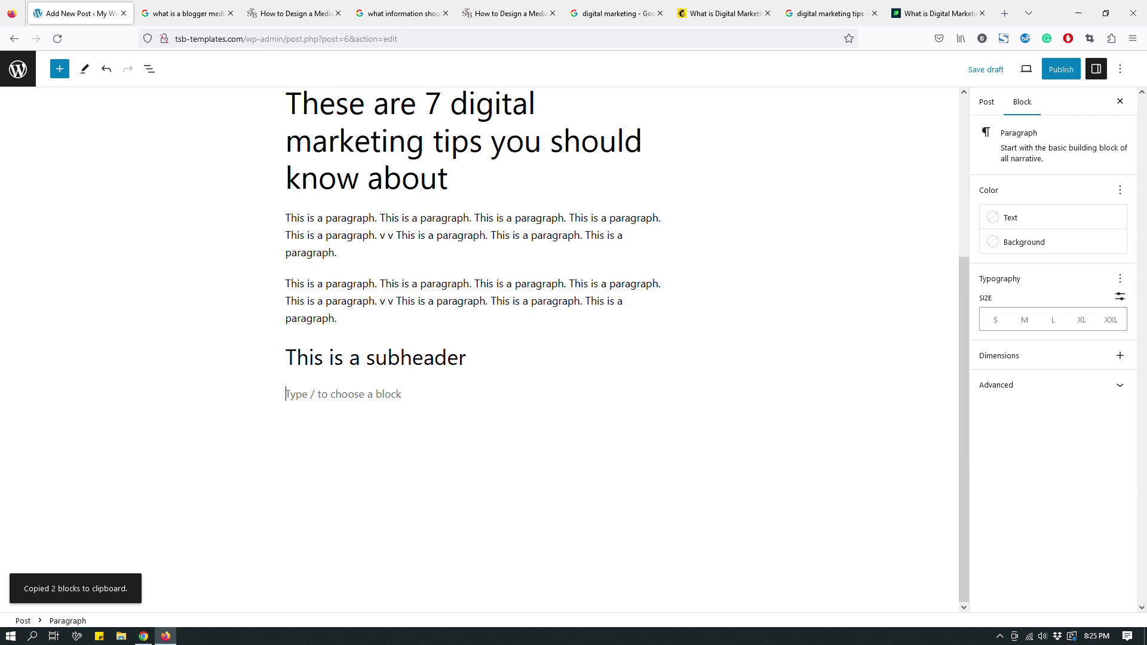
type("This is a paragraph. This is a paragraph. This is a paragraph. This is a paragraph. This is a paragraph. v v This is a paragraph. This is a paragraph. This is a paragraph. This is a paragraph. This is a paragraph. This is a paragraph. This is a paragraph. This is a paragraph. v v This is a paragraph. This is a paragraph. This is a paragraph.")
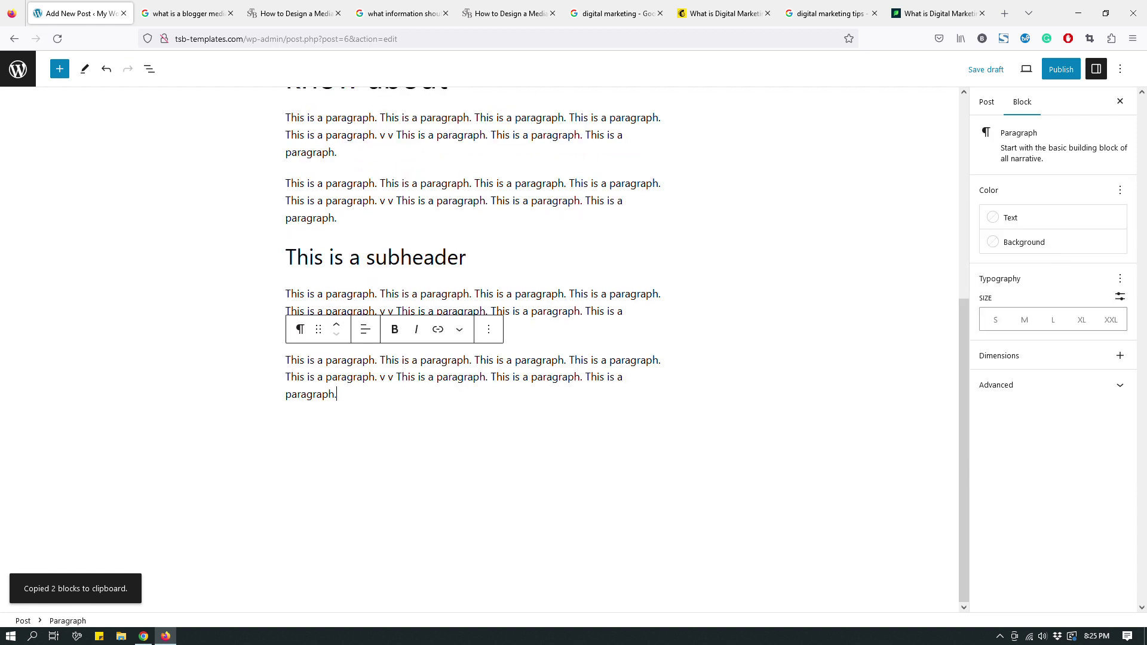
Step: Add the line "This is another subheader" below the pasted paragraphs and transform it into an H3 heading
key("Return")
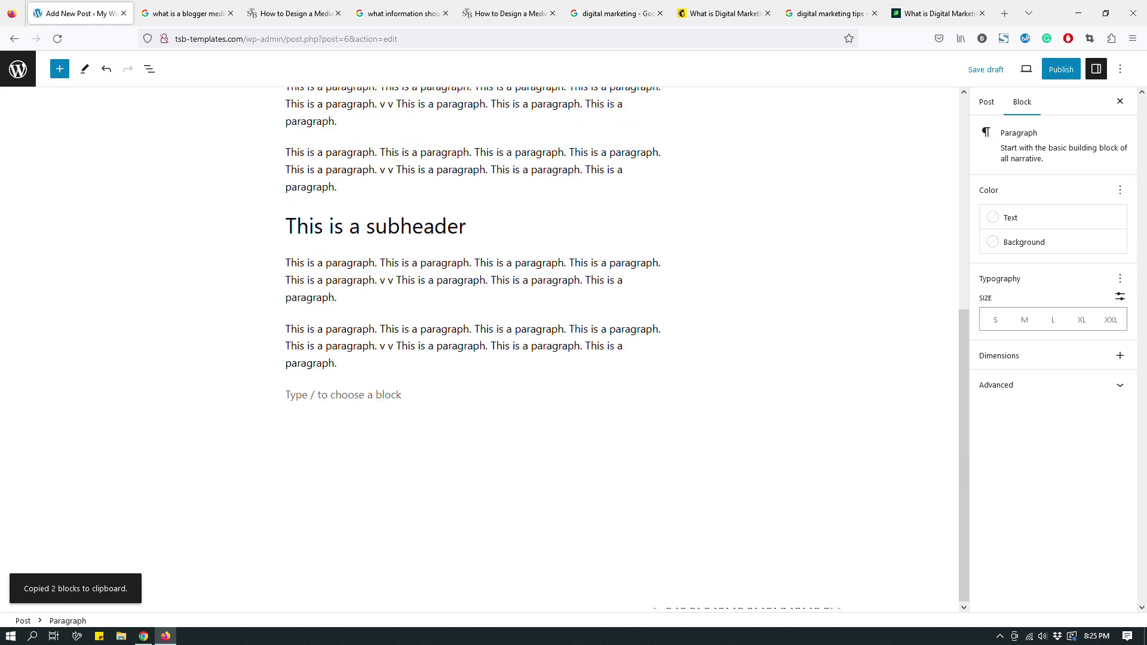
type("This is another subheader")
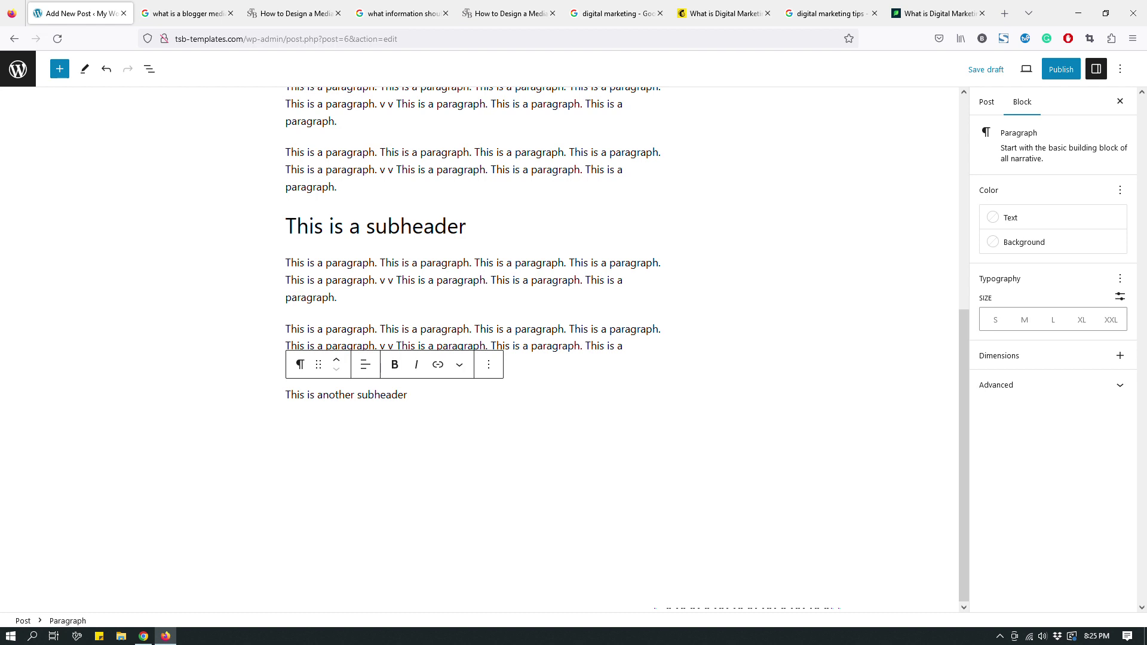
triple_click(384, 224)
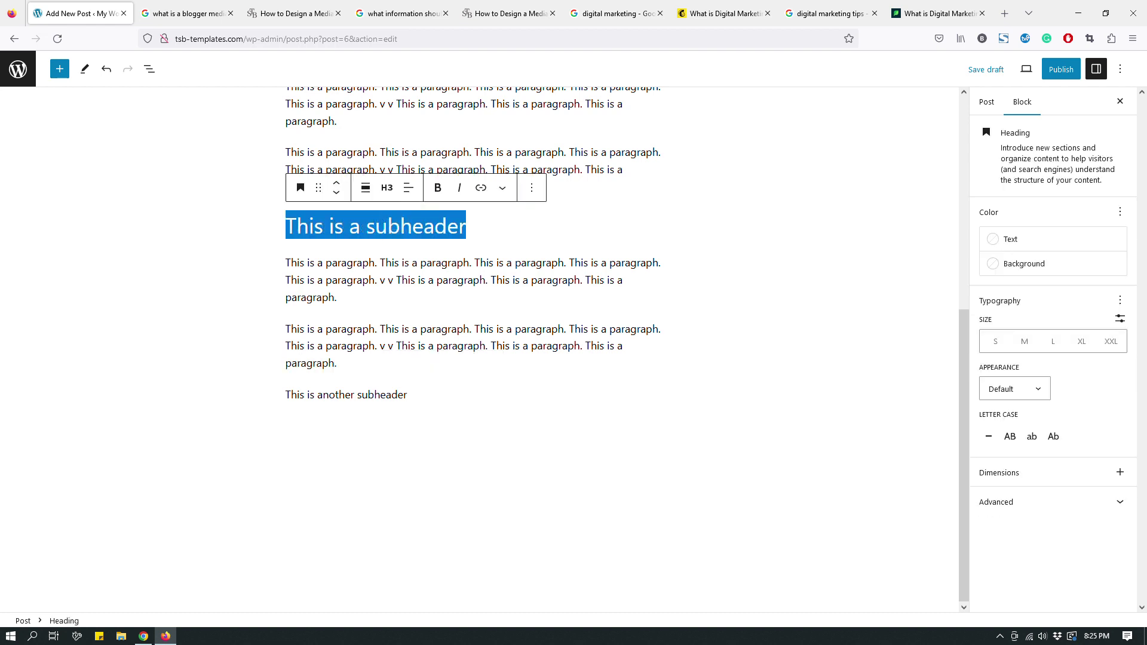
left_click_drag(412, 394, 286, 395)
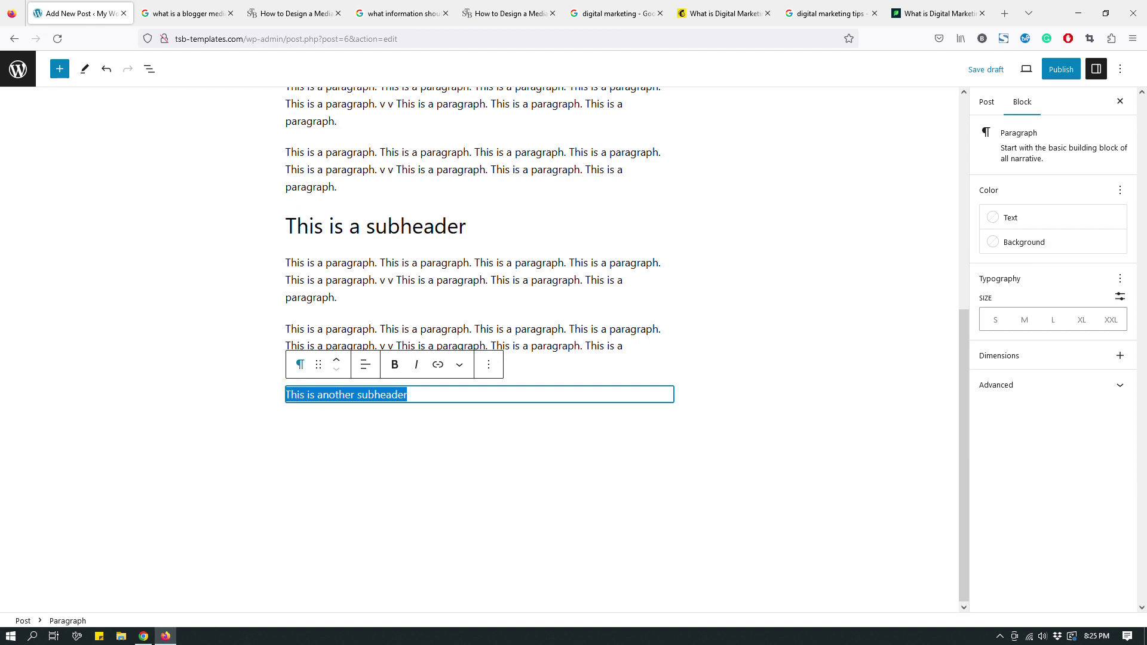
left_click(300, 365)
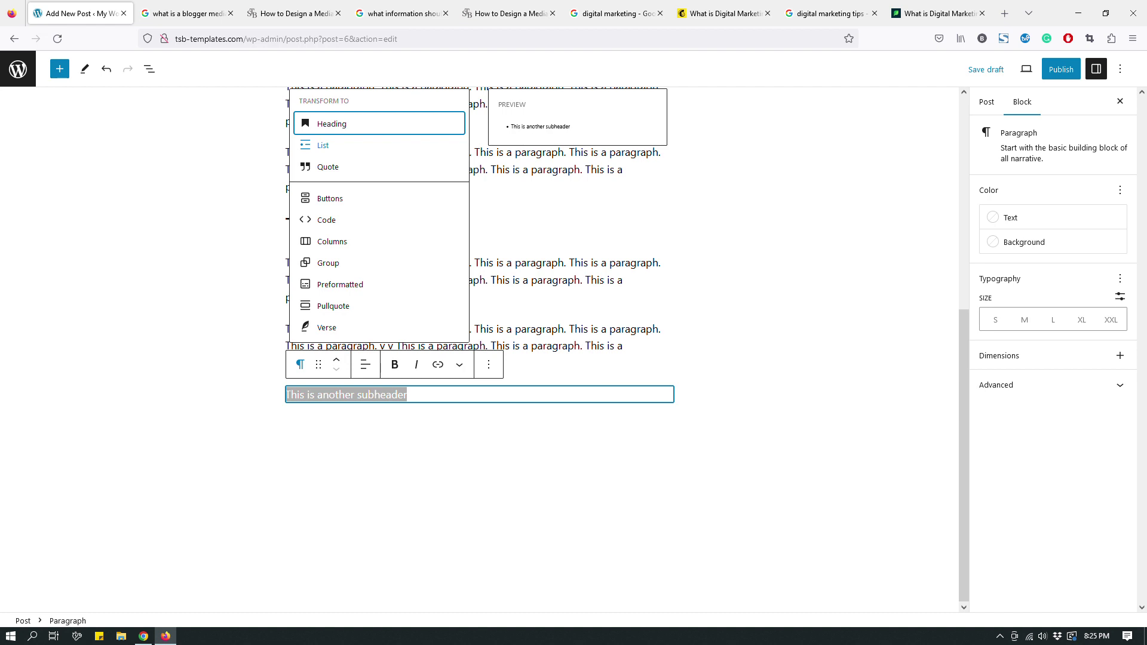
left_click(332, 123)
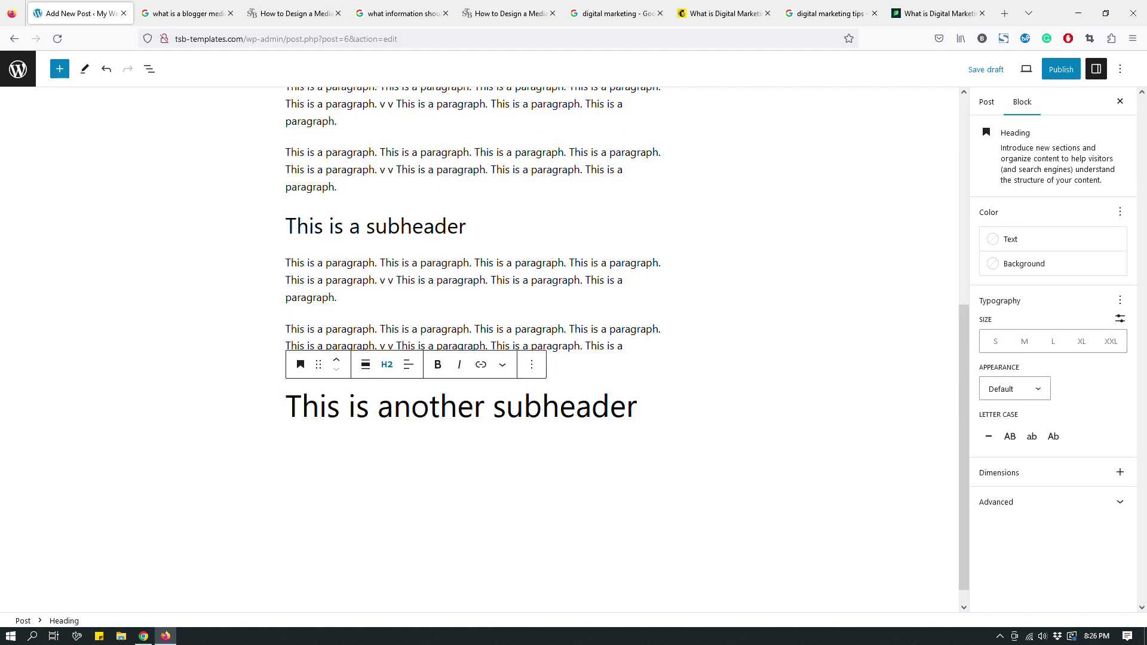
left_click(387, 364)
left_click(391, 442)
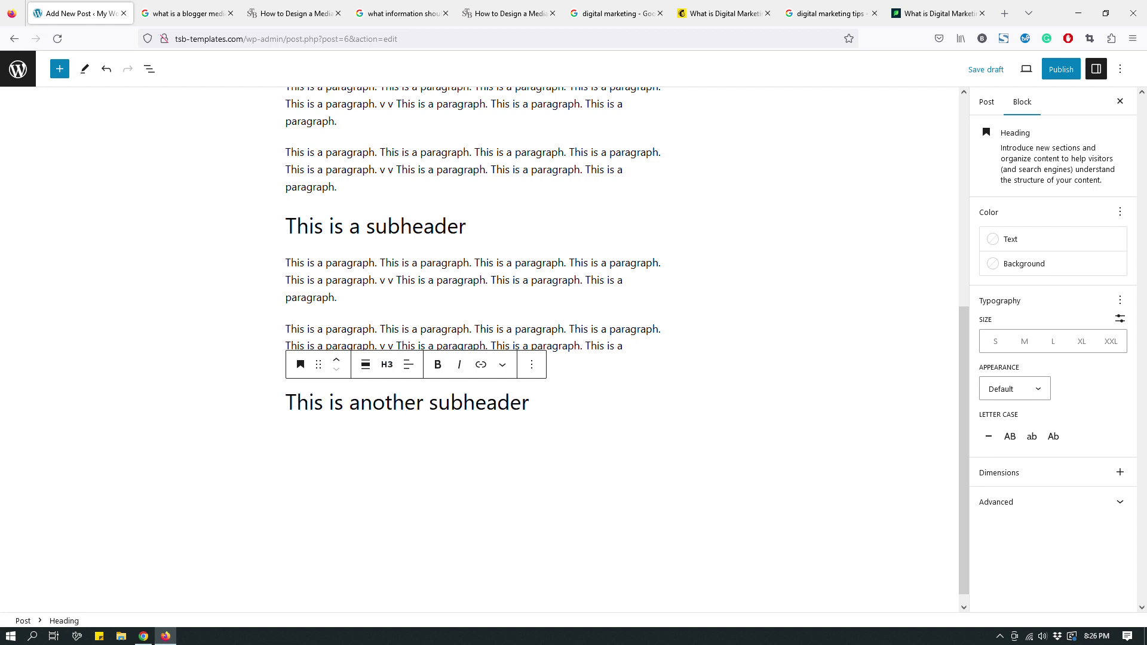
Step: Compare the heading levels of the digital marketing tips heading, "This is a subheader" and "This is another subheader"
scroll(477, 347, "up", 4)
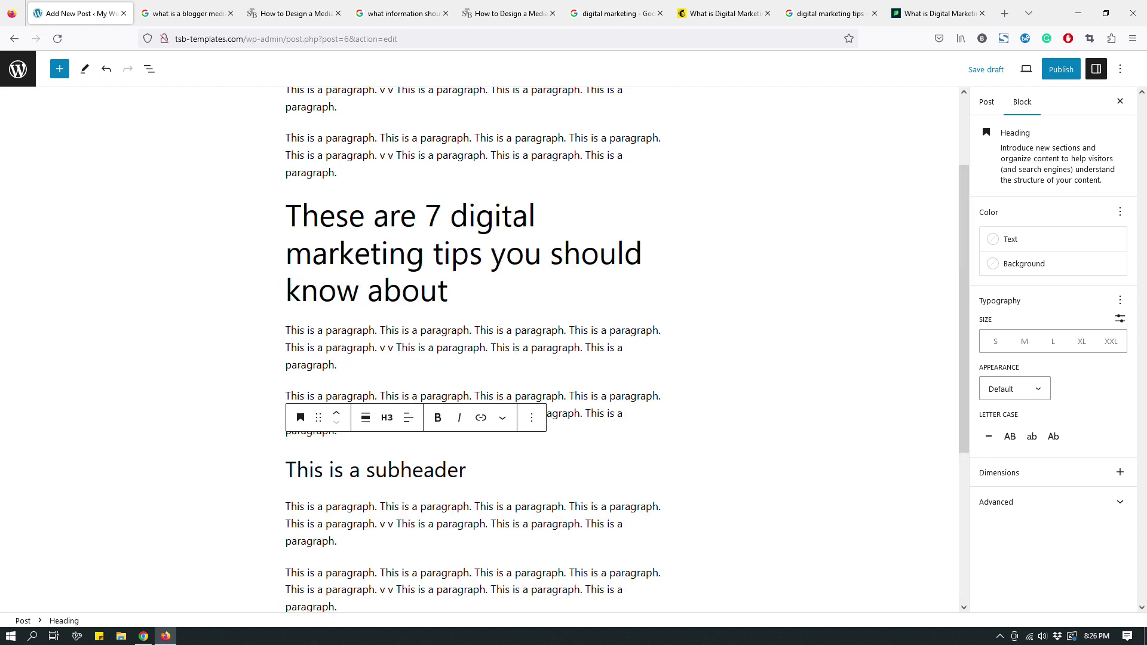
triple_click(291, 213)
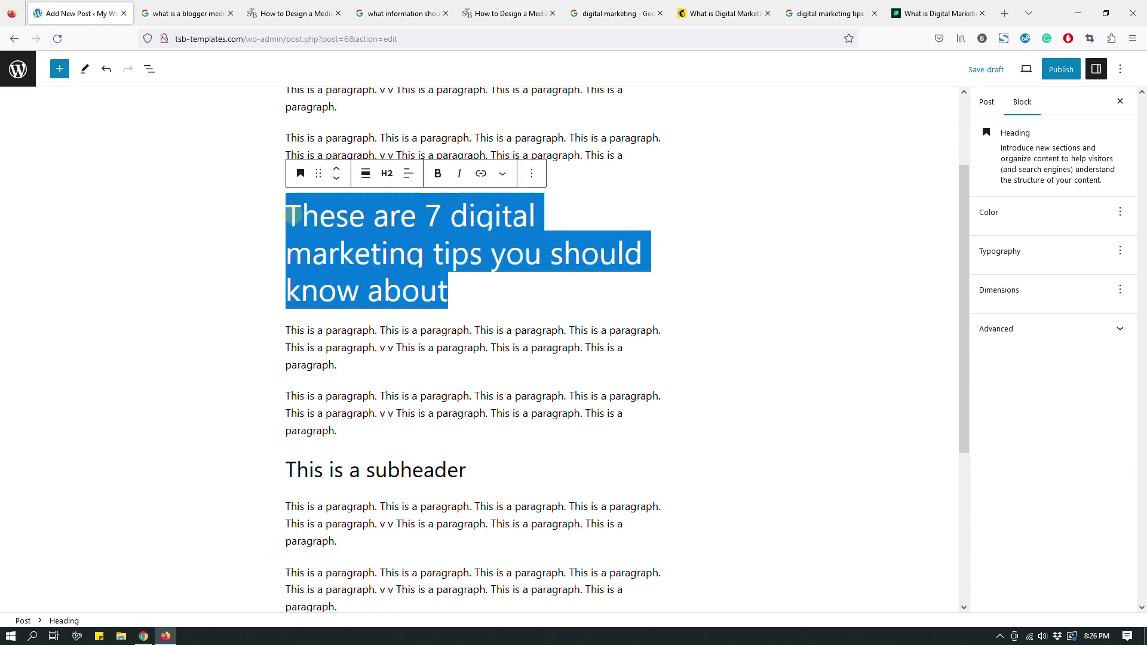
scroll(291, 214, "down", 3)
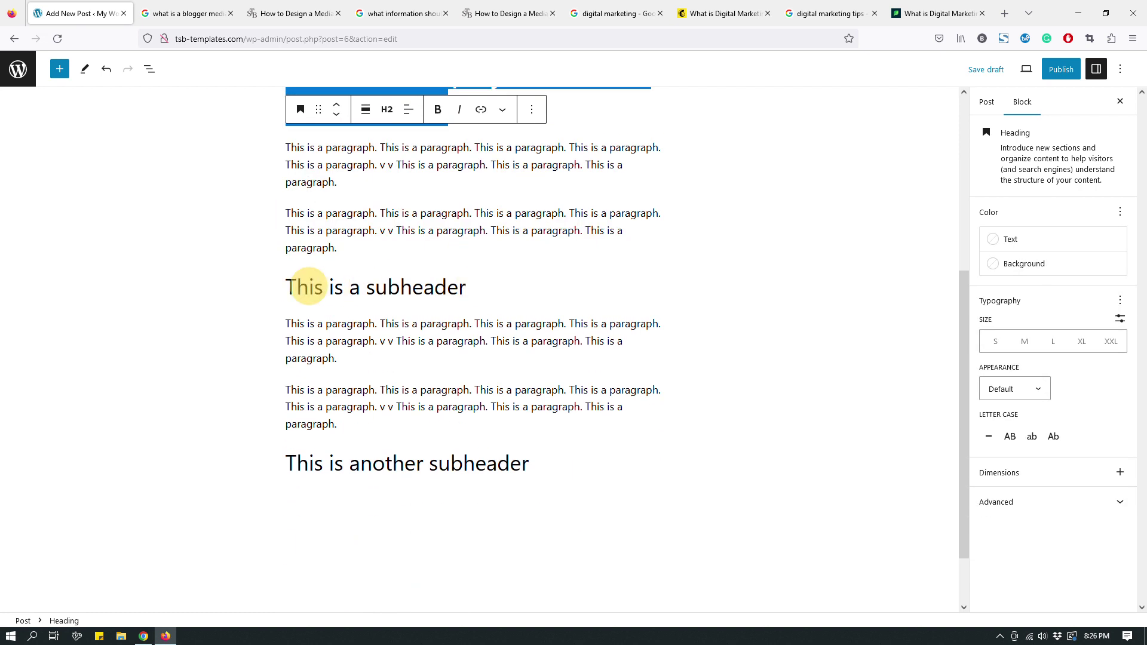
triple_click(280, 285)
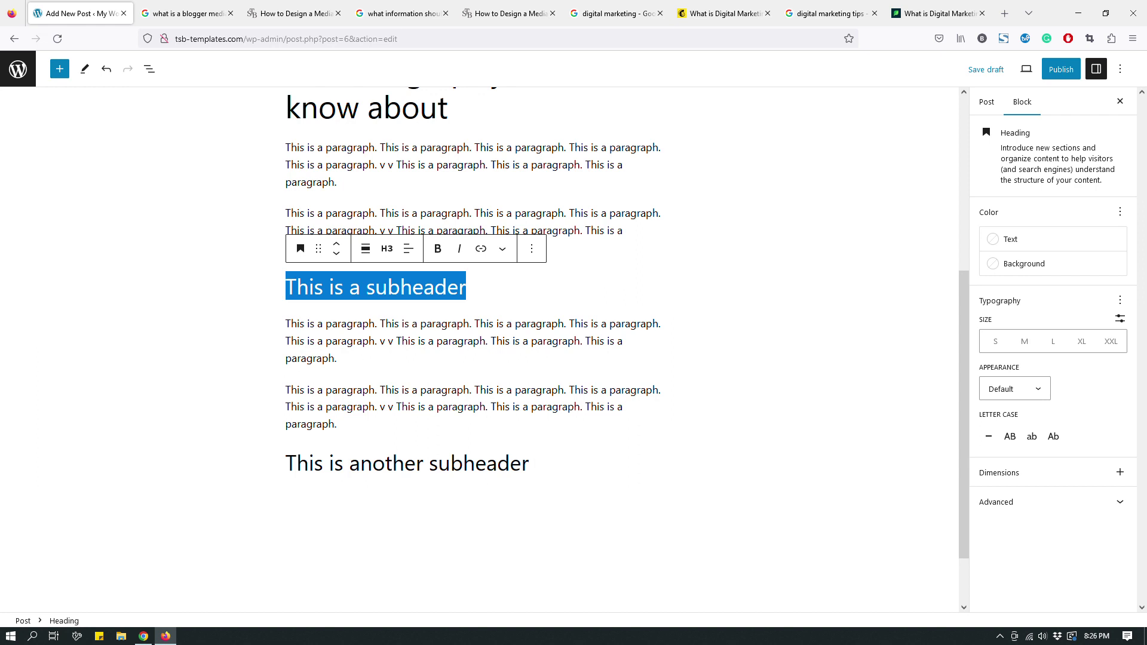
left_click(530, 463)
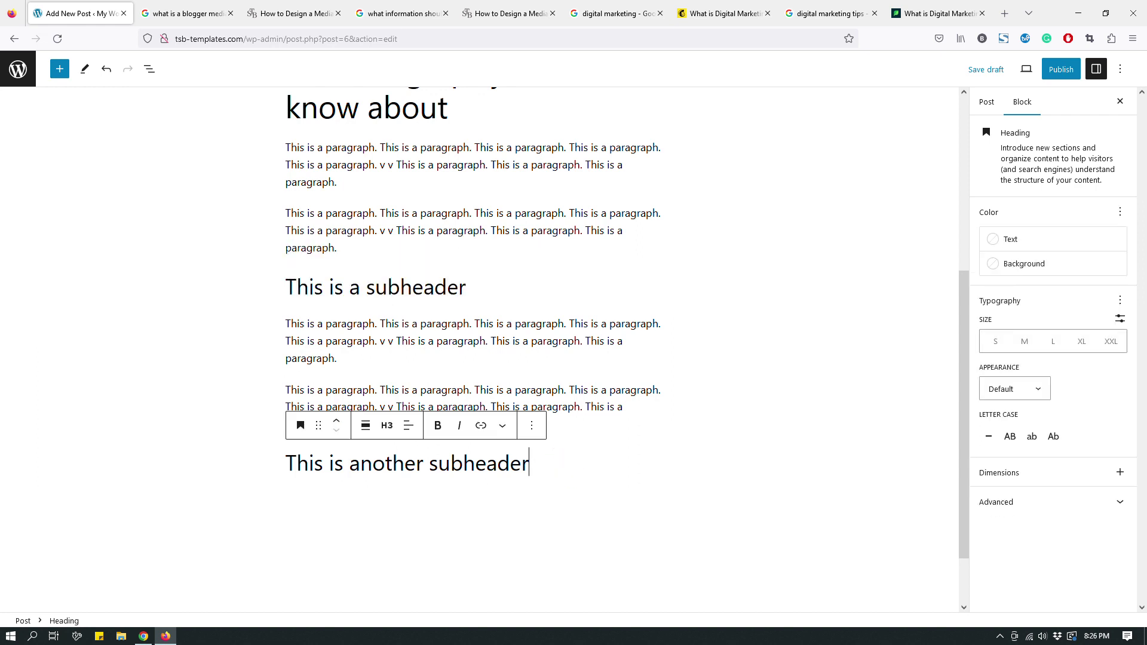
triple_click(453, 285)
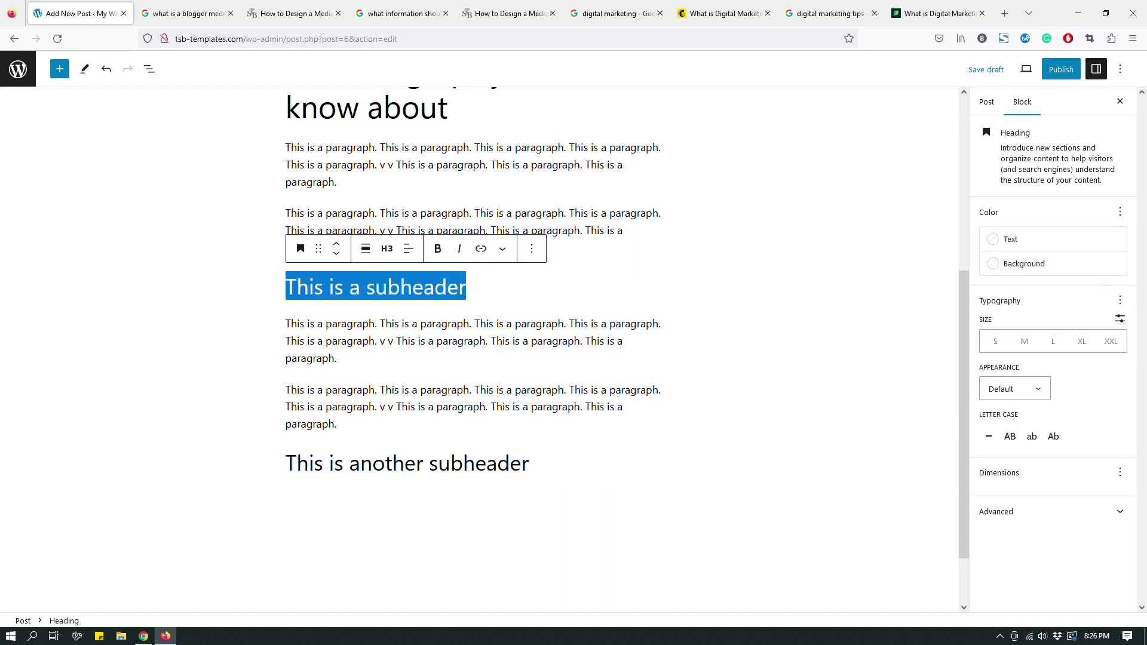
triple_click(496, 463)
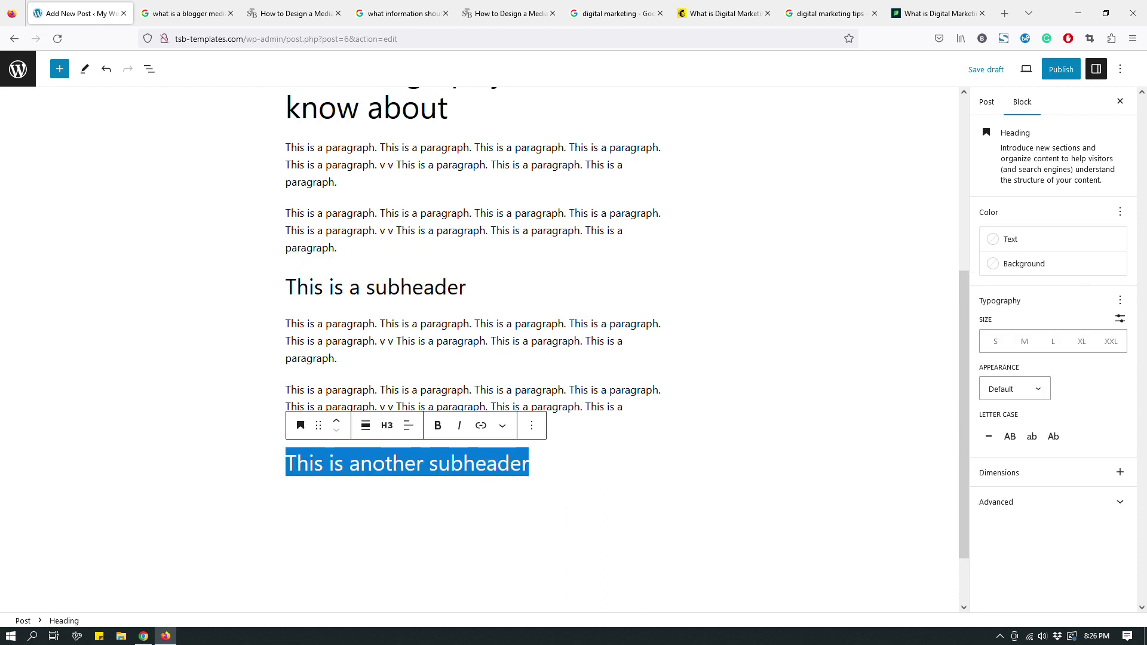
left_click(556, 469)
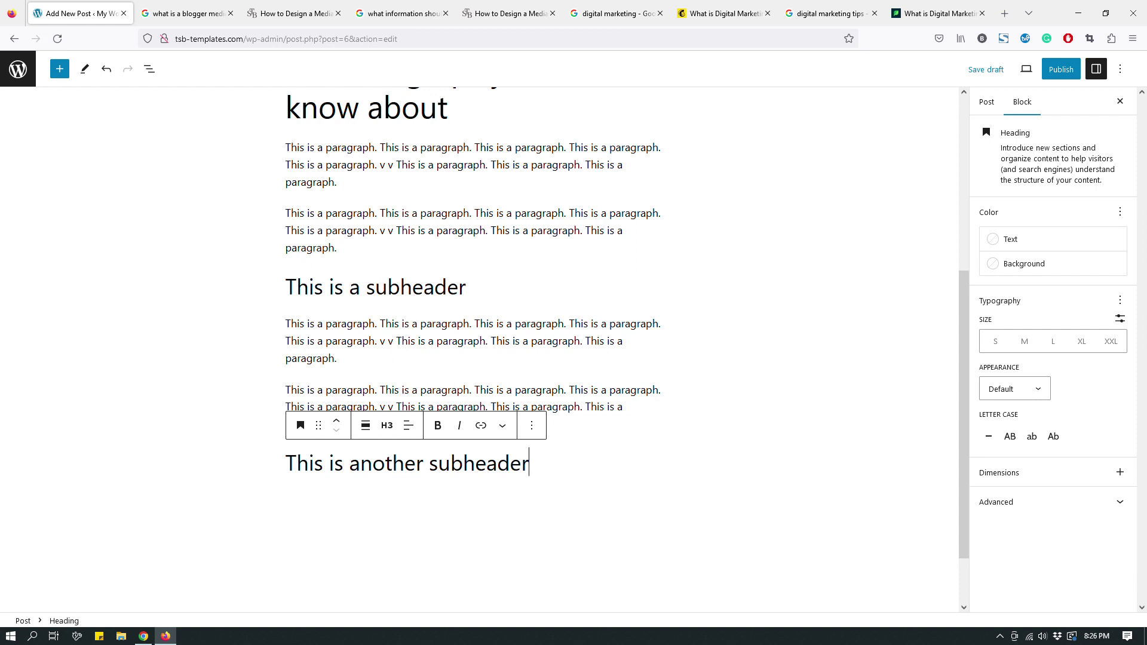
left_click(387, 286)
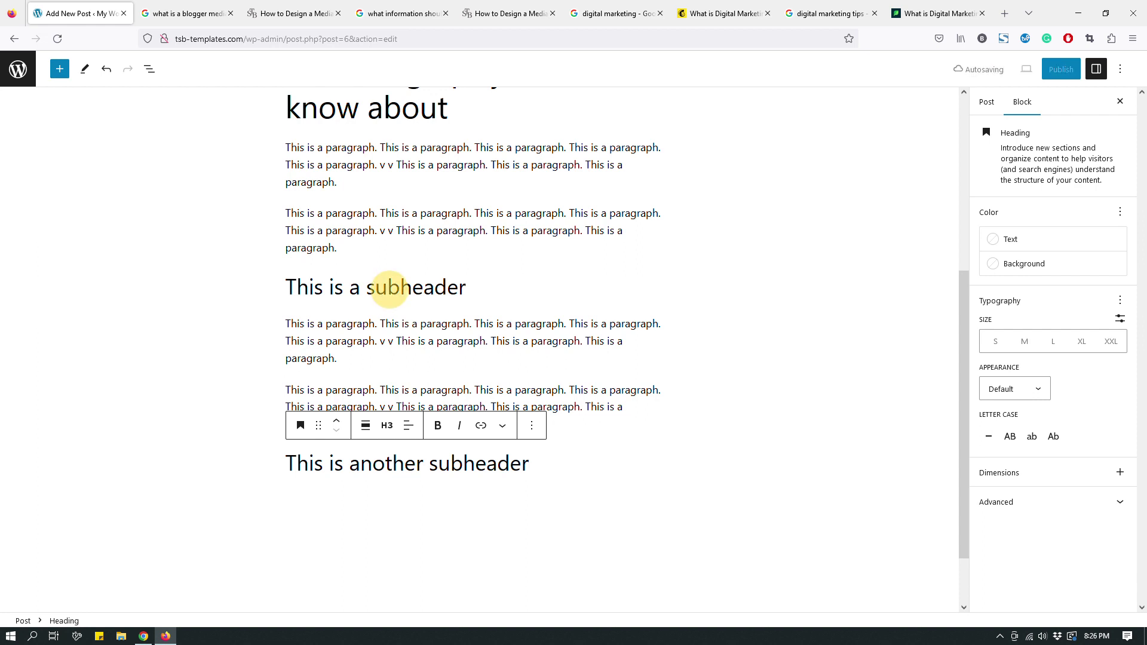
key("ctrl+a")
mouse_move(480, 308)
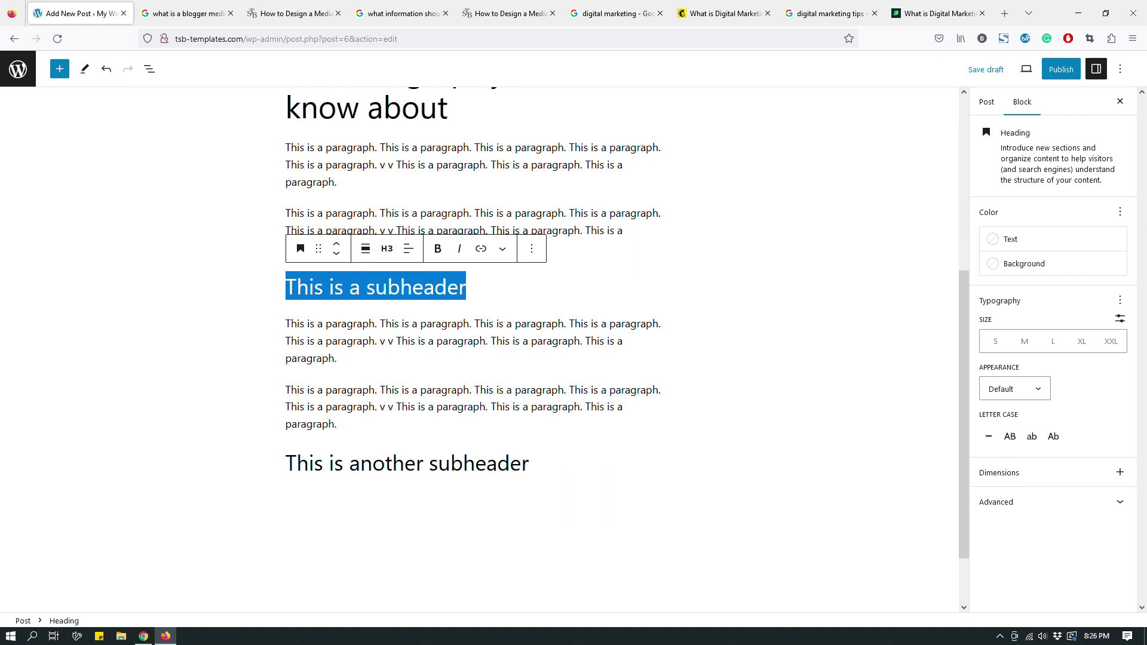
Step: Copy the two paragraphs under "This is a subheader" and paste them as new blocks below "This is another subheader"
left_click_drag(353, 427, 338, 391)
left_click_drag(311, 351, 287, 319)
key("ctrl+c")
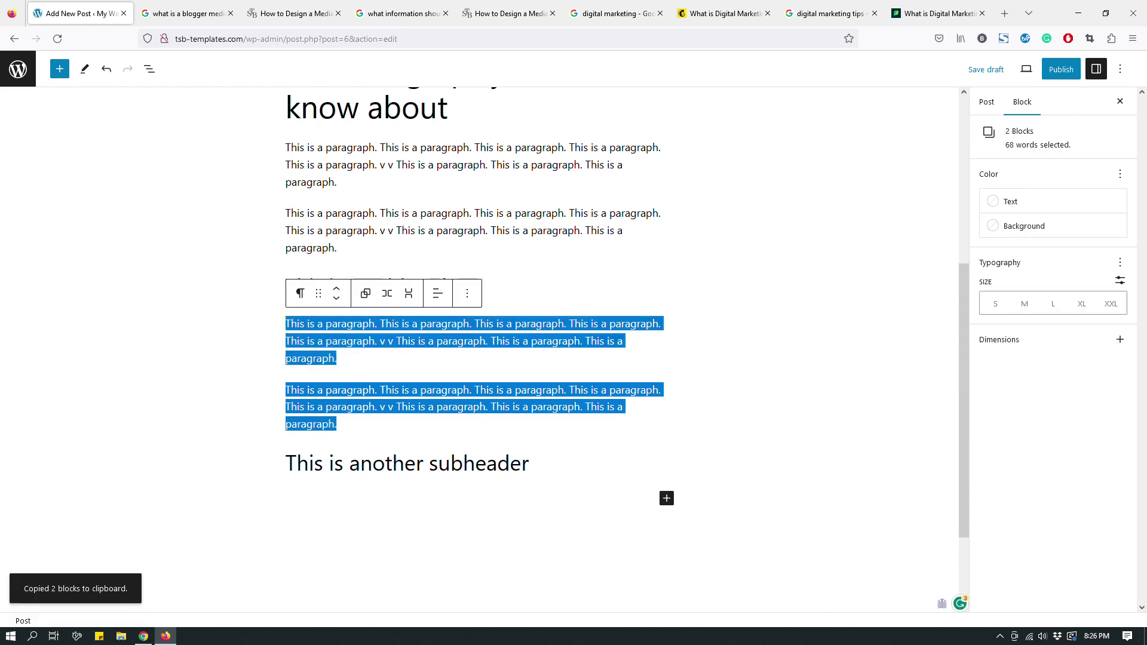
left_click(552, 465)
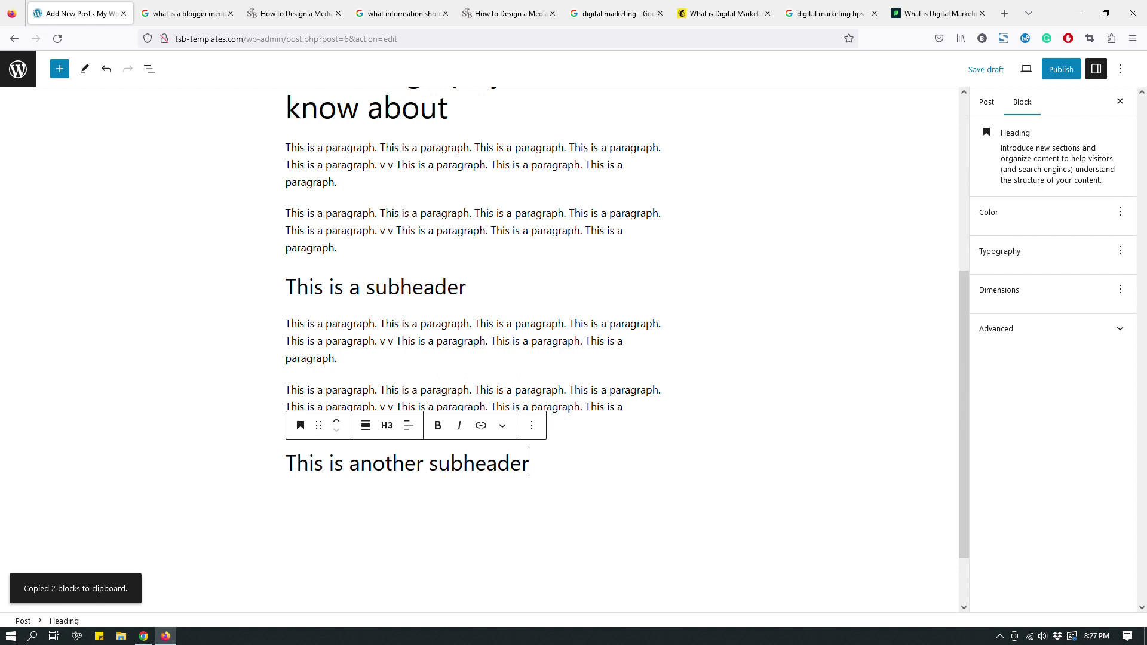
key("Return")
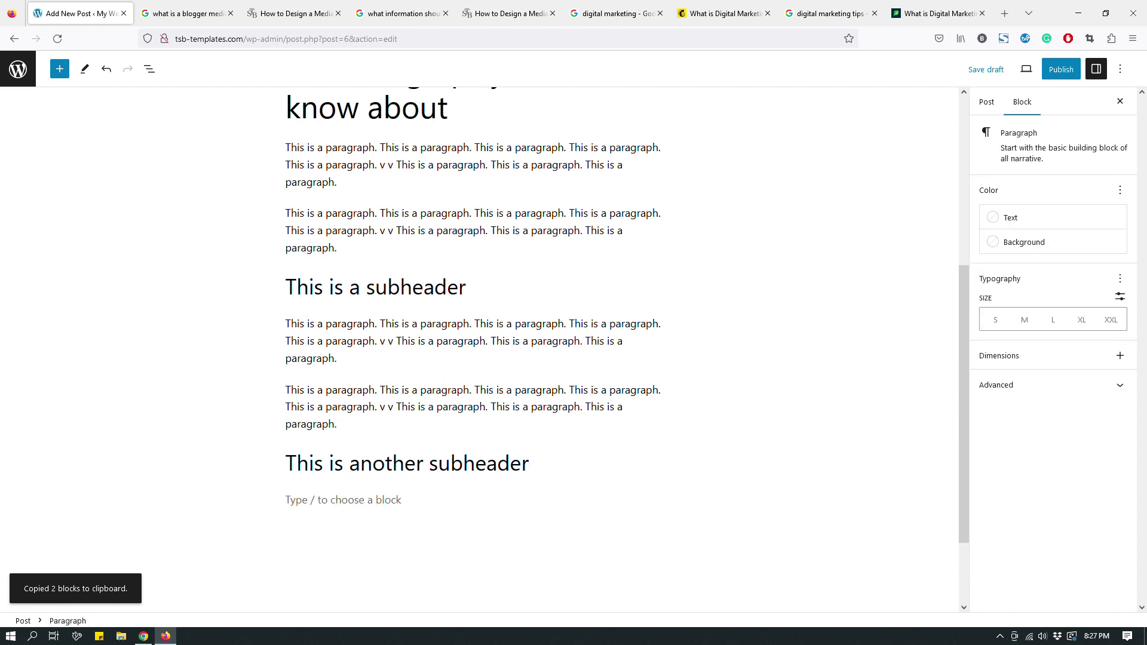
key("ctrl+v")
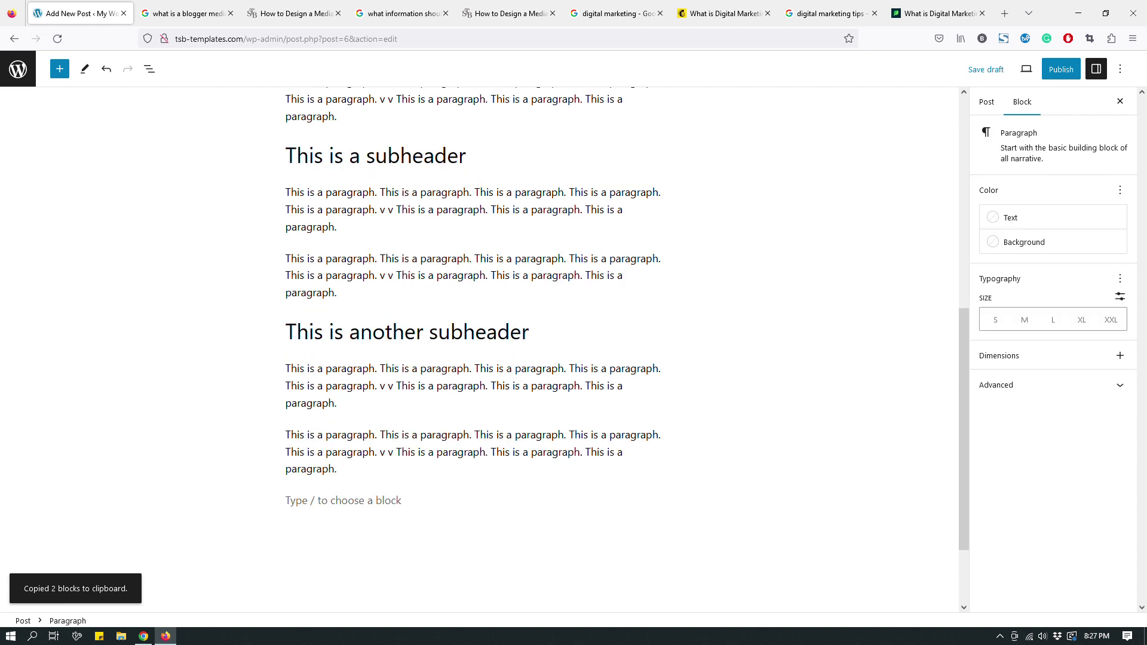
Step: Add a second "This is another subheader" line at the end of the post and transform it into an H3 heading
type("This is another subheader")
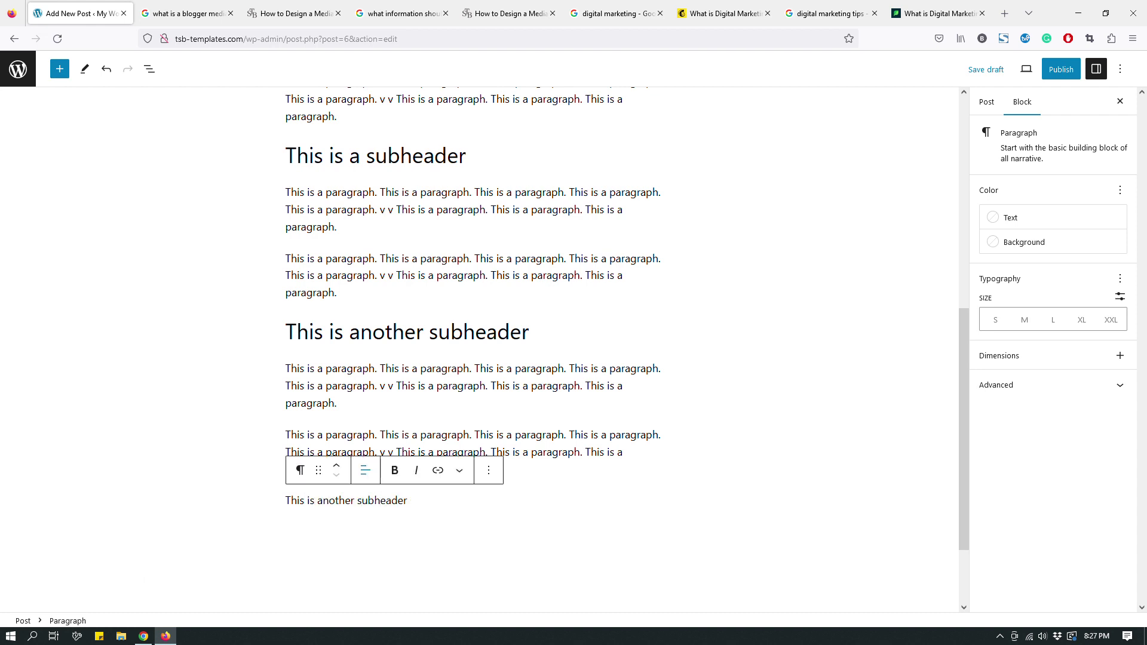
left_click(300, 470)
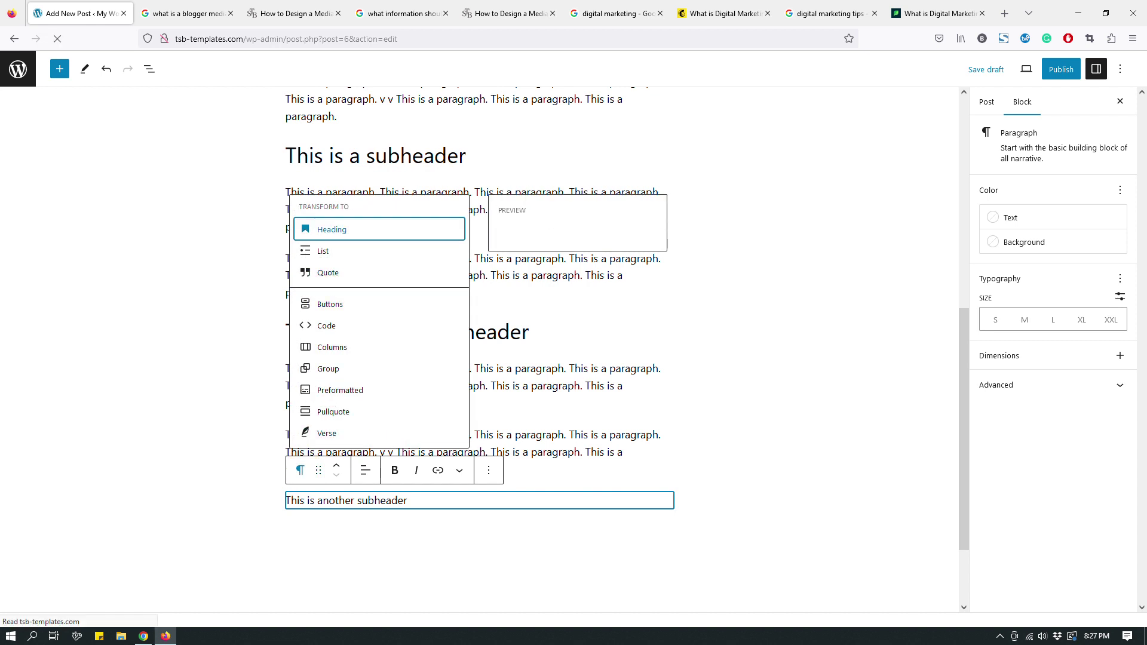
left_click(339, 228)
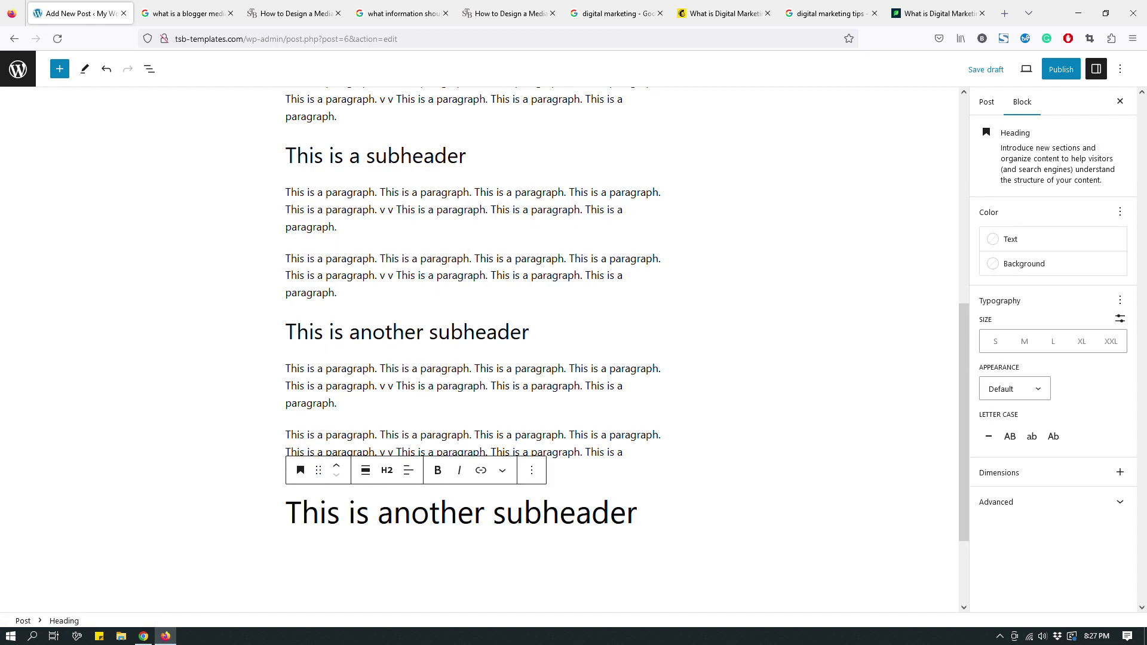
left_click(387, 470)
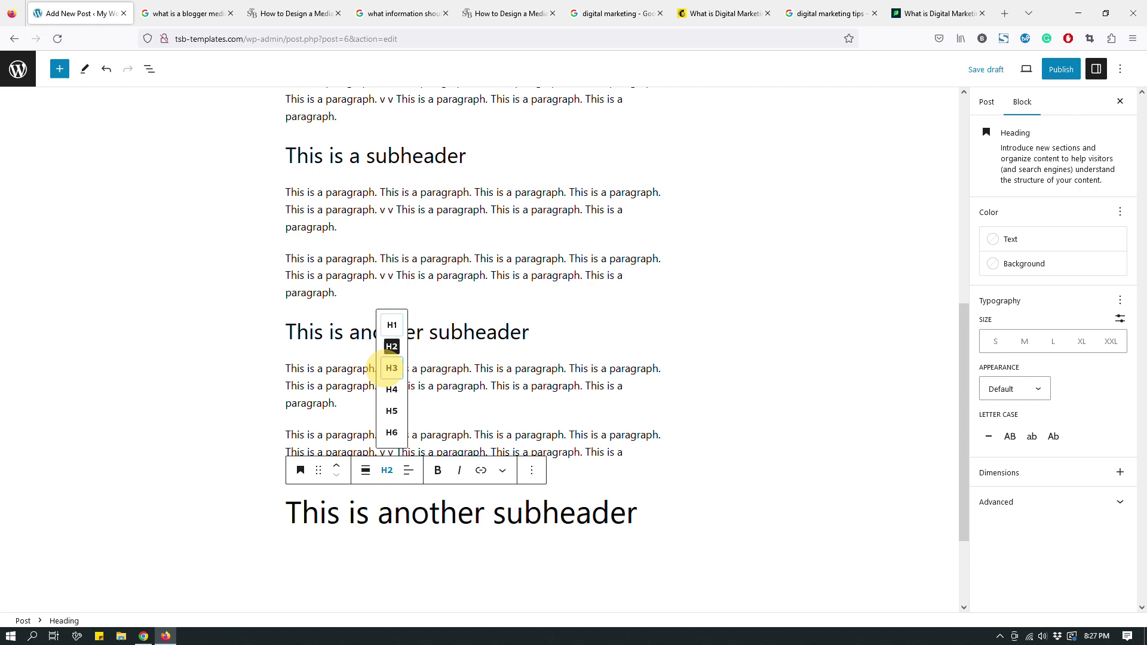
left_click(391, 368)
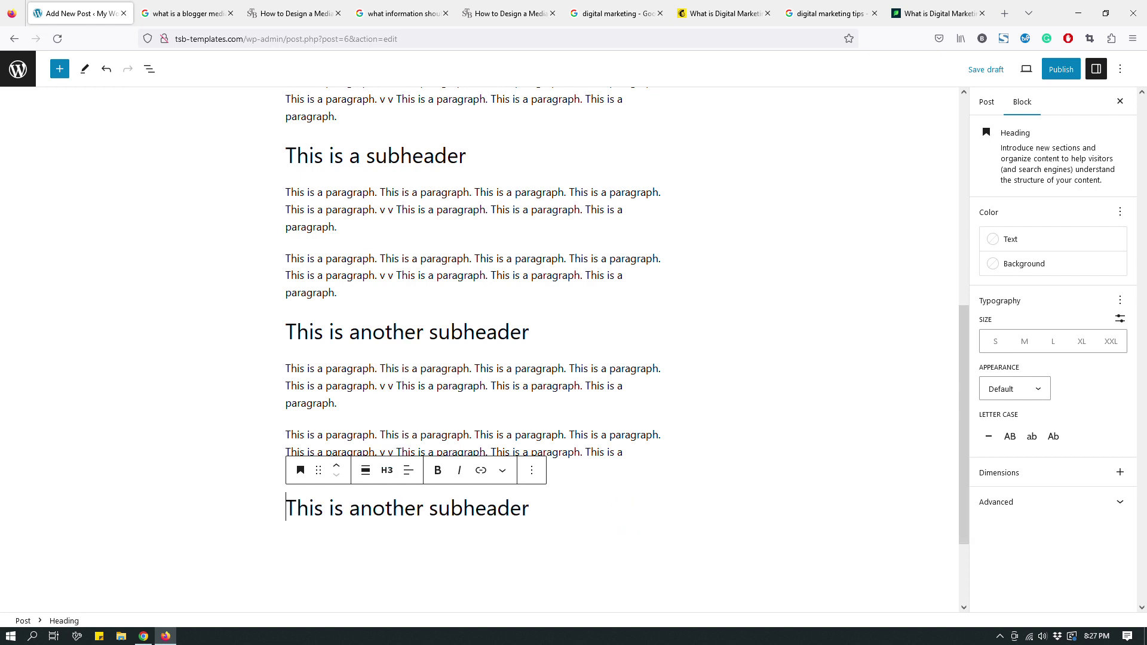
scroll(472, 340, "up", 5)
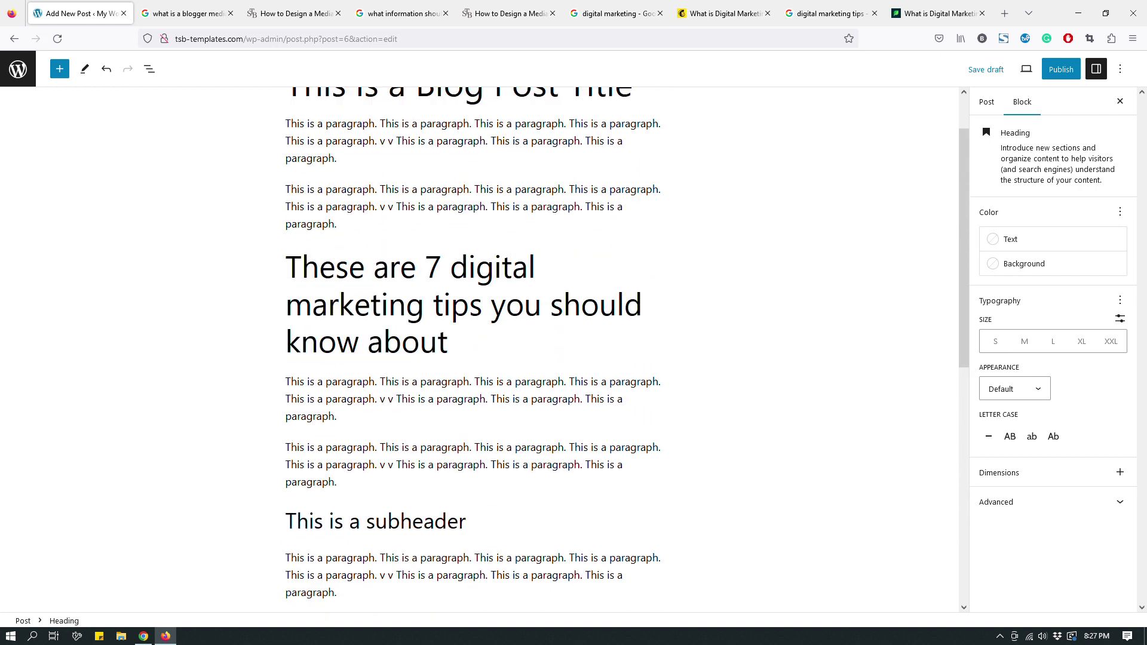
scroll(472, 340, "down", 6)
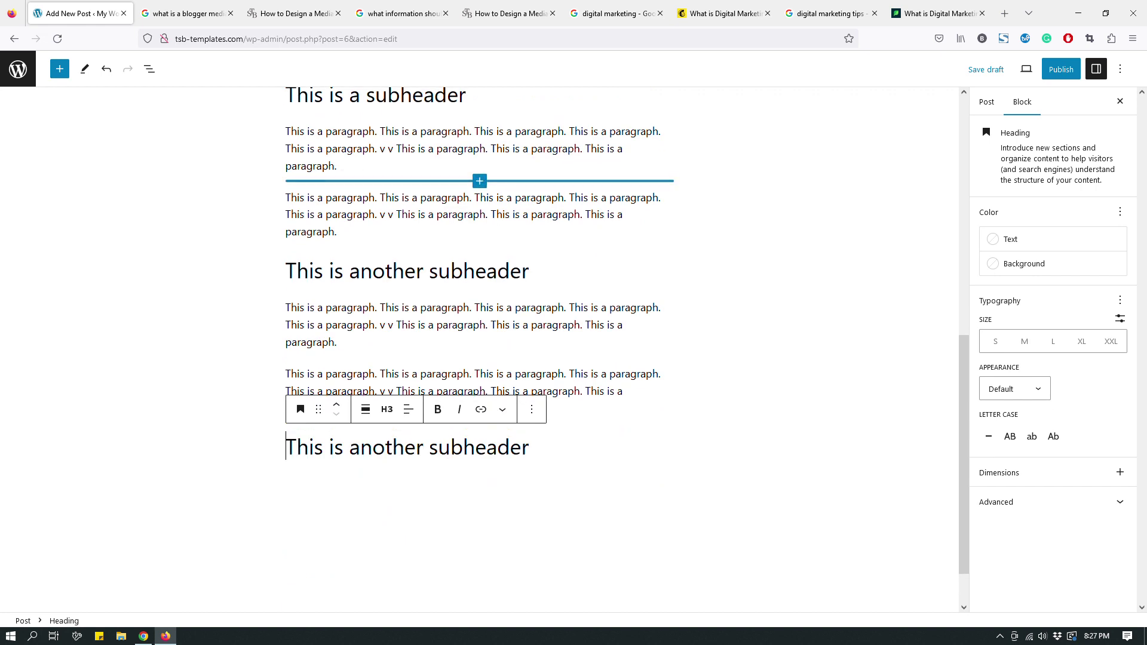
Step: Review the draft's headings up to the title, and highlight the list under "Information to include in a blogger media kit" in the media kit article
scroll(472, 341, "up", 3)
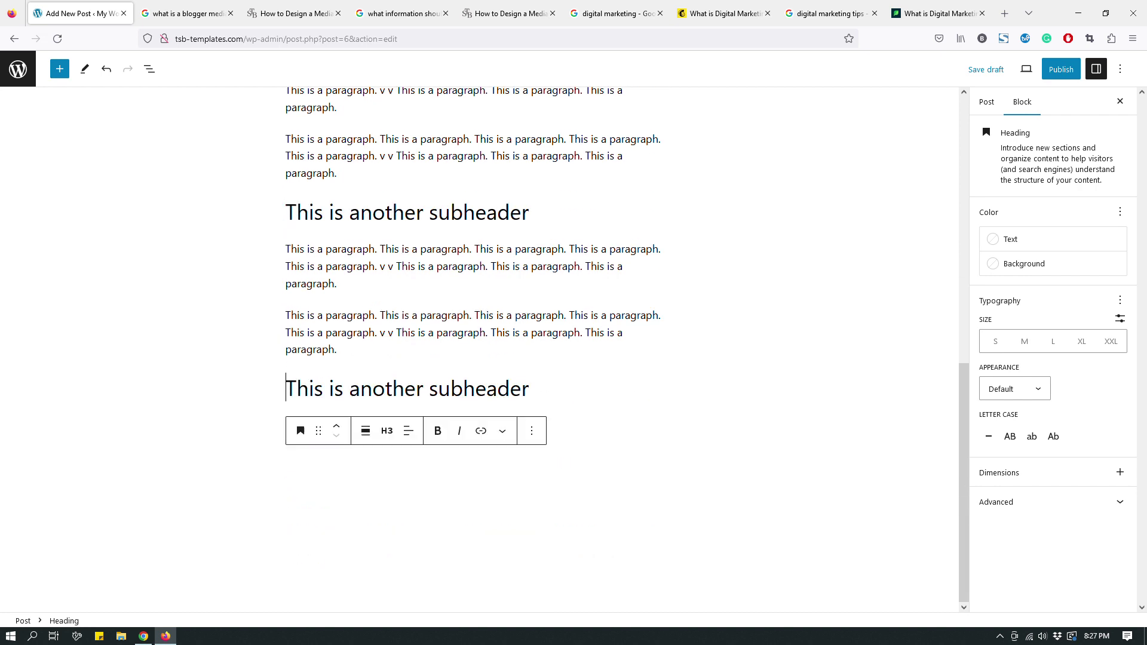
scroll(472, 340, "up", 7)
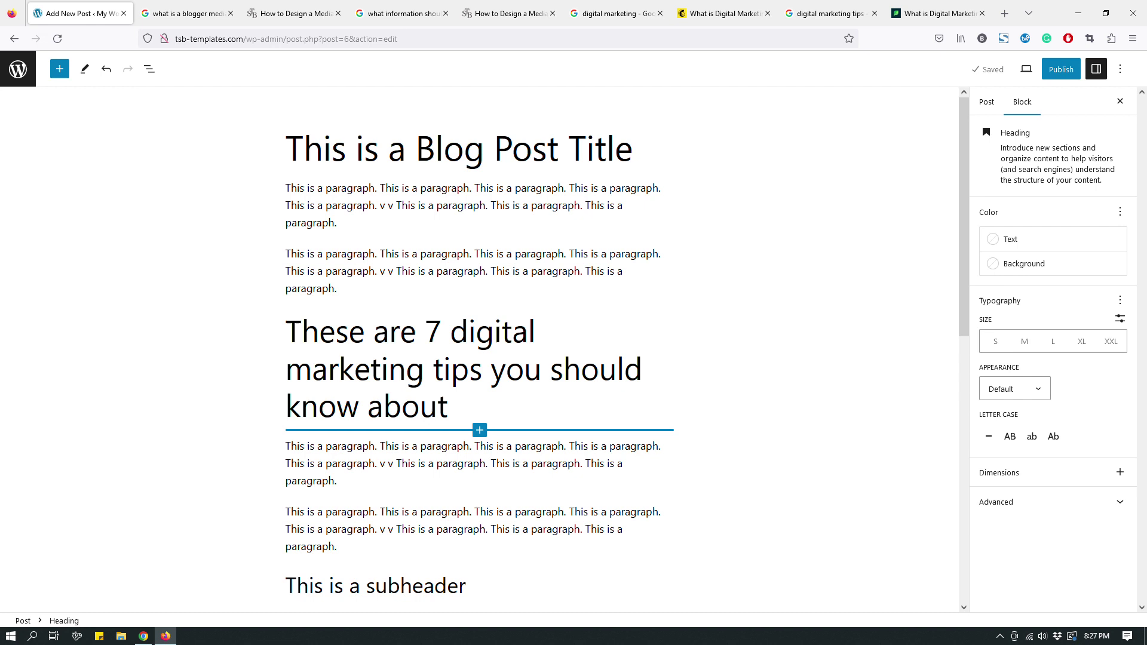
left_click(508, 13)
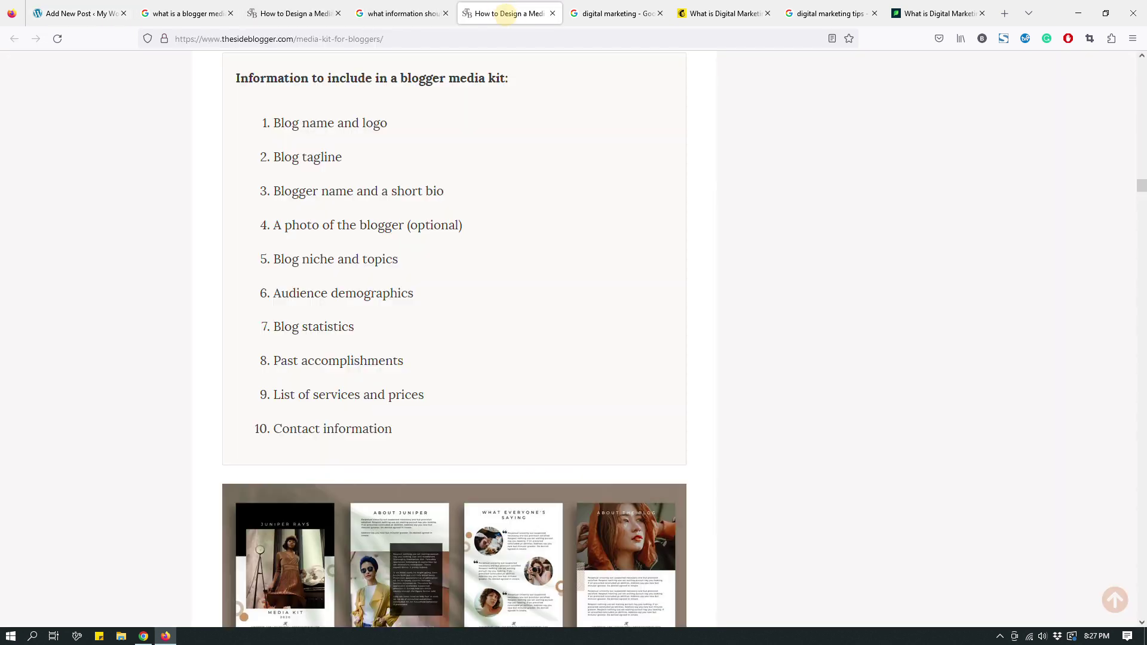
left_click_drag(397, 429, 249, 118)
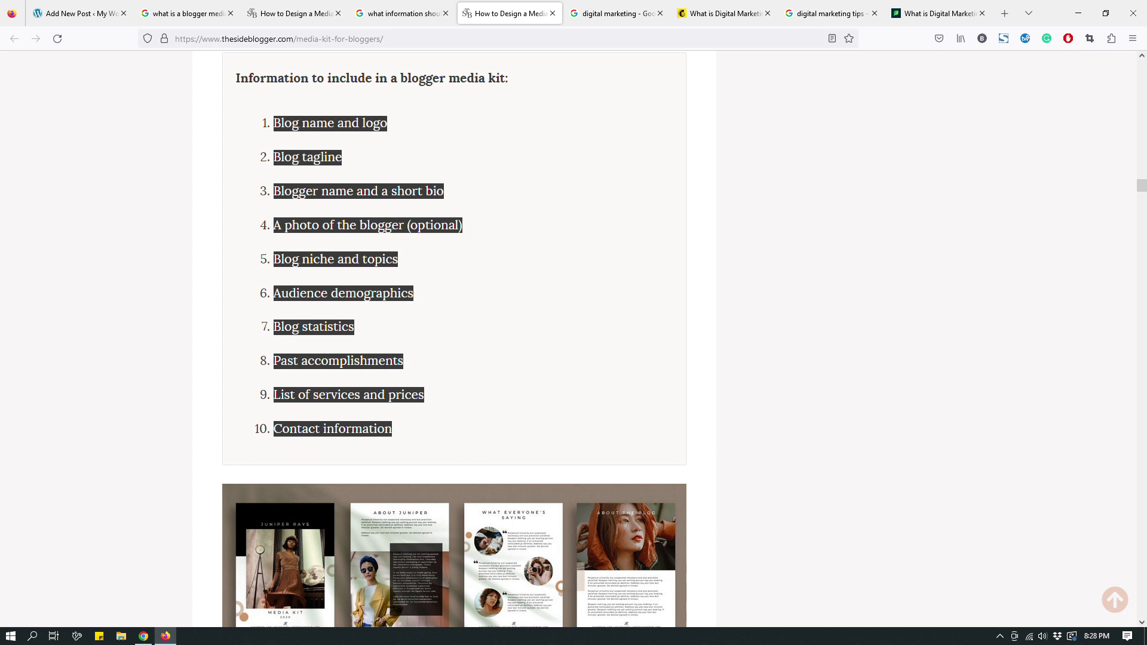
scroll(454, 339, "up", 3)
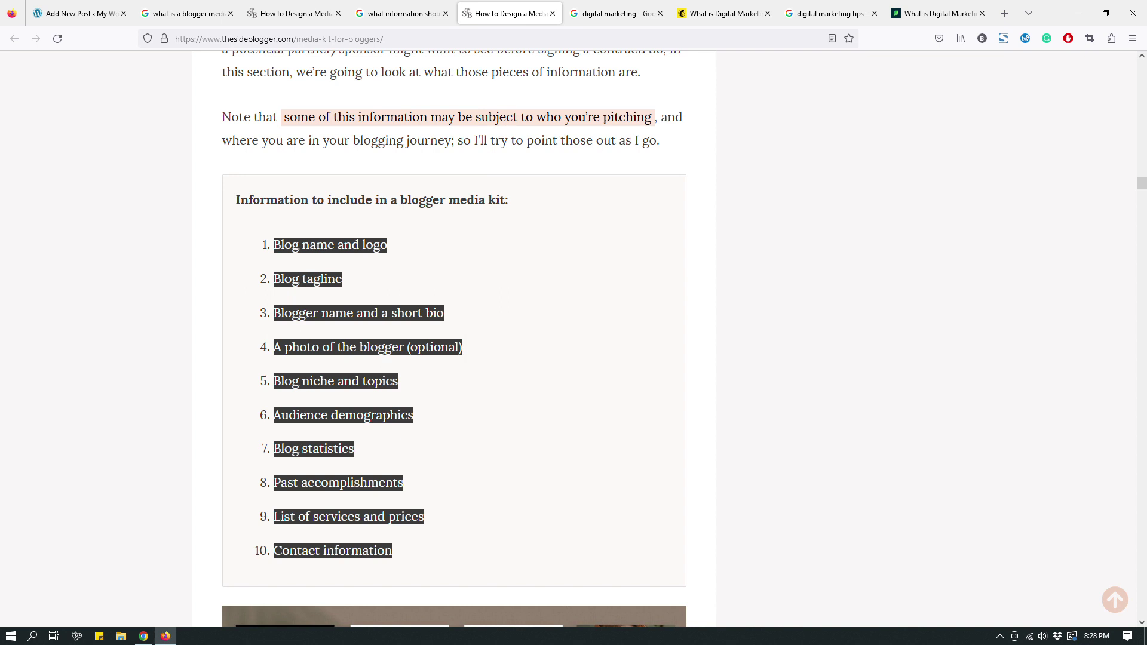
left_click(622, 424)
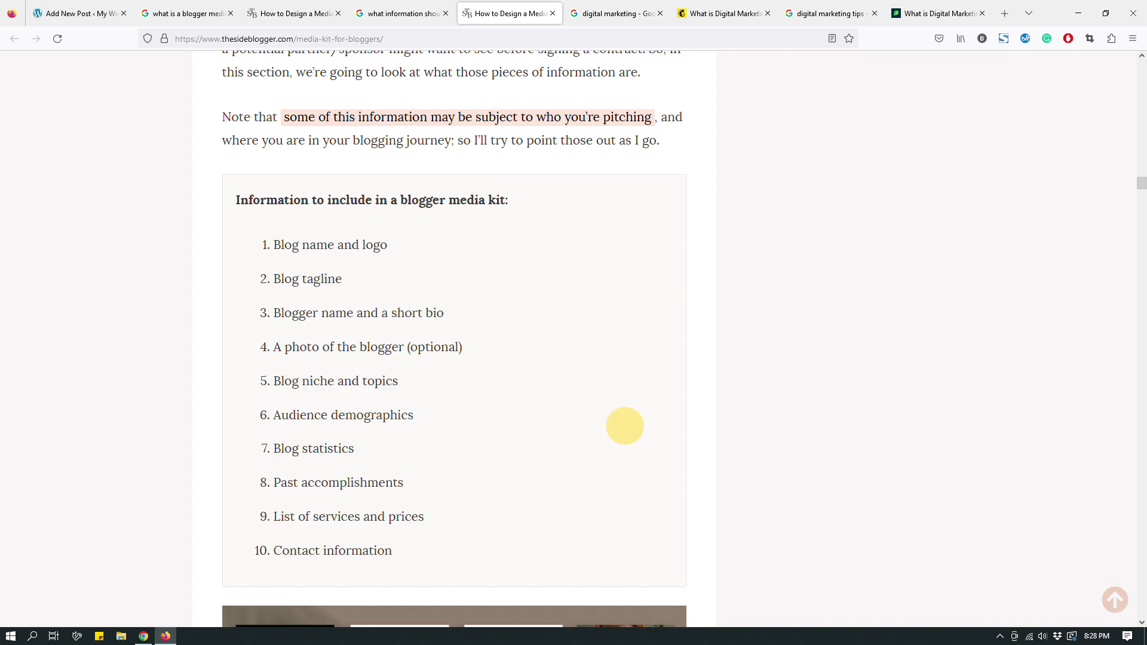
Step: Examine the article's "What is a Blogger Media Kit" section and its "What Should You Include in a Blogger Media Kit" heading
scroll(622, 425, "up", 10)
scroll(454, 335, "up", 20)
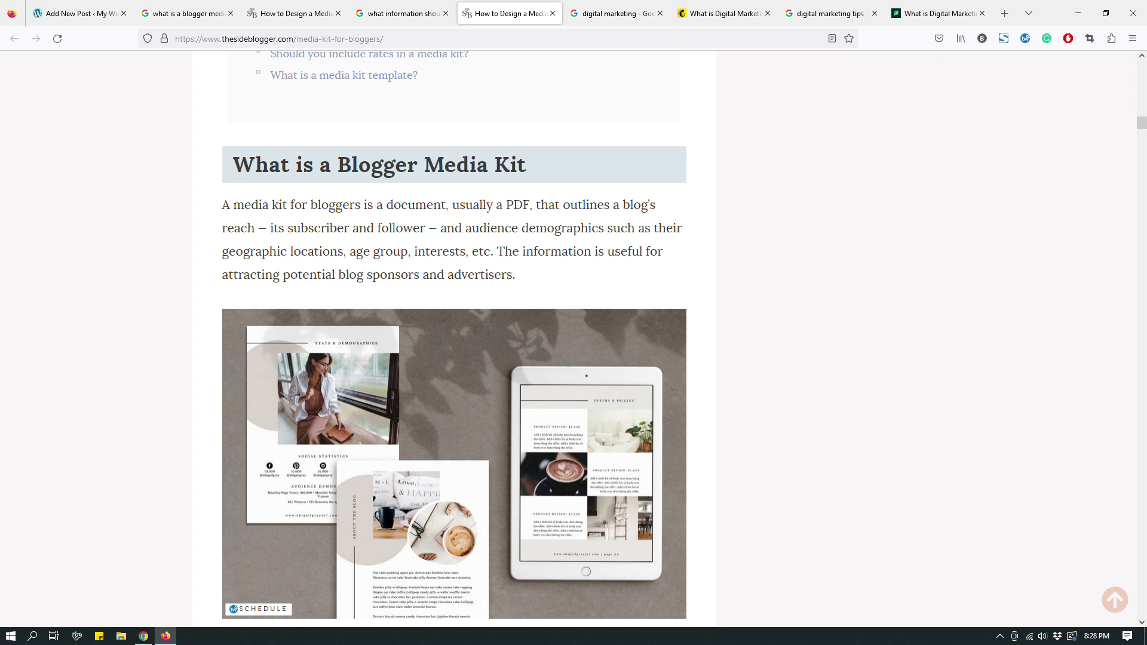
scroll(453, 334, "down", 20)
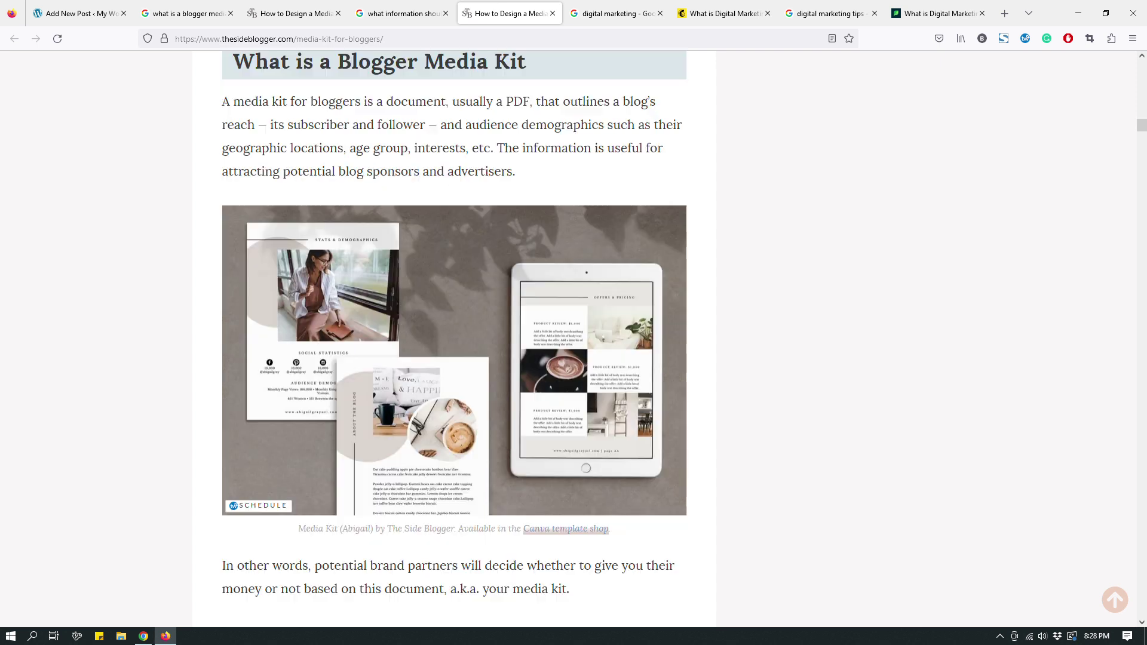
scroll(454, 335, "down", 15)
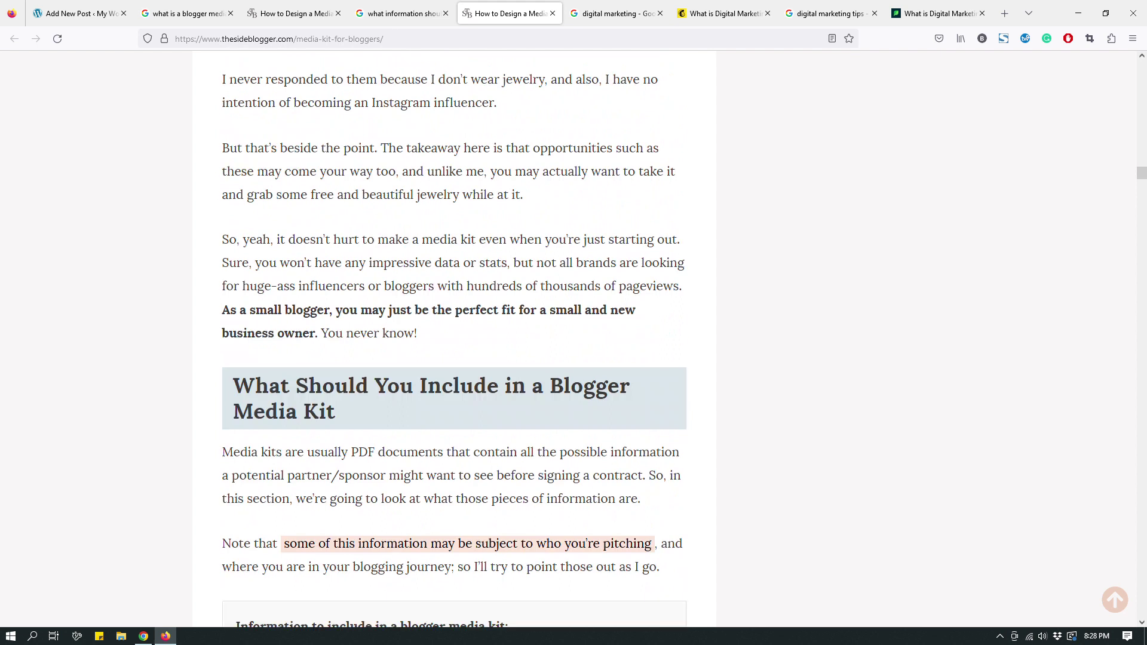